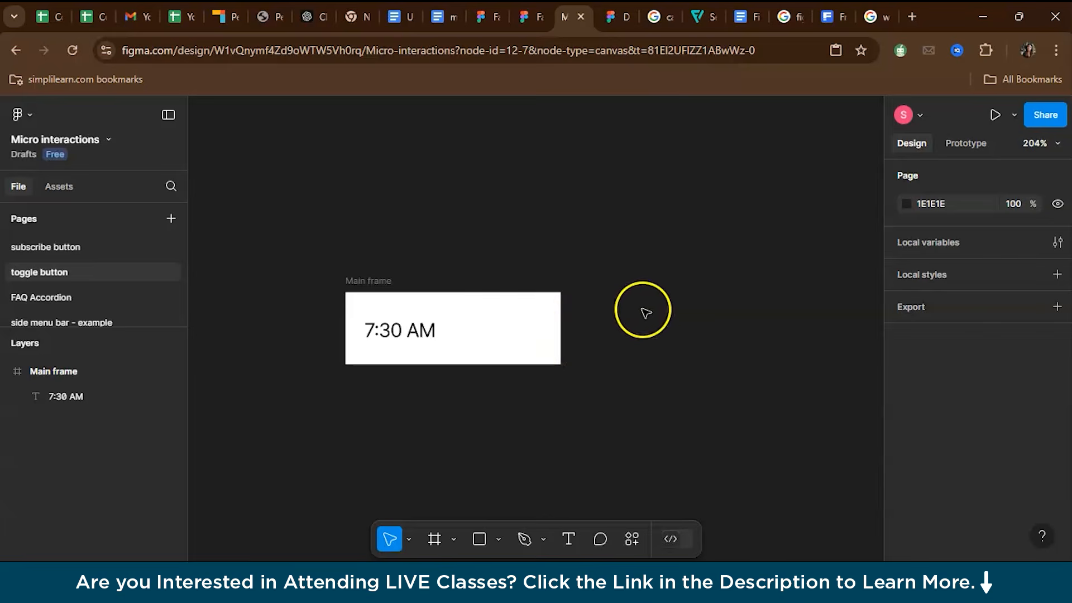
Draw a rectangle about 64 × 21 in the empty canvas area above the main frame.
scroll(648, 313, "up", 5)
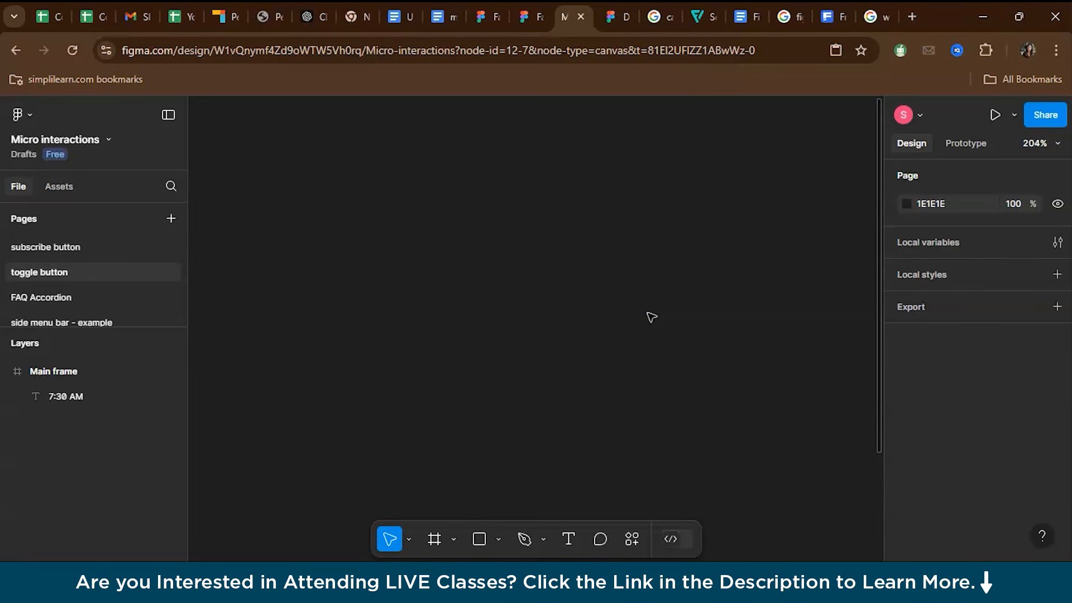
key("r")
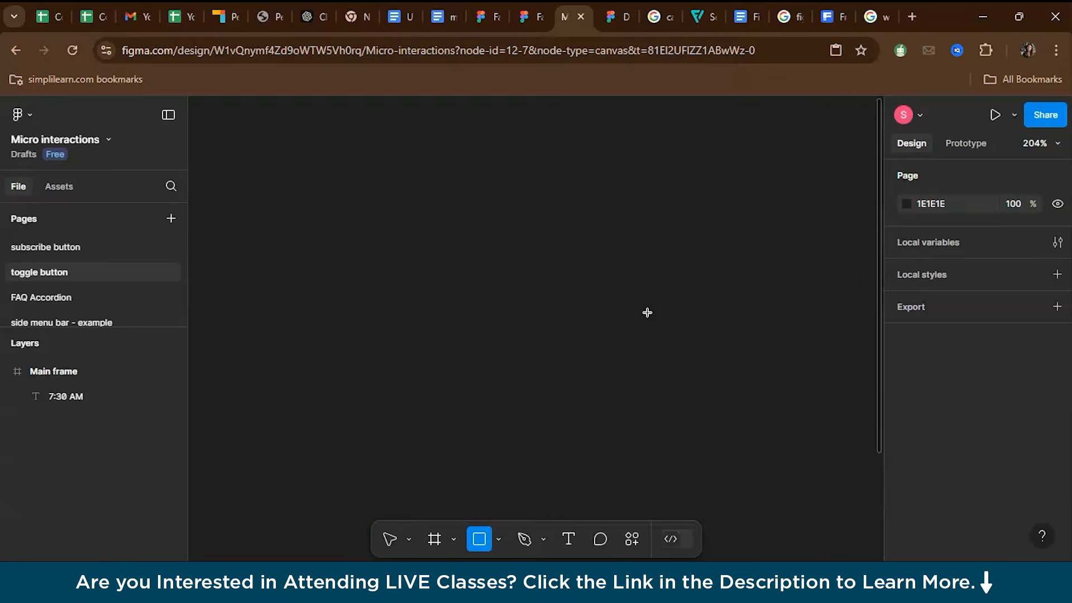
scroll(621, 417, "right", 1)
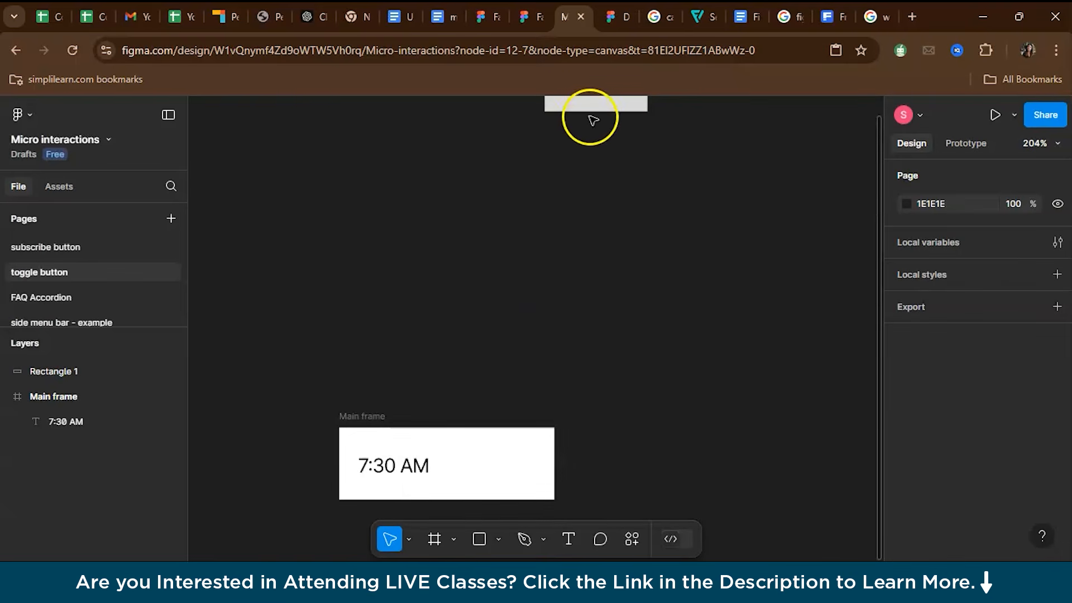
left_click_drag(587, 108, 590, 185)
scroll(590, 185, "up", 3)
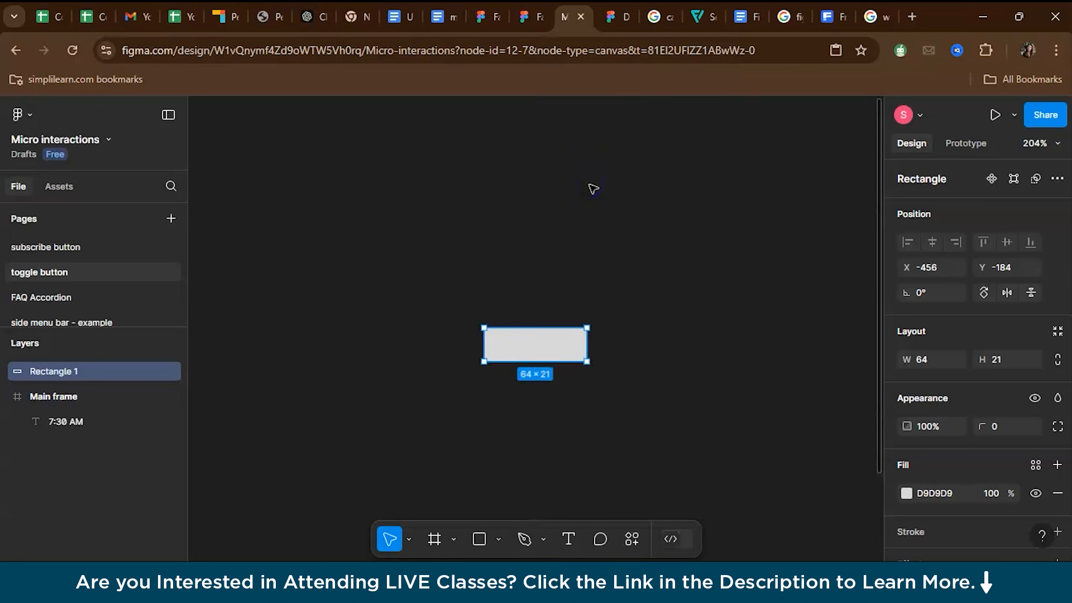
scroll(591, 186, "up", 4, "ctrl")
scroll(591, 350, "down", 1)
scroll(591, 349, "down", 1)
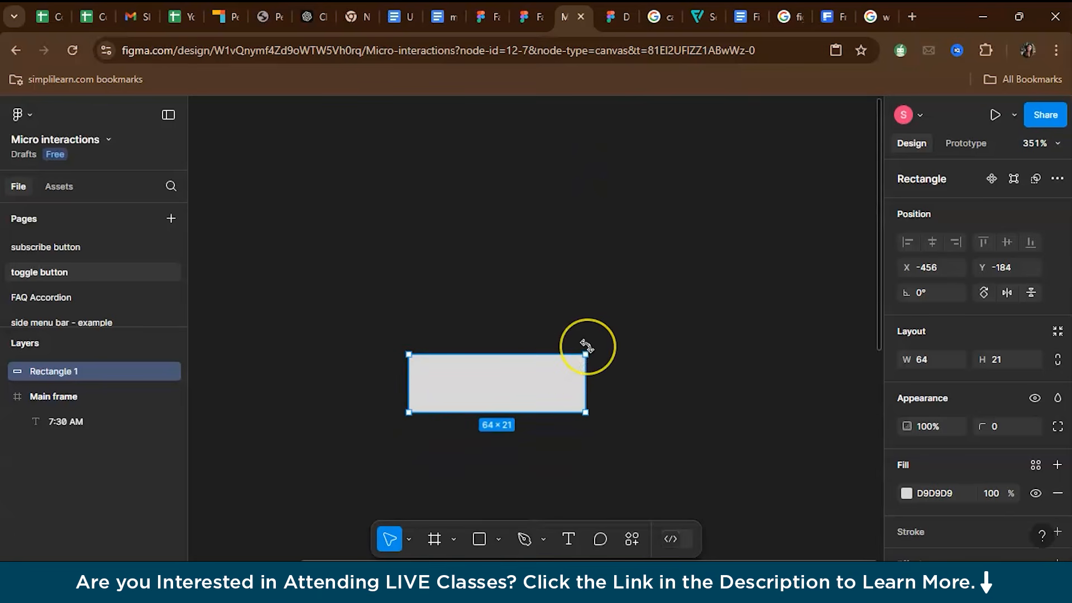
Round the rectangle into a pill shape by setting its corner radius to 51.
left_click(1002, 428)
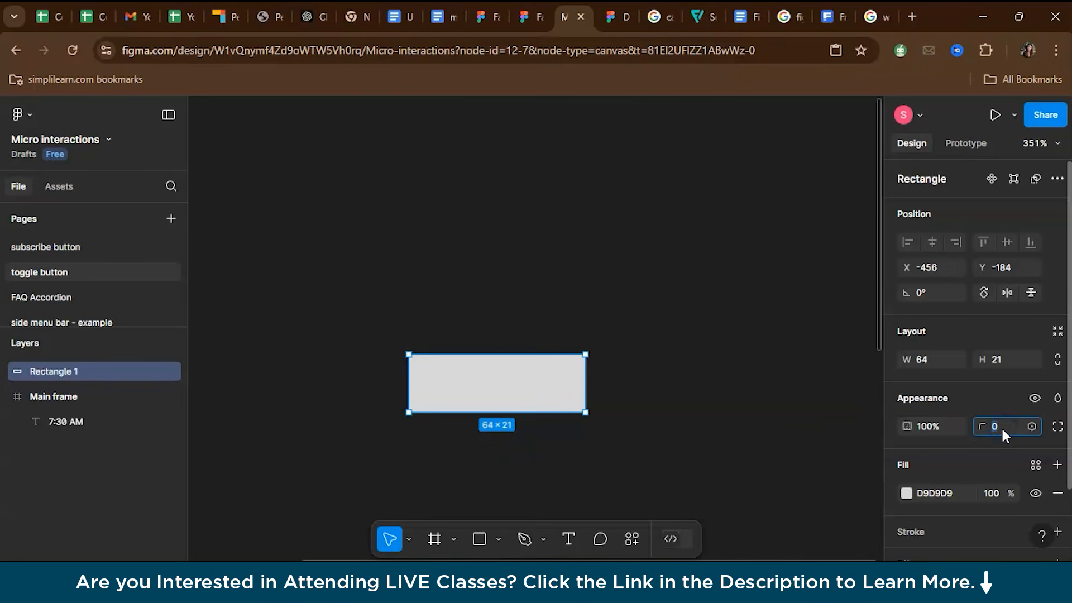
type("1")
key("Up")
key("Up")
key("Up")
key("Up")
key("Up")
key("Up")
key("Up")
key("Up")
key("Up")
key("Up")
key("Up")
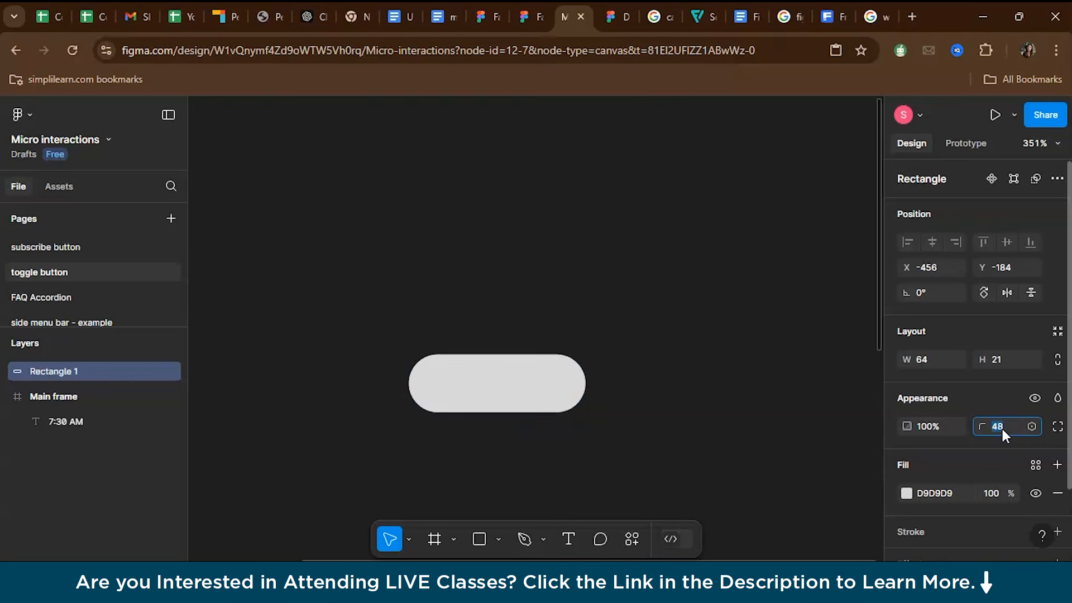
left_click(802, 447)
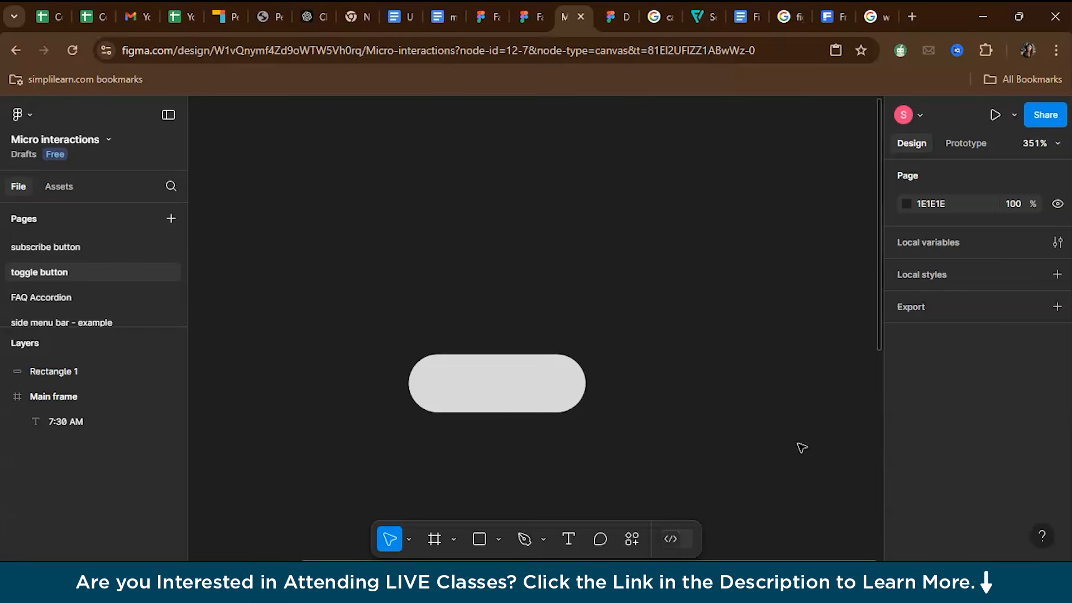
Draw a near-circular ellipse about 16 × 15 inside the left end of the pill shape.
key("o")
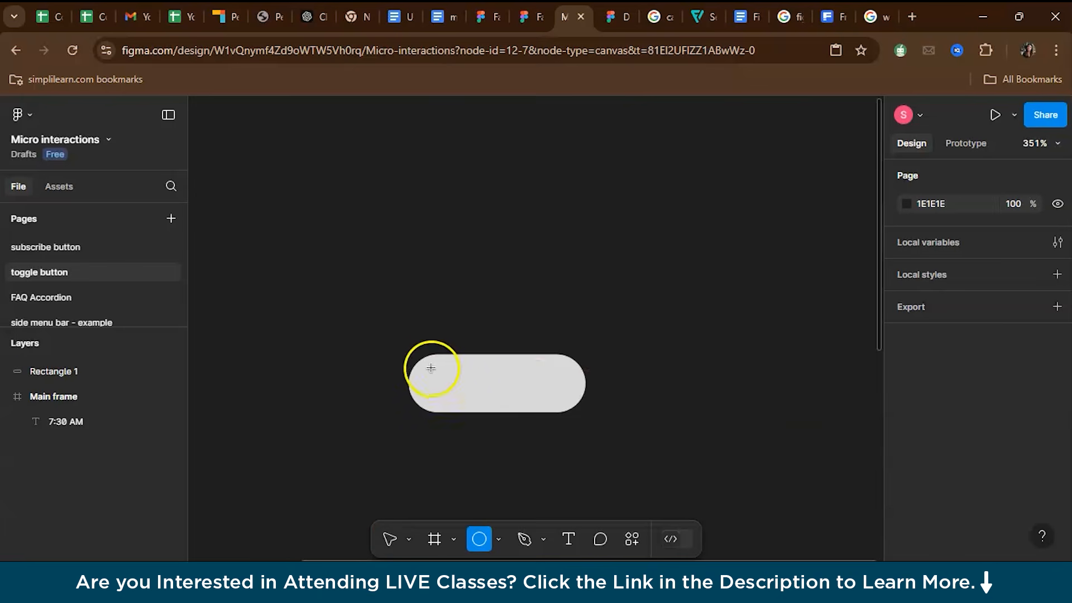
left_click_drag(424, 363, 468, 405)
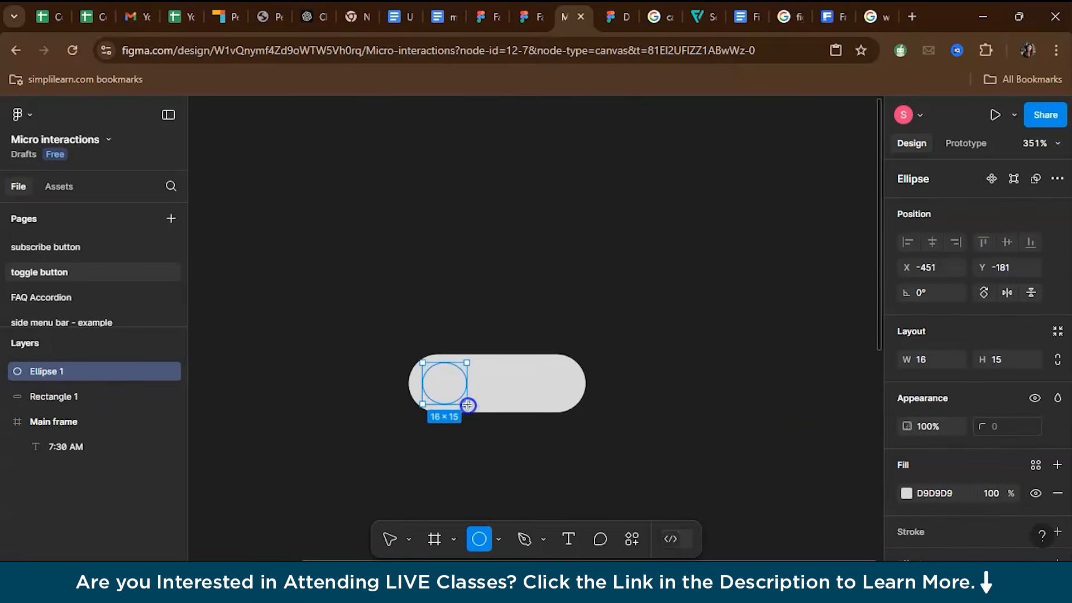
left_click(525, 304)
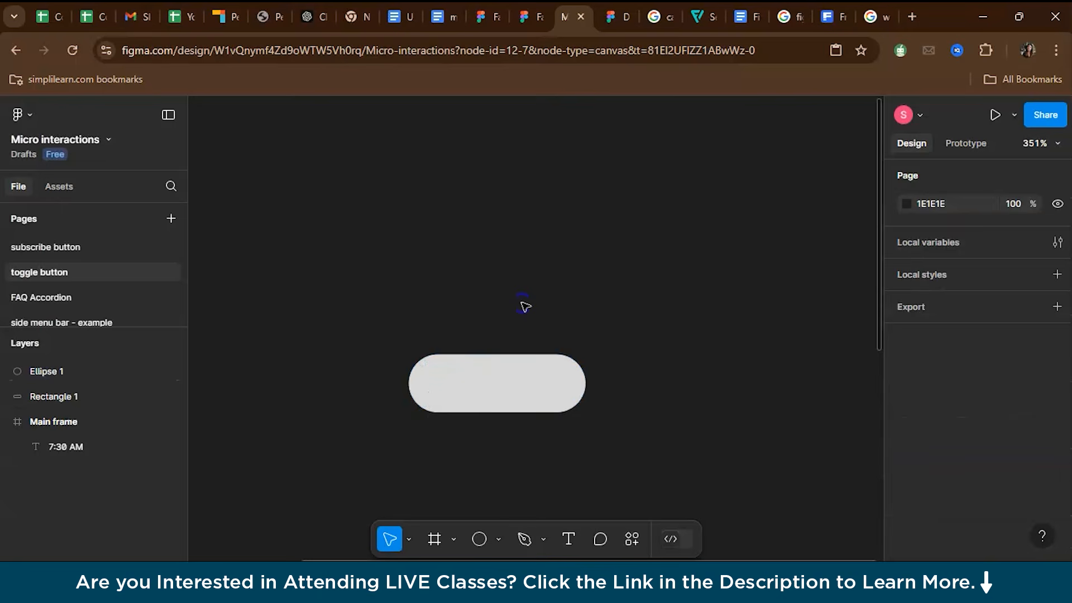
Wrap the ellipse and the pill shape together in a frame and name it On state.
left_click(443, 387)
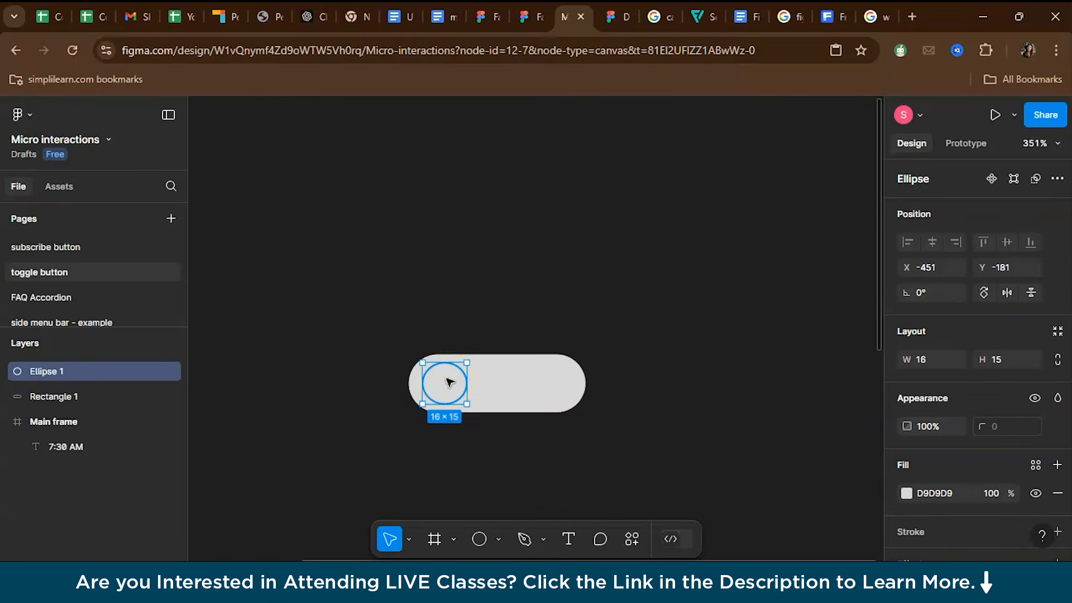
left_click(517, 376, "shift")
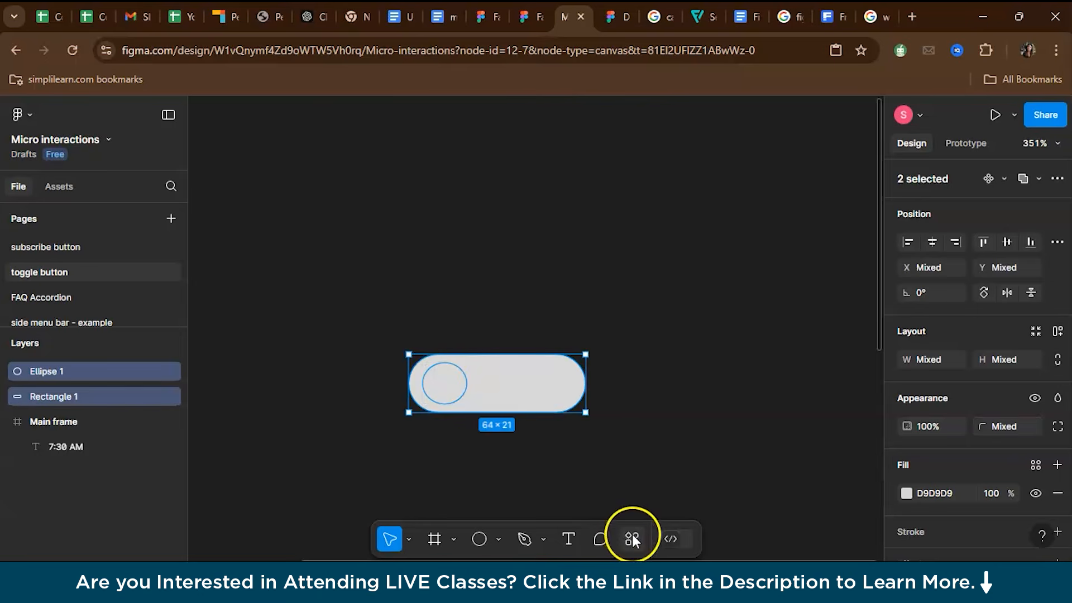
left_click(632, 538)
left_click(511, 355)
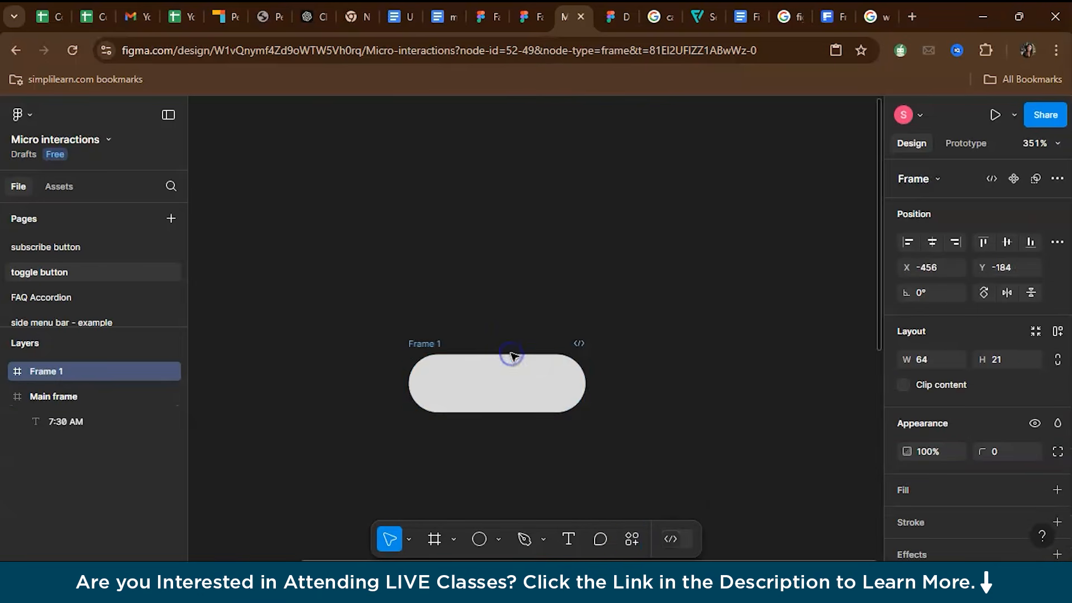
double_click(430, 344)
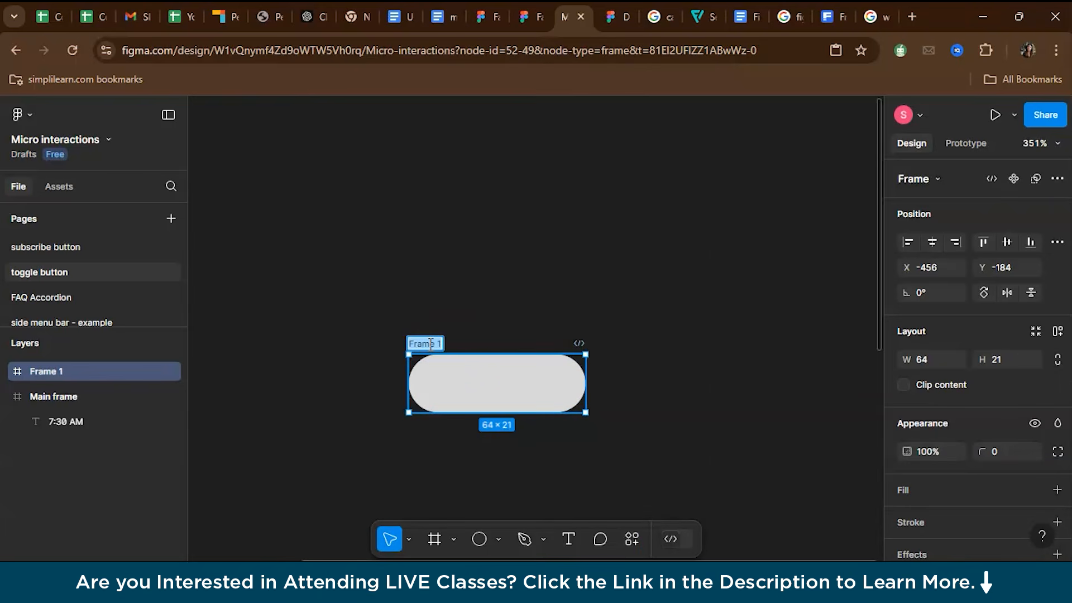
type("on state")
key("Return")
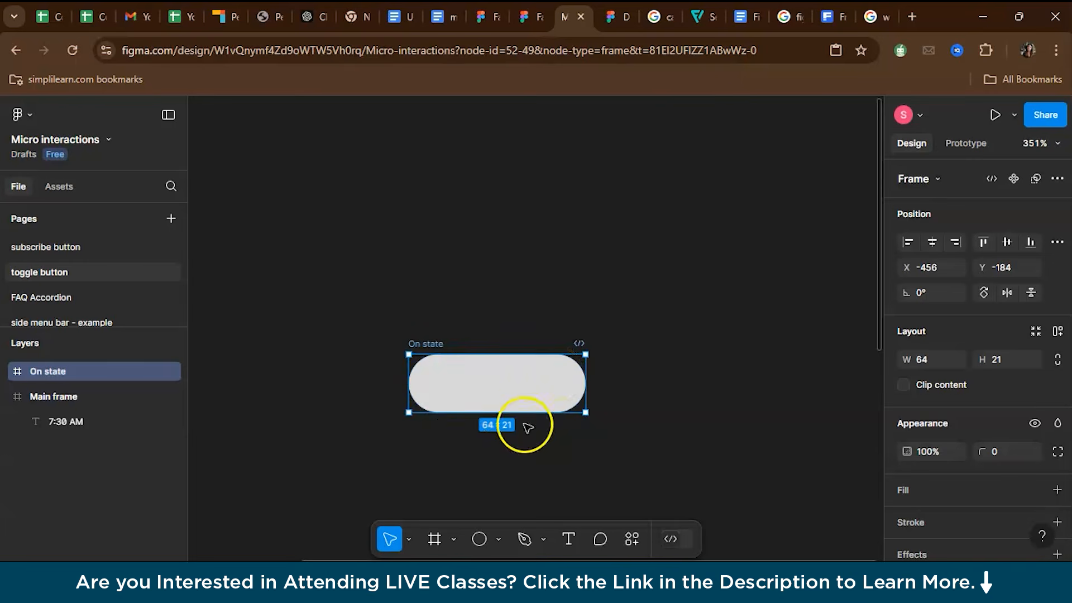
Fill the pill shape in the On state frame with bright yellow (EEFF07).
left_click(557, 399)
double_click(557, 398)
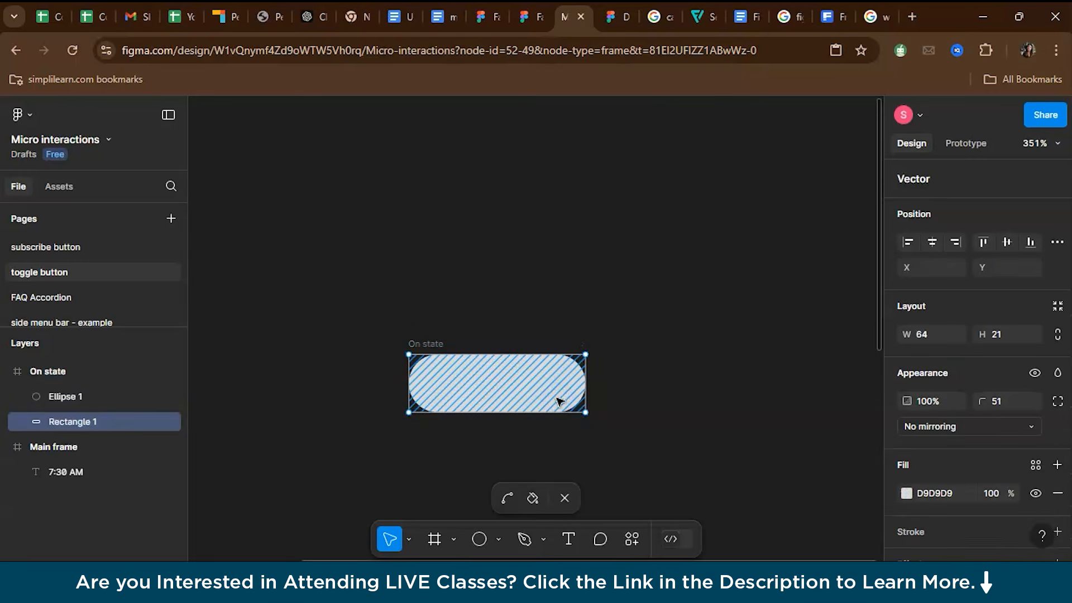
left_click(907, 493)
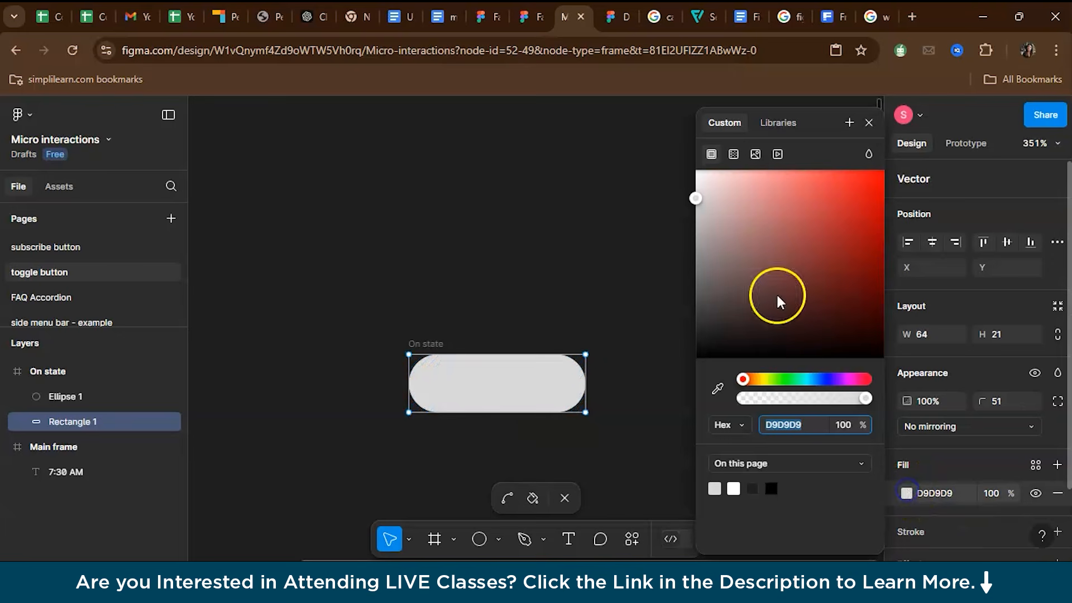
left_click(765, 380)
Fill the ellipse in the On state frame with near-black 1B1A1A and leave its vector editing.
left_click(454, 387)
double_click(454, 387)
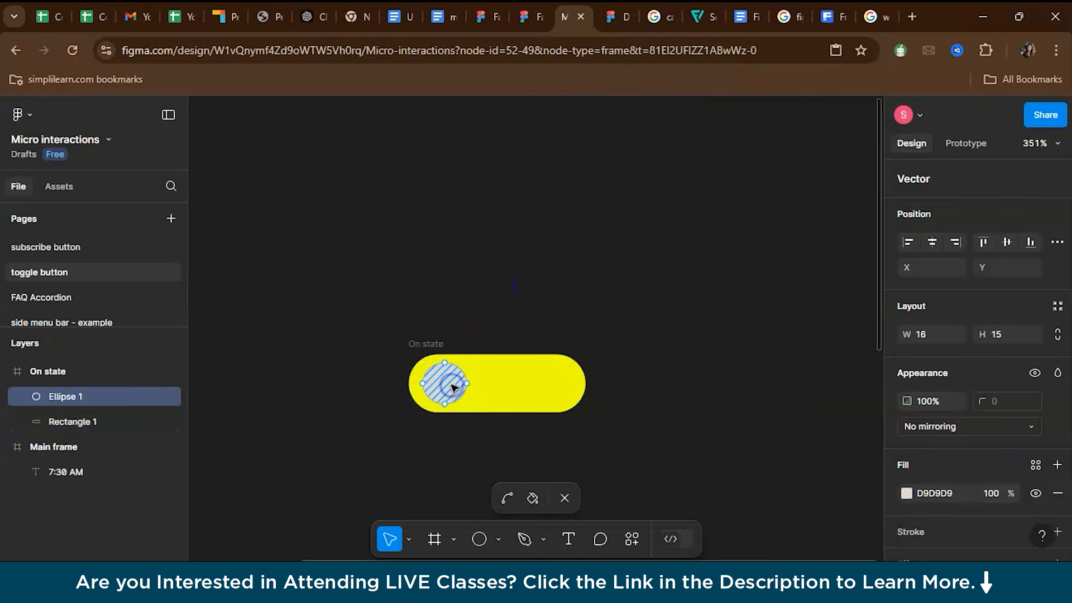
left_click(906, 493)
left_click(699, 340)
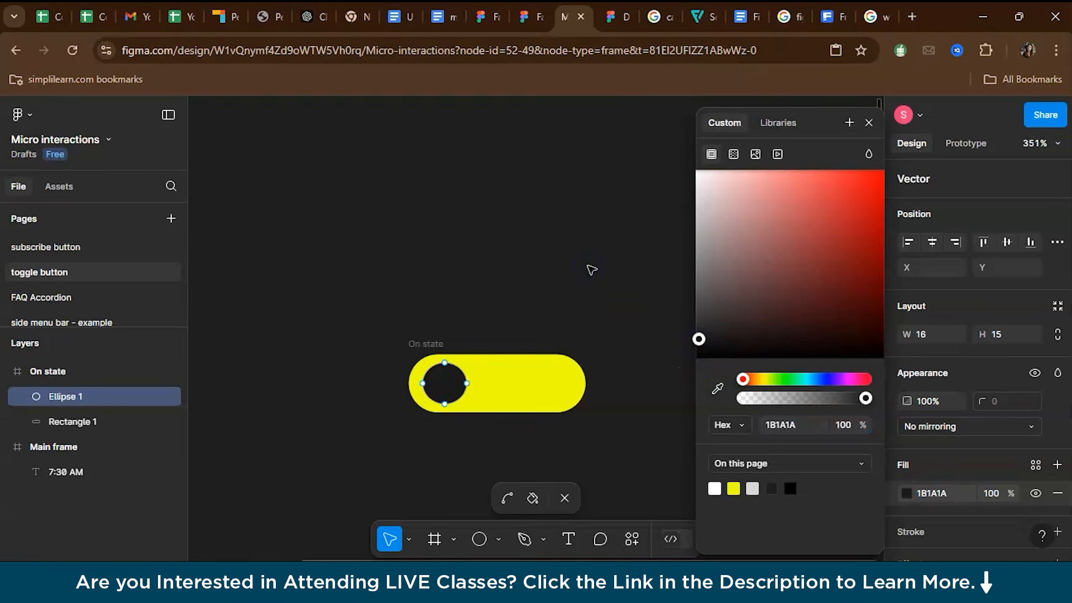
left_click(869, 122)
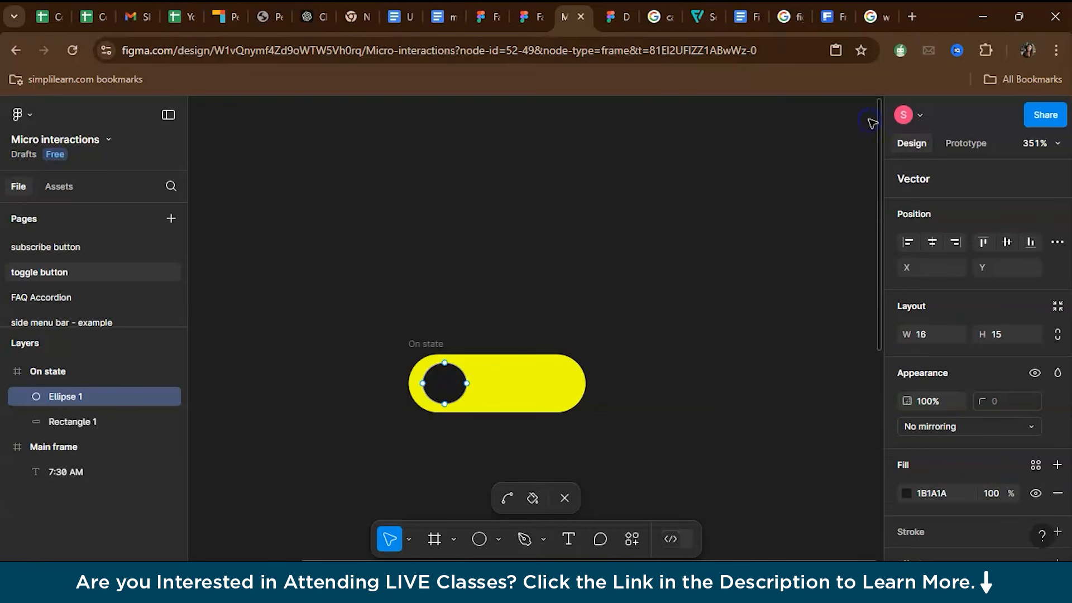
left_click(622, 287)
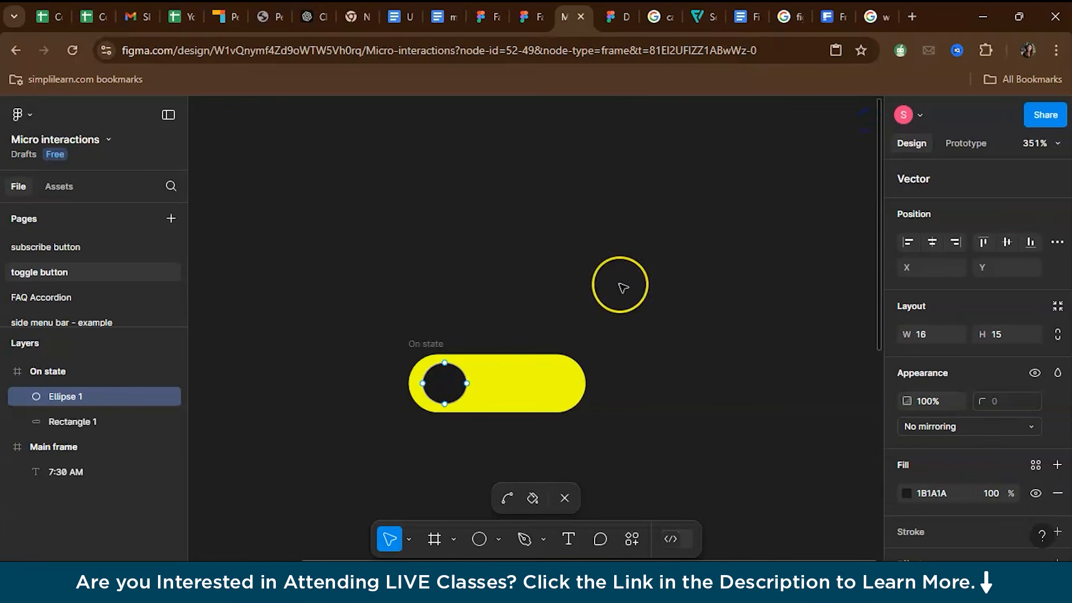
scroll(622, 287, "right", 1)
scroll(622, 287, "down", 1)
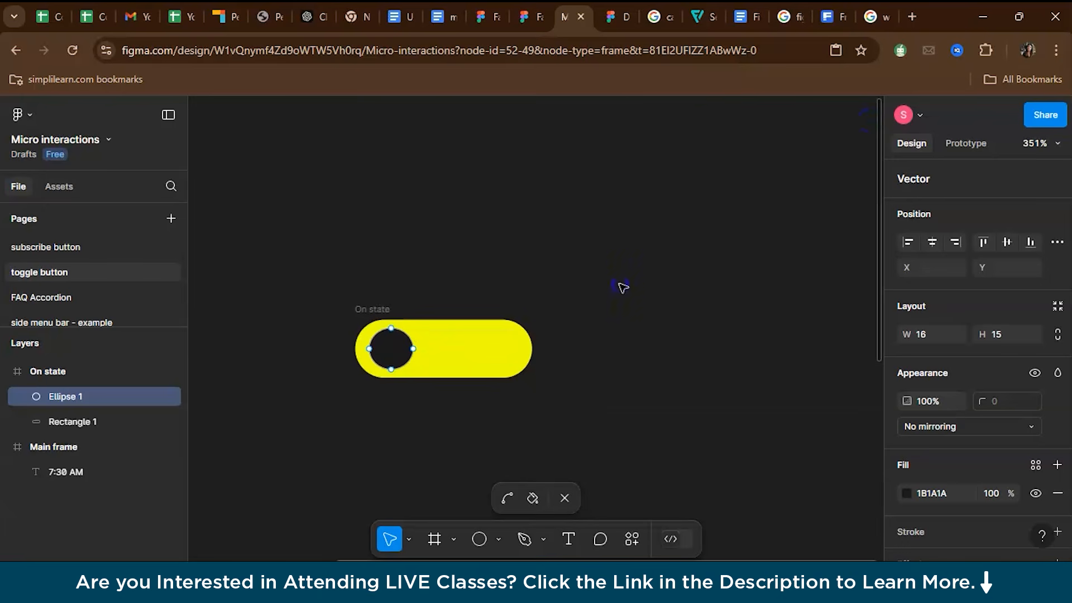
key("Escape")
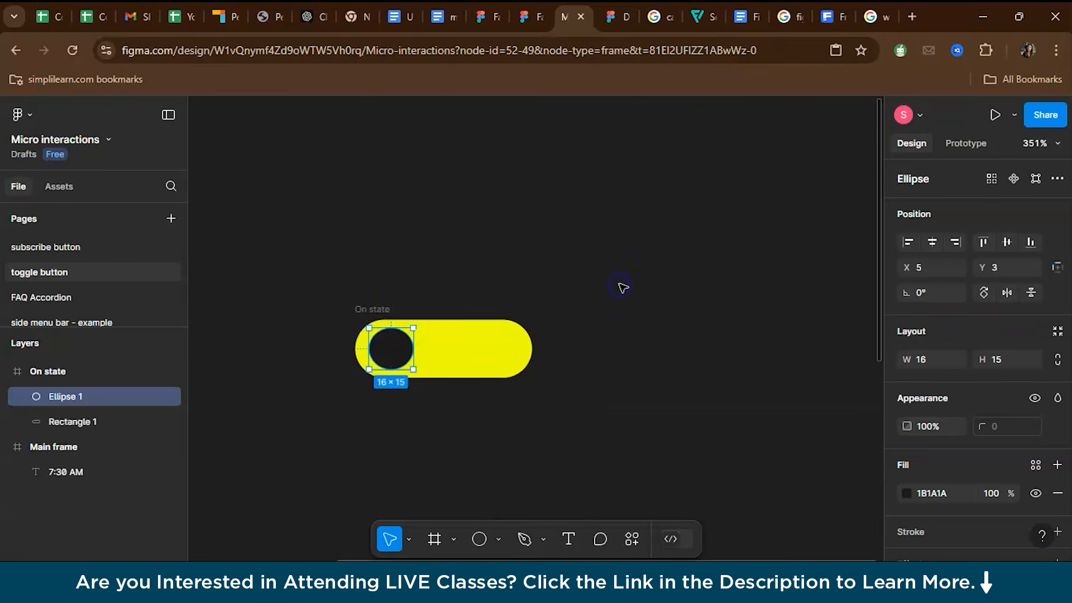
Duplicate the On state frame to its right and rename the copy Off state.
left_click(361, 311)
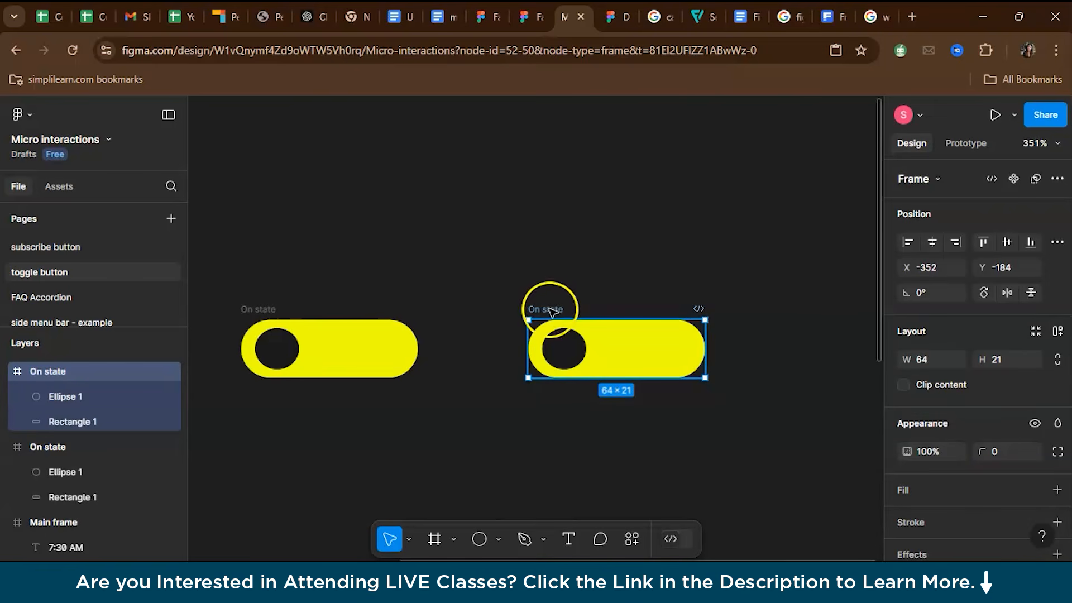
double_click(552, 309)
left_click(539, 309)
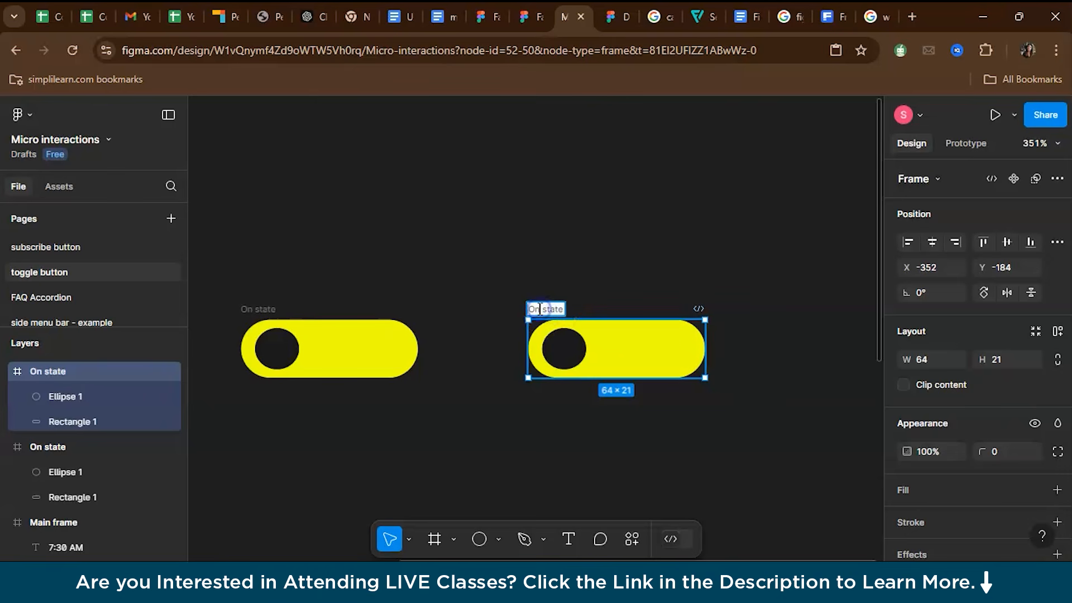
type("ff")
key("Return")
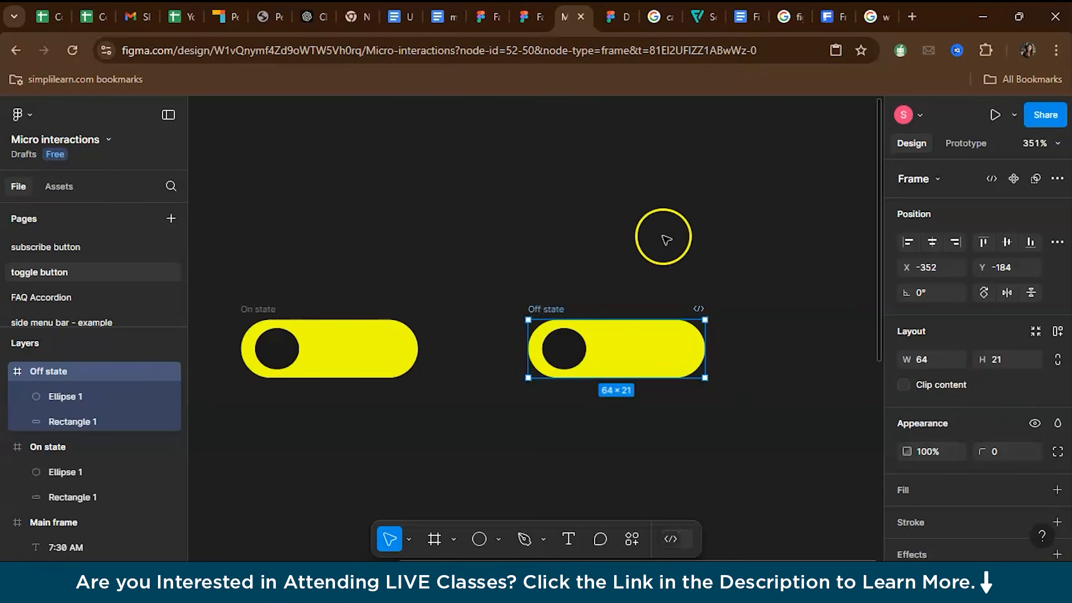
Move the knob ellipse in the Off state frame to the right end of the pill.
left_click_drag(563, 348, 578, 347)
double_click(578, 347)
left_click_drag(578, 348, 684, 346)
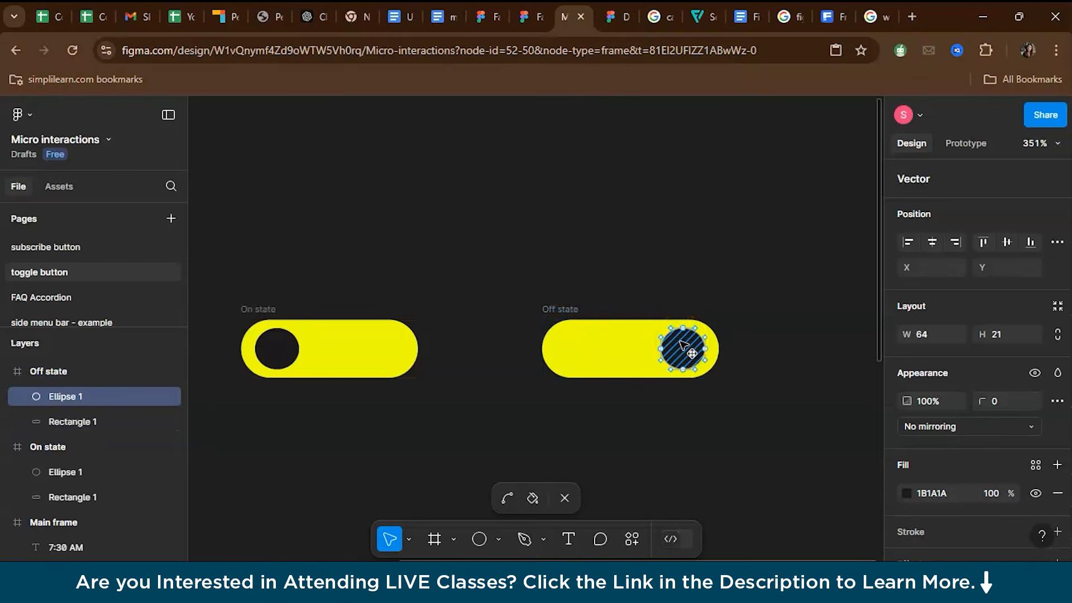
left_click(695, 287)
left_click(667, 454)
Change the fill of the Off state pill shape to a light grey.
scroll(667, 454, "up", 3)
scroll(668, 457, "down", 1)
left_click(596, 354)
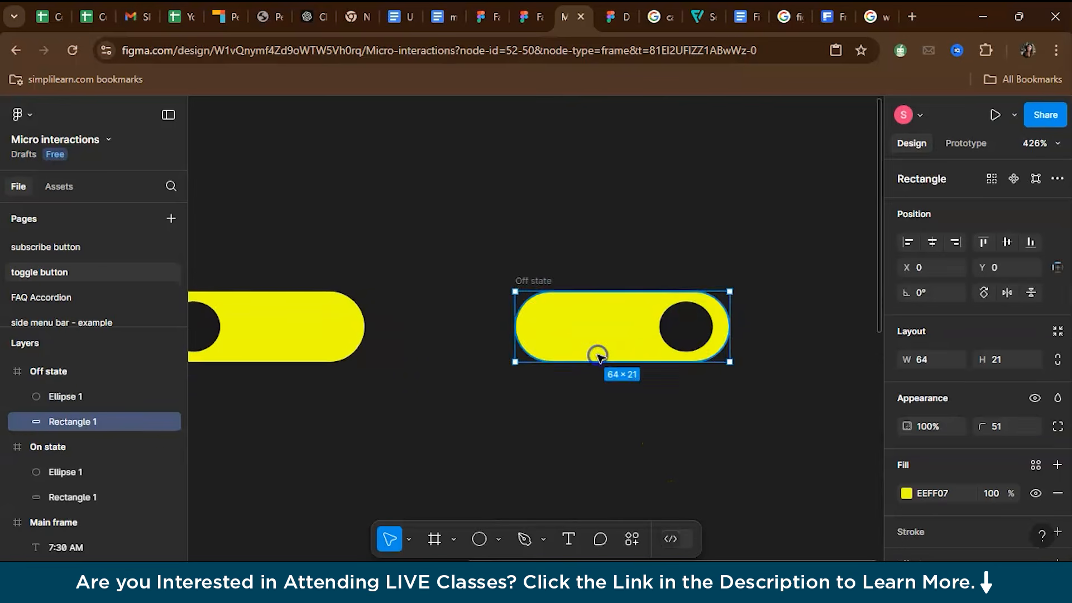
double_click(598, 336)
left_click(843, 402)
left_click(906, 494)
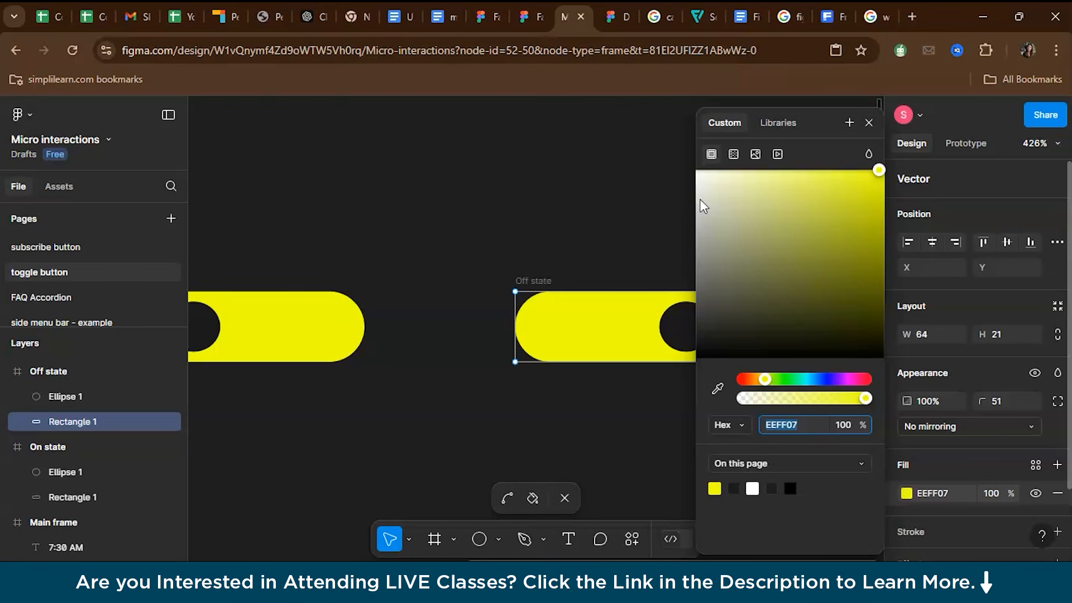
left_click(702, 201)
left_click(869, 122)
Change the fill of the Off state knob ellipse to the muted dark grey 5B5050.
double_click(687, 343)
key("Escape")
double_click(687, 342)
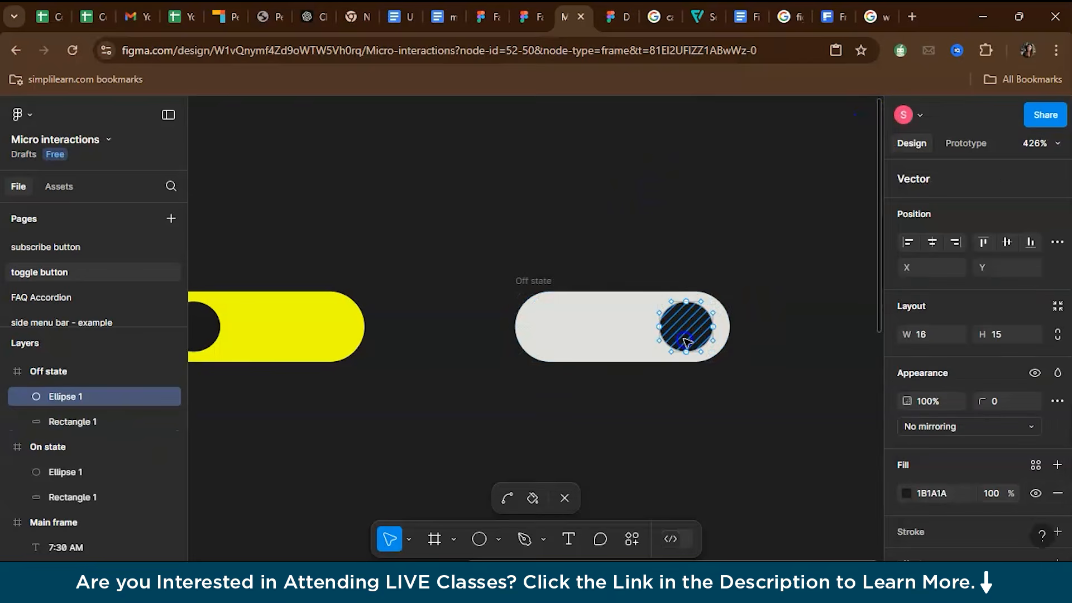
left_click(907, 494)
left_click(740, 292)
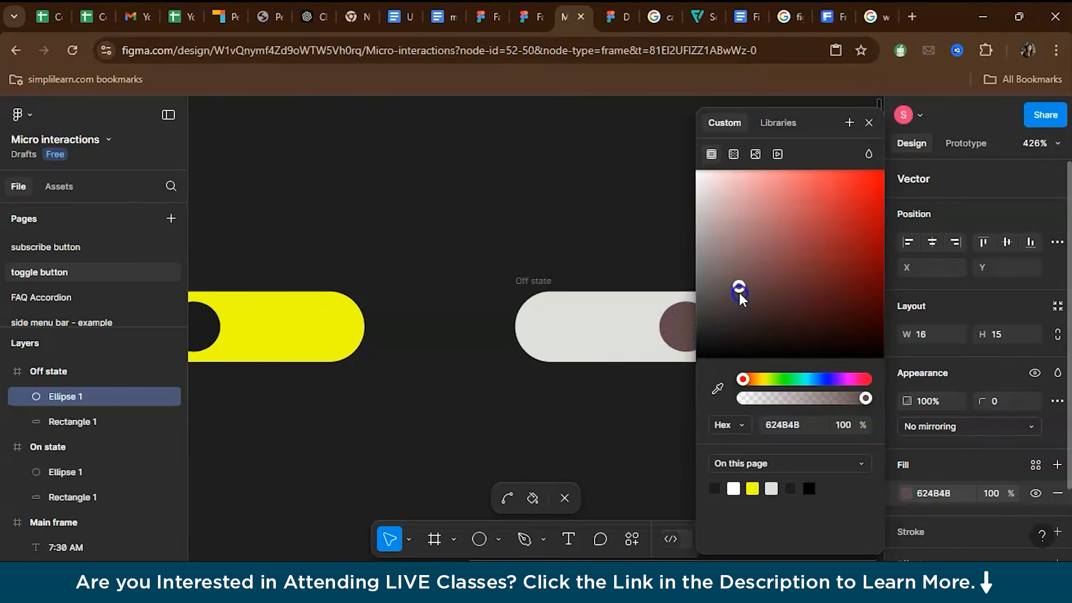
left_click_drag(739, 293, 720, 292)
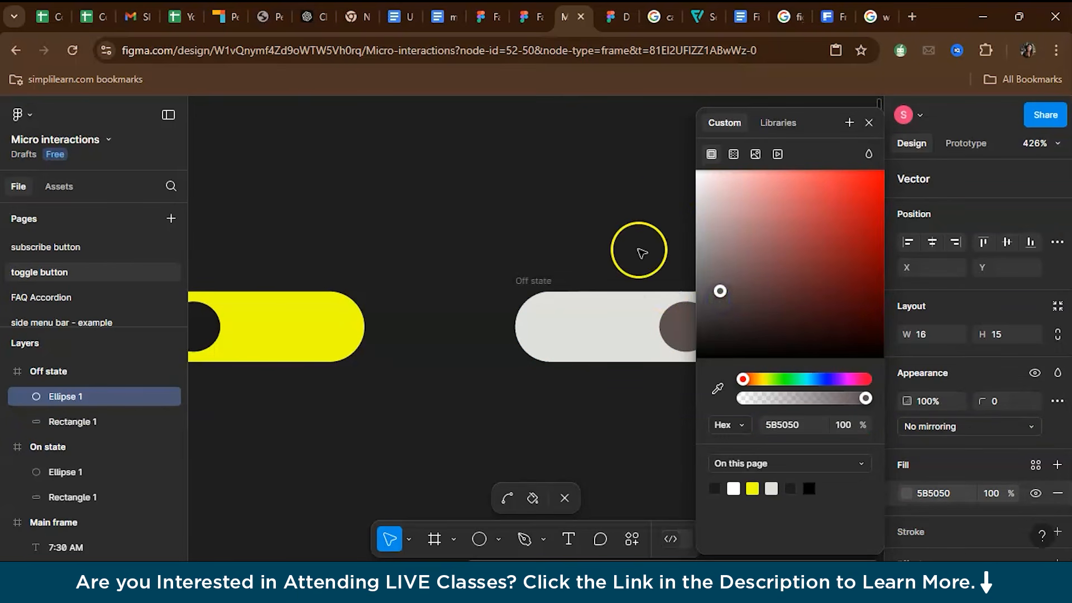
left_click(869, 122)
scroll(687, 186, "down", 2)
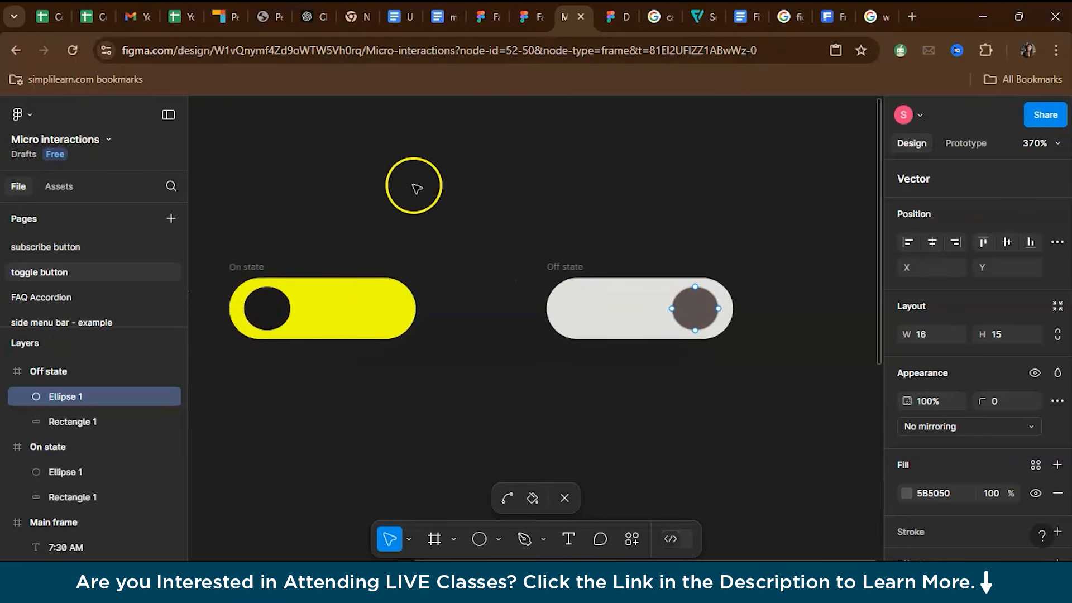
left_click_drag(209, 220, 773, 395)
left_click(721, 406)
left_click(480, 262)
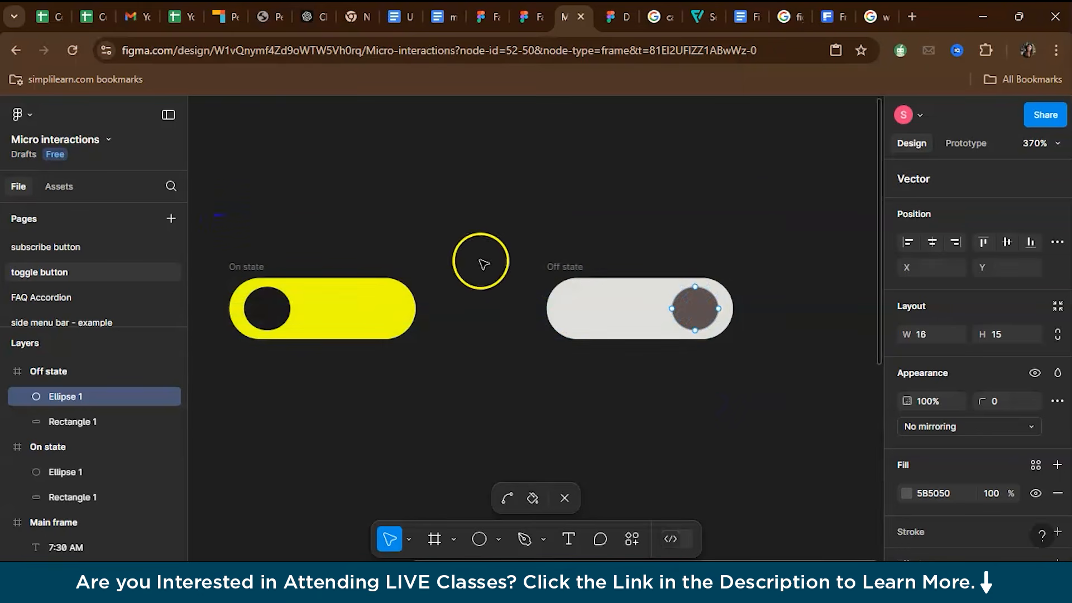
Combine the On state and Off state frames into a component set and rename it Toggle switch.
left_click(448, 210)
left_click_drag(207, 214, 749, 423)
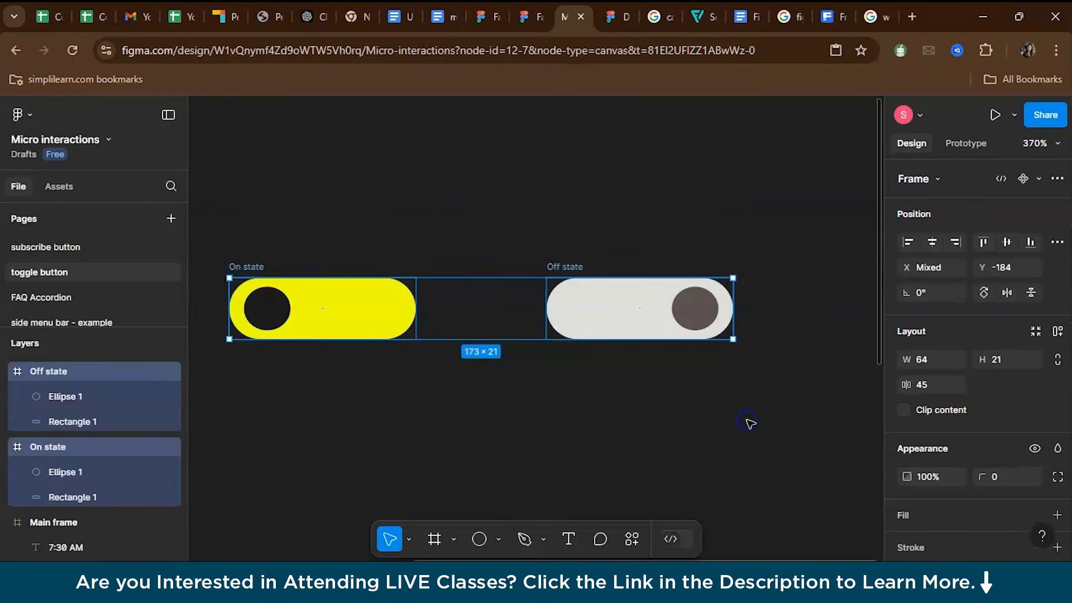
left_click(632, 540)
left_click(434, 360)
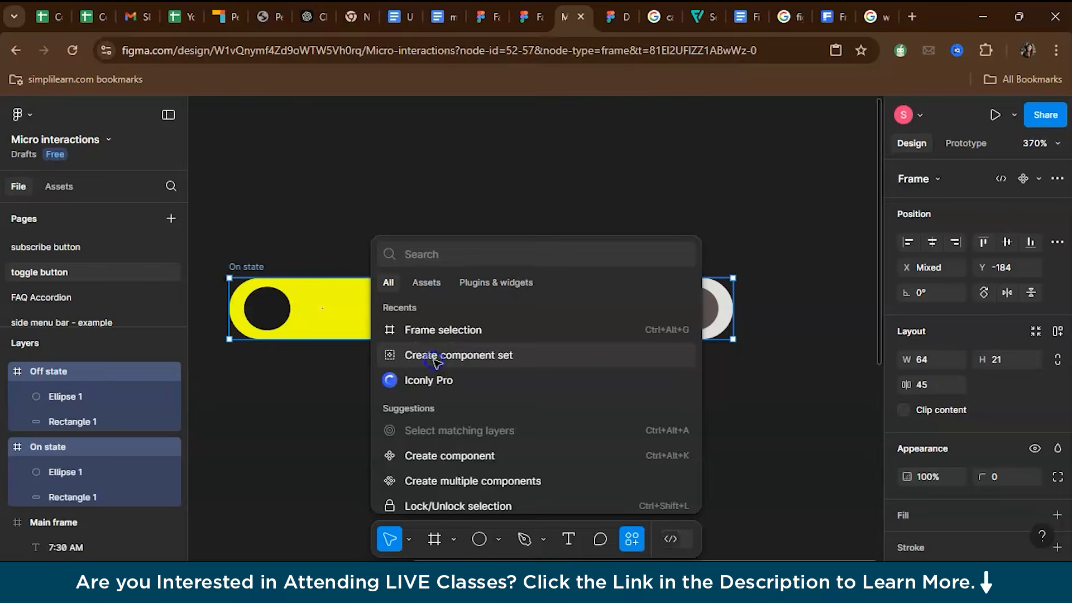
scroll(436, 363, "down", 2)
double_click(316, 270)
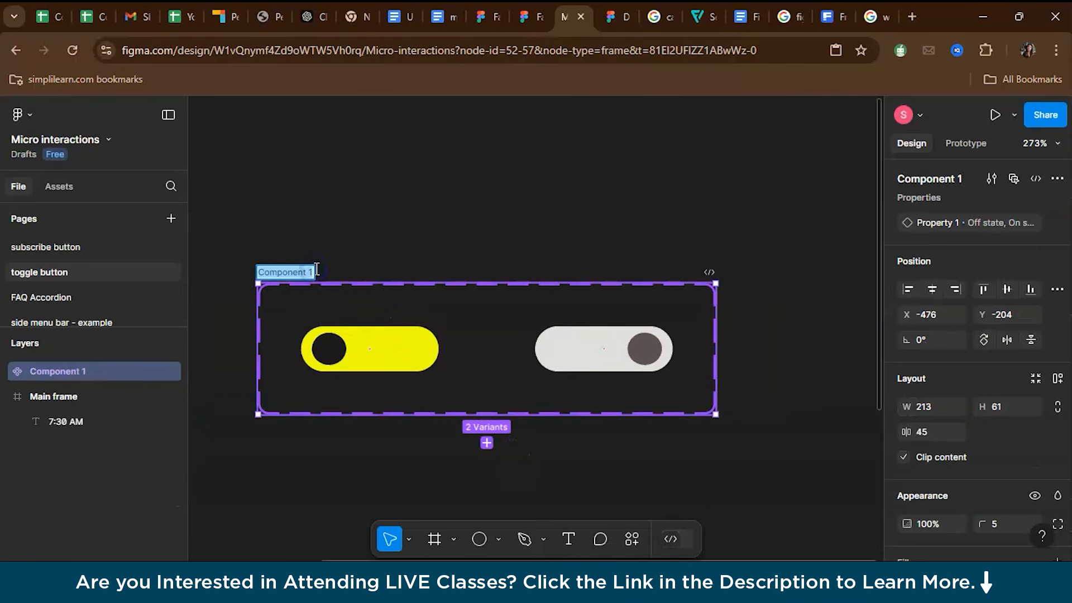
type("Toggle switch")
key("Return")
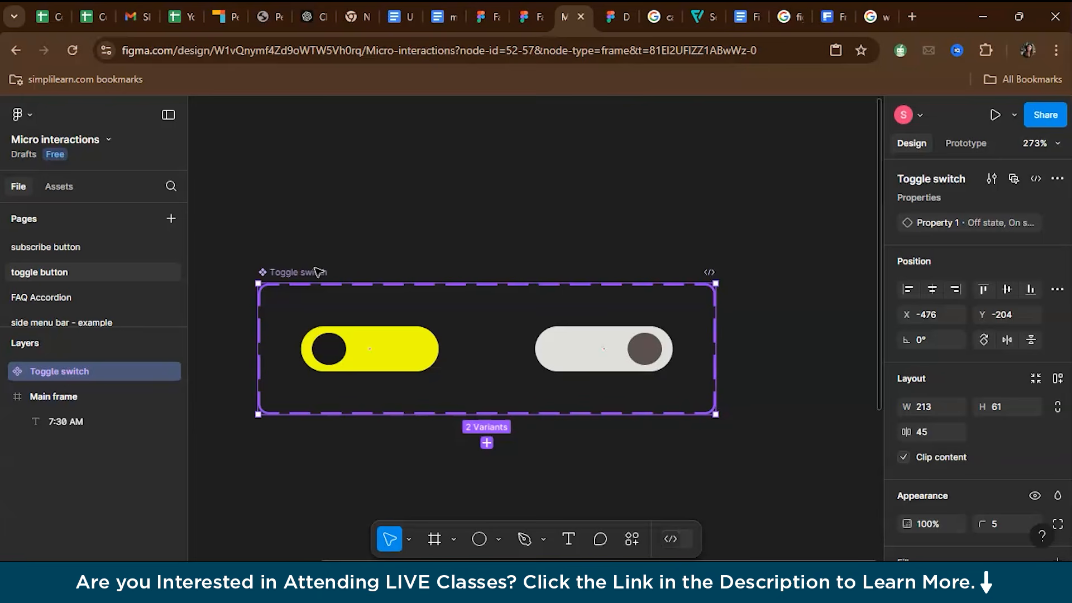
Prototype the On state knob ellipse to change to the Off state variant on click with Smart animate.
left_click(956, 151)
double_click(338, 349)
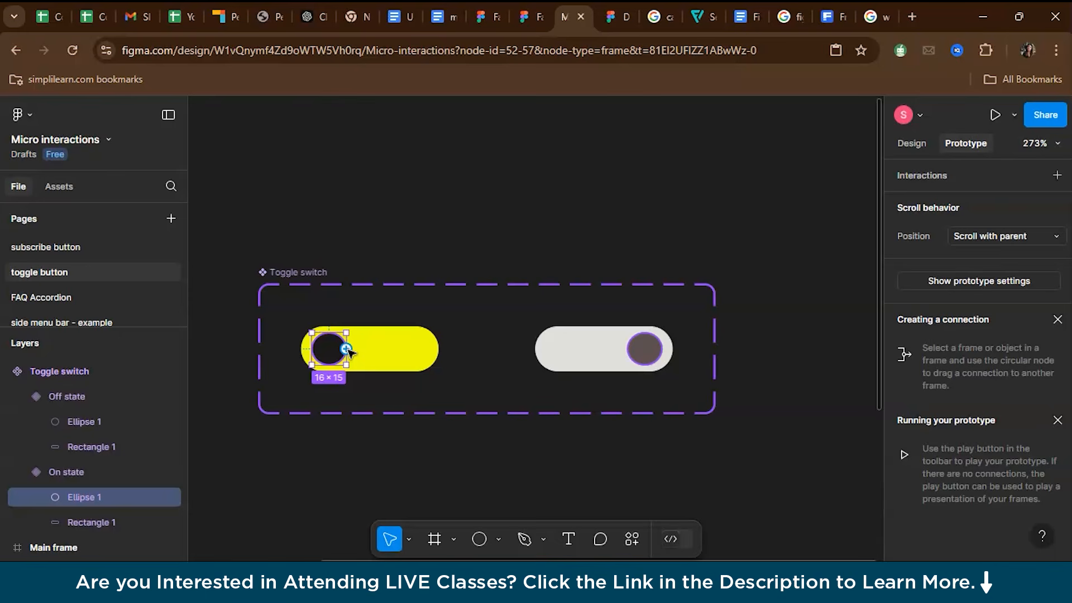
left_click_drag(347, 349, 540, 360)
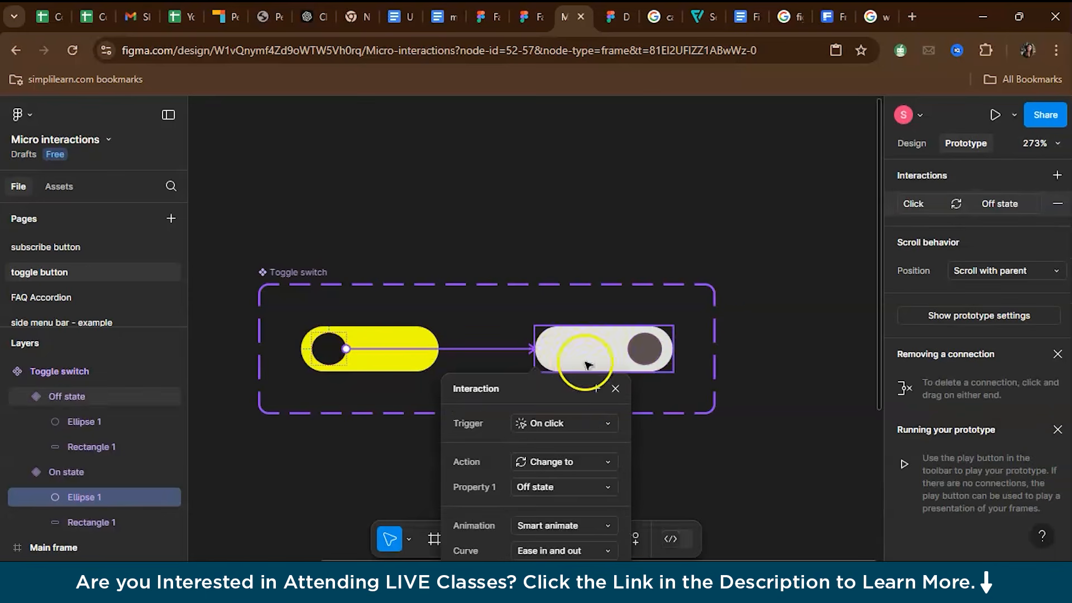
scroll(748, 394, "down", 3)
scroll(744, 392, "down", 1)
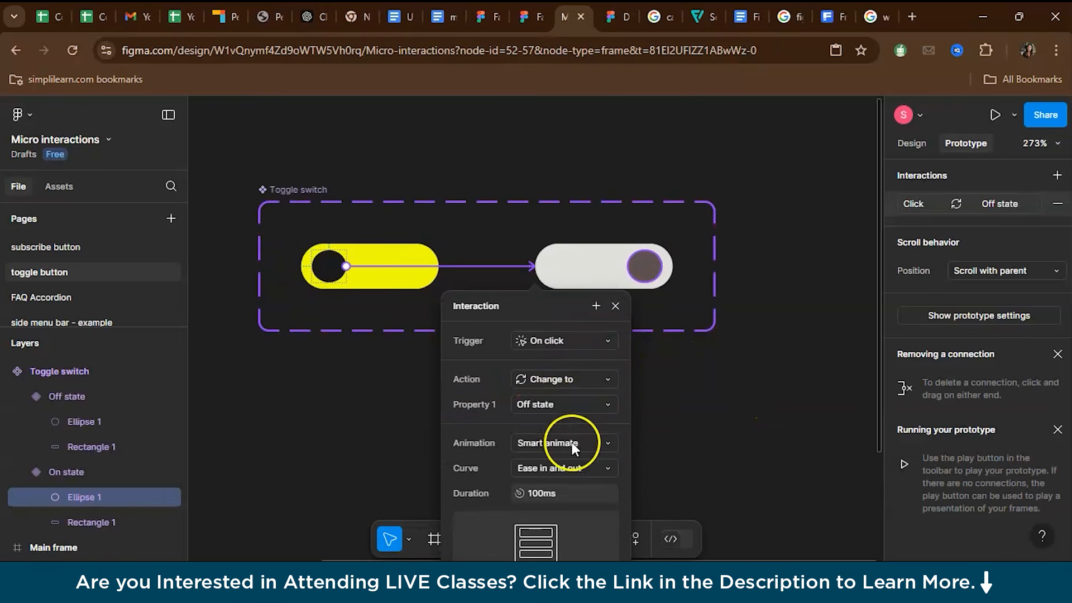
scroll(643, 453, "down", 3)
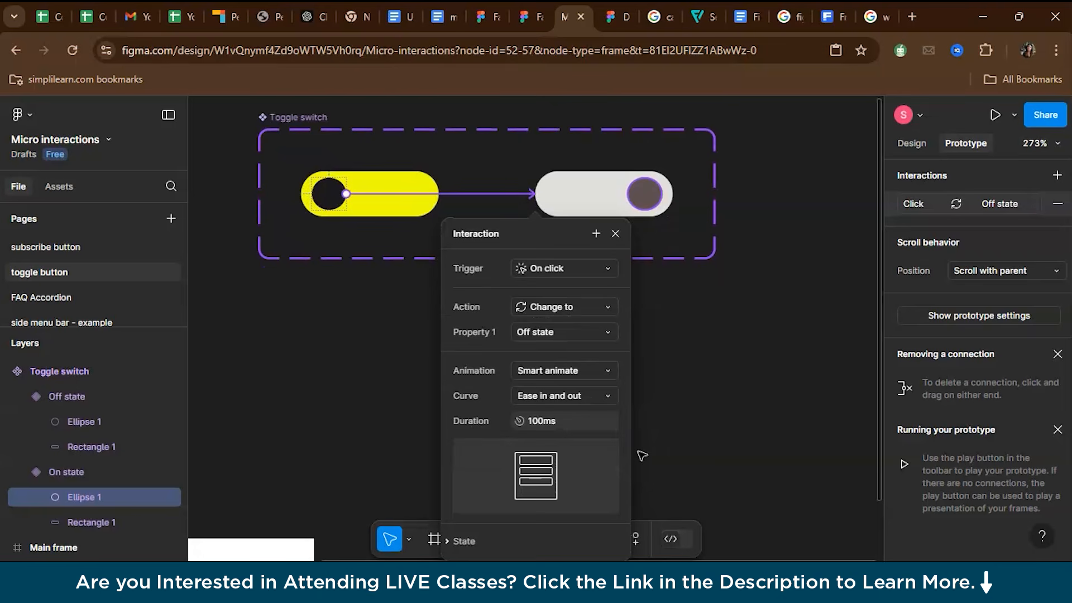
Set the curve of the On state knob's interaction to Custom spring and close the interaction settings.
left_click(584, 401)
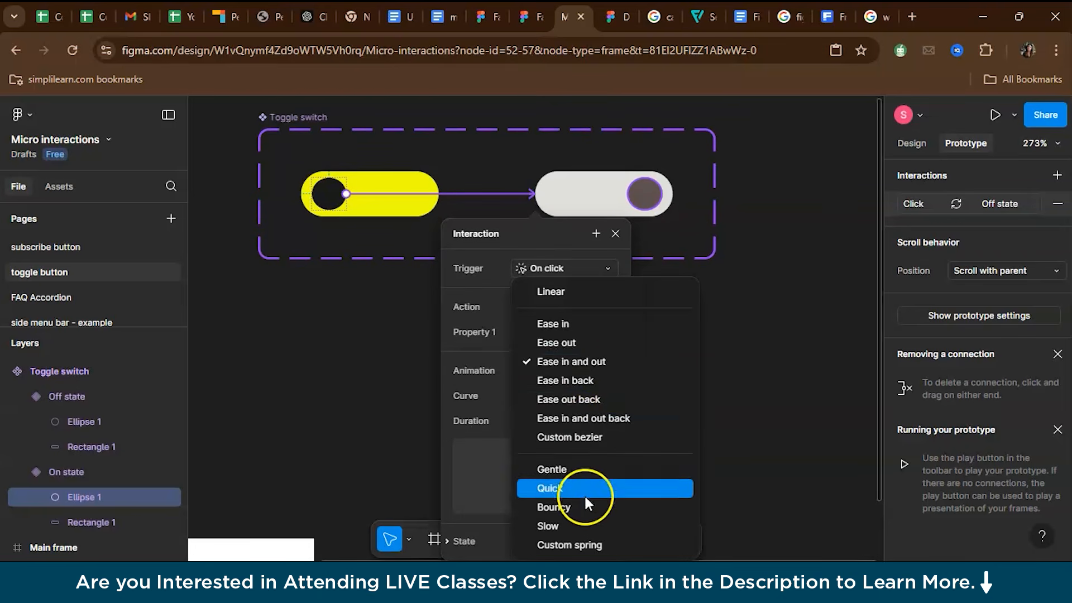
left_click(588, 545)
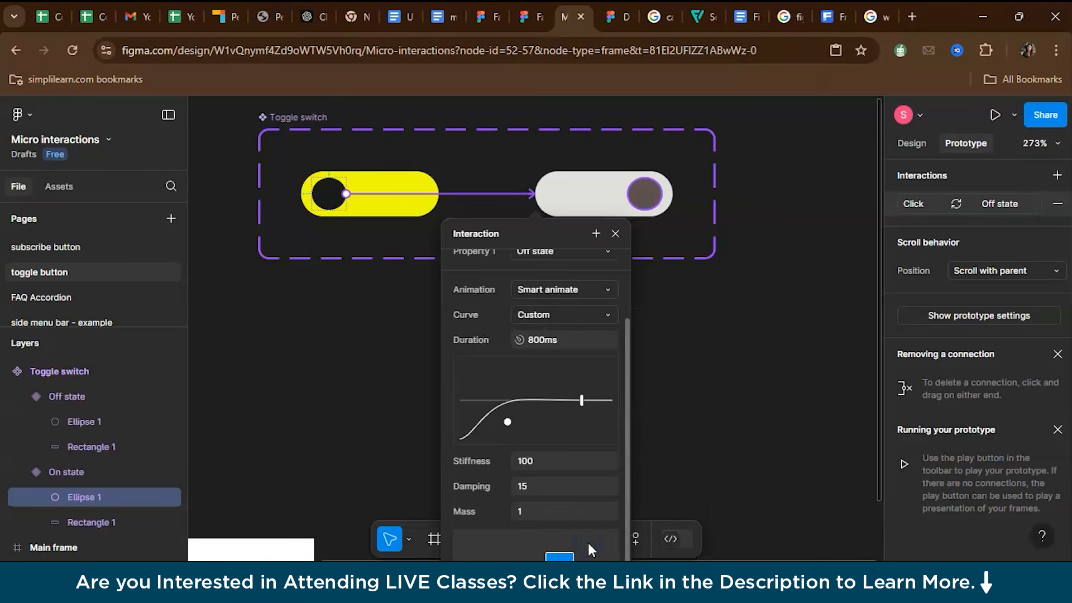
scroll(640, 445, "down", 2)
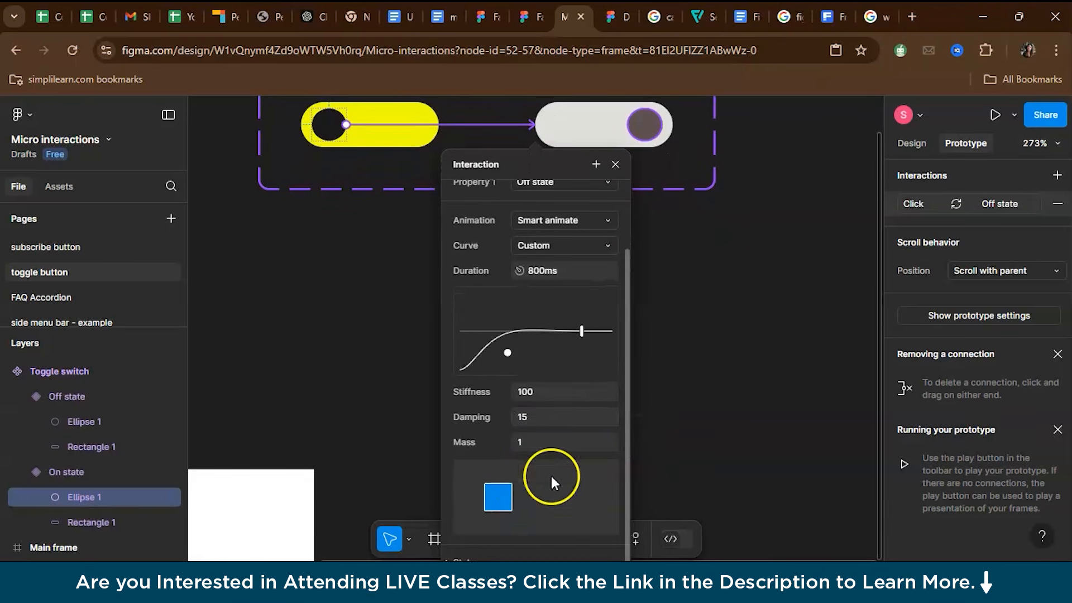
left_click(693, 350)
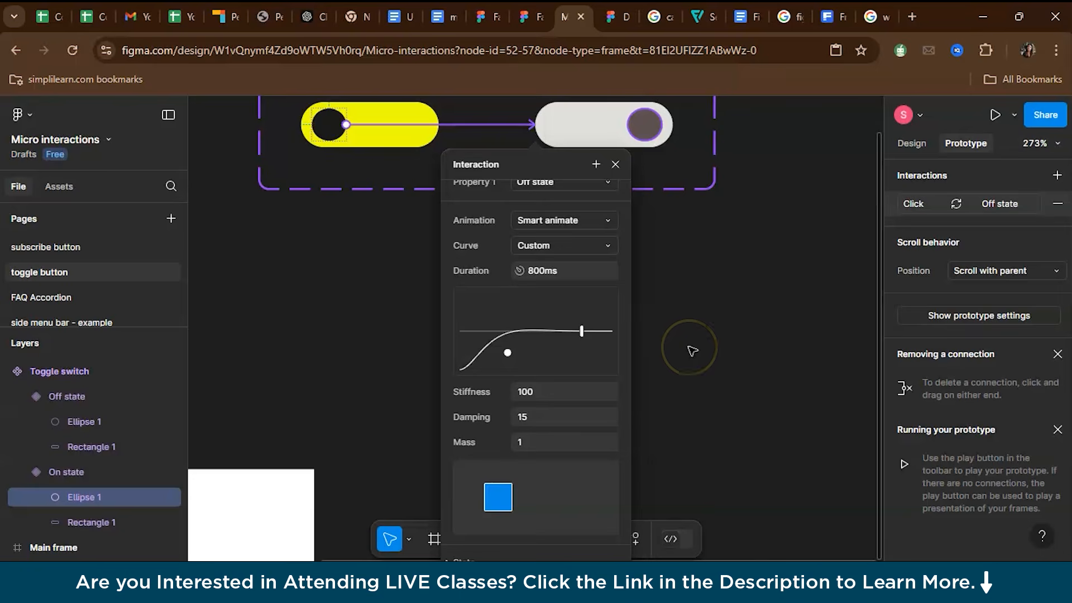
Prototype the Off state knob ellipse to change back to the On state variant on click, using Smart animate and the custom curve.
scroll(666, 305, "up", 3)
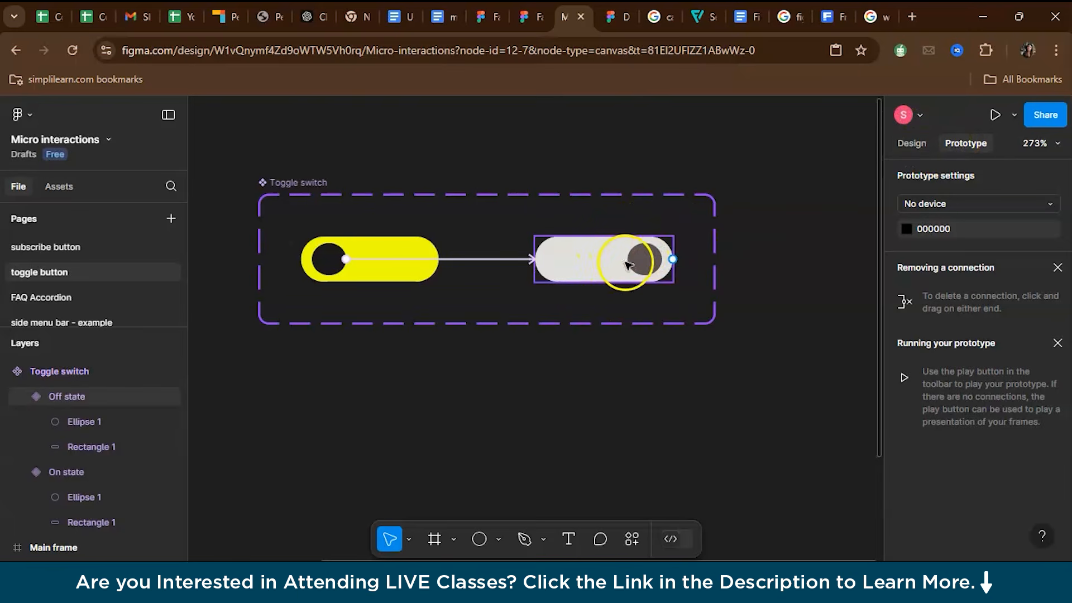
left_click_drag(629, 259, 438, 264)
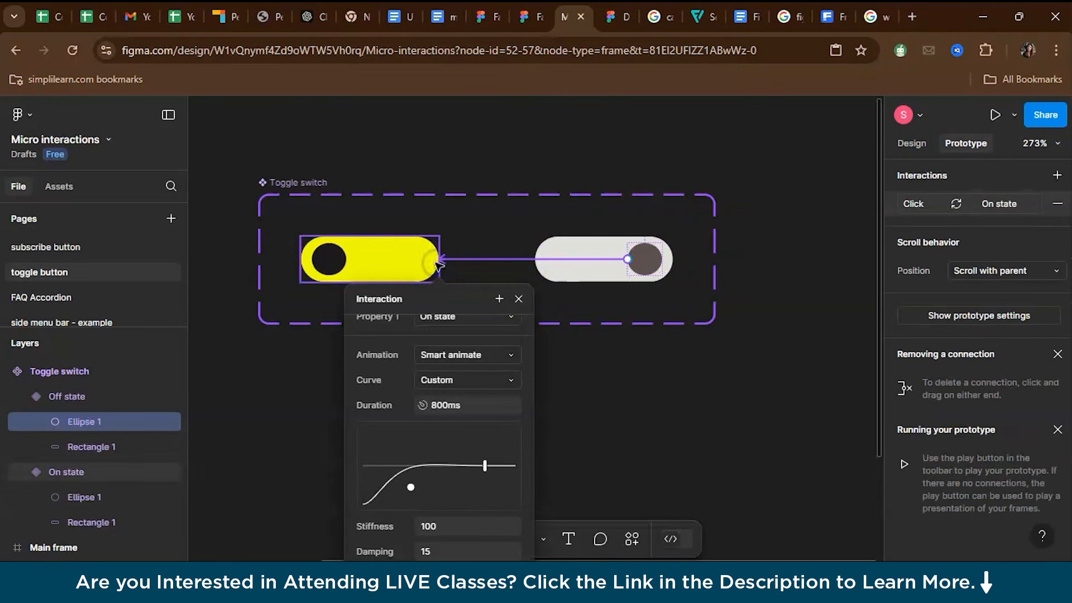
scroll(626, 419, "down", 2)
left_click(625, 418)
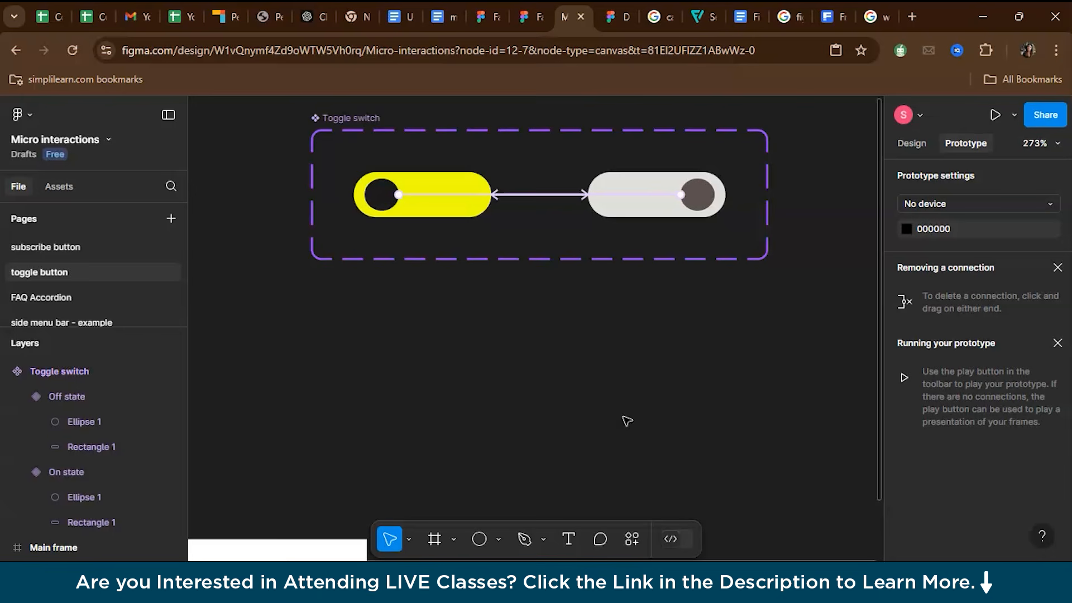
Copy the On state variant of the Toggle switch component for use in the Main frame.
scroll(578, 404, "down", 3)
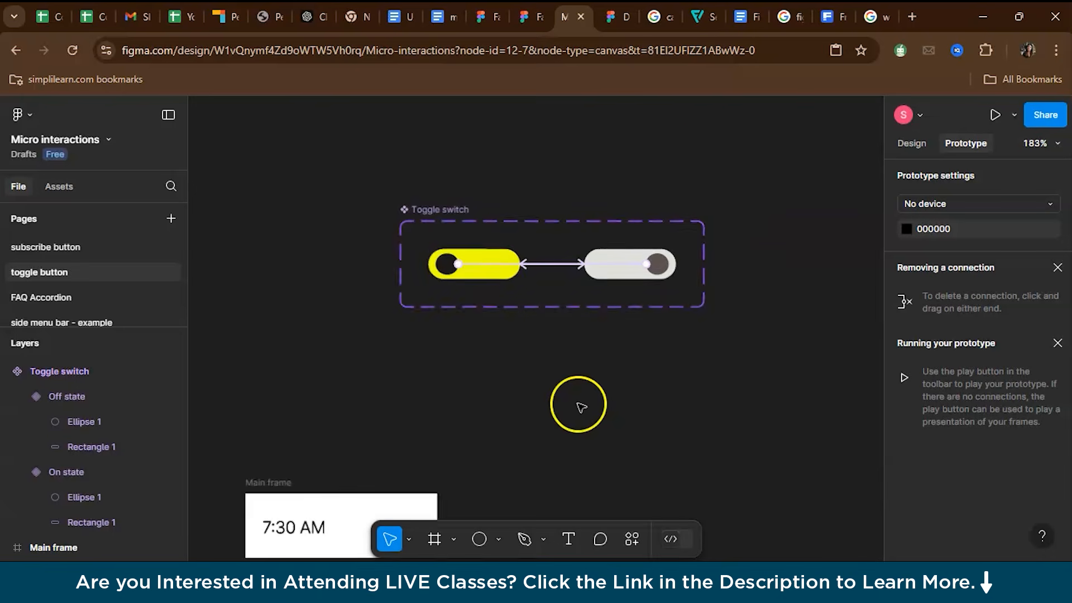
left_click(493, 275)
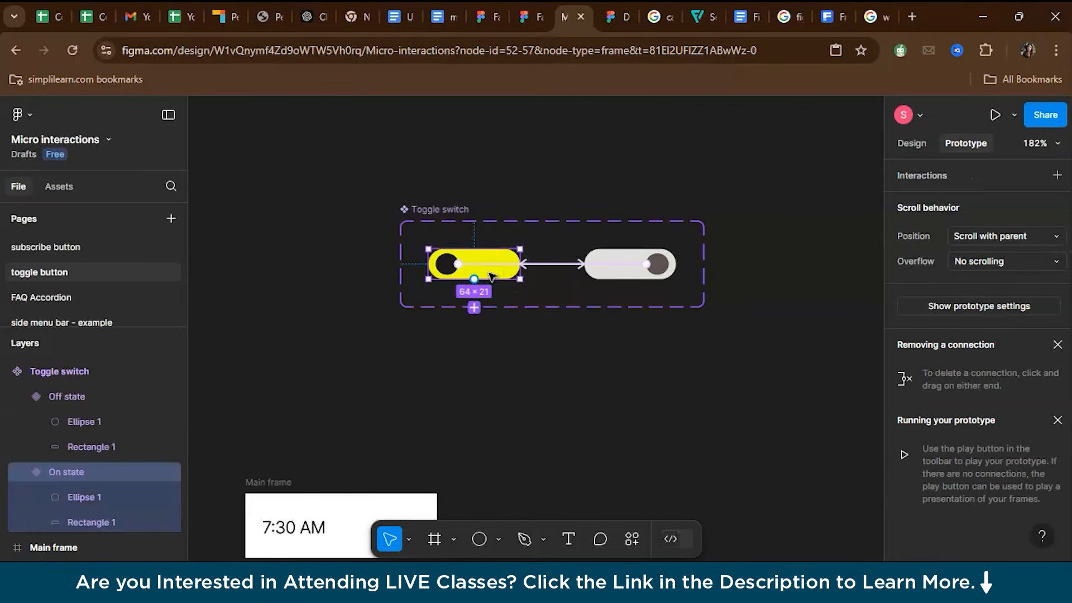
scroll(610, 455, "down", 2)
key("ctrl+v")
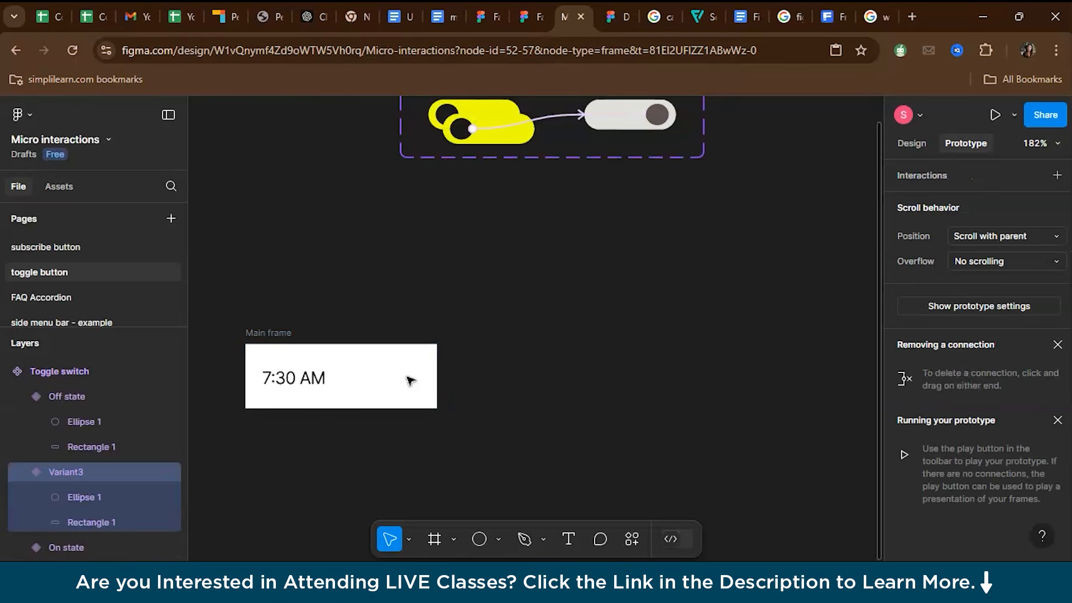
mouse_move(490, 146)
left_mouse_down()
mouse_move(491, 186)
mouse_move(507, 158)
left_mouse_up()
key("ctrl+z")
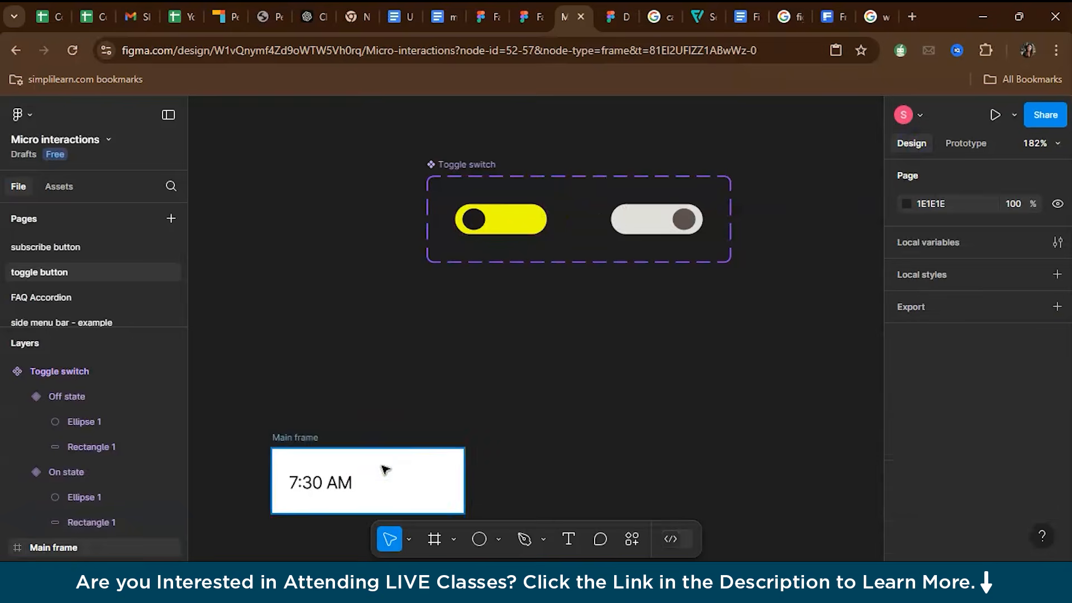
Paste the On state toggle and place it inside the Main frame to the right of the 7:30 AM text.
key("ctrl+v")
left_click_drag(535, 228, 431, 488)
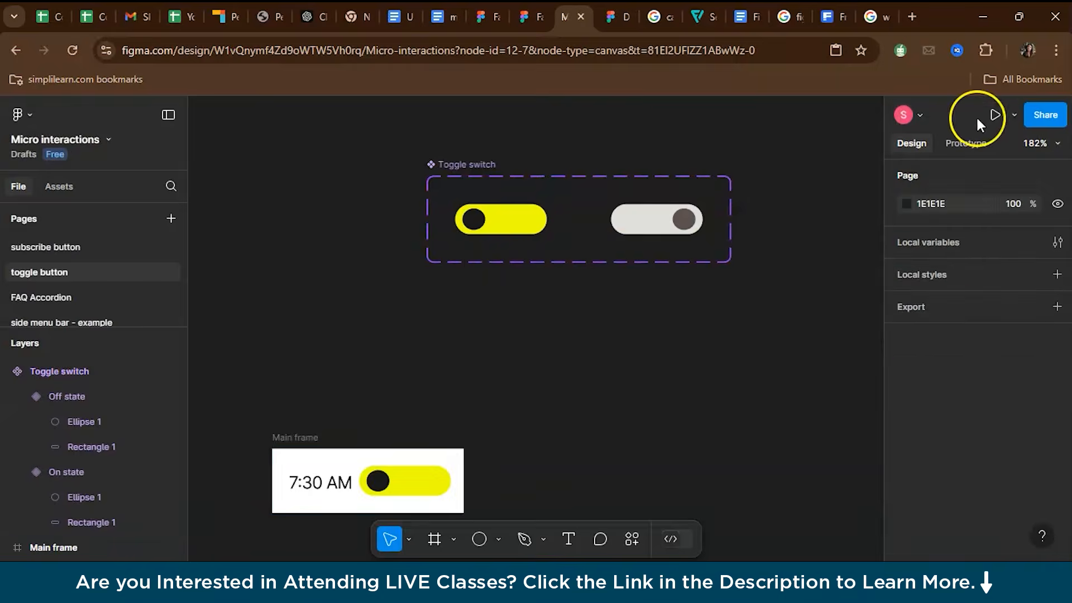
Preview the Main frame prototype, switch the toggle off and back on, and close the preview.
left_click(994, 115)
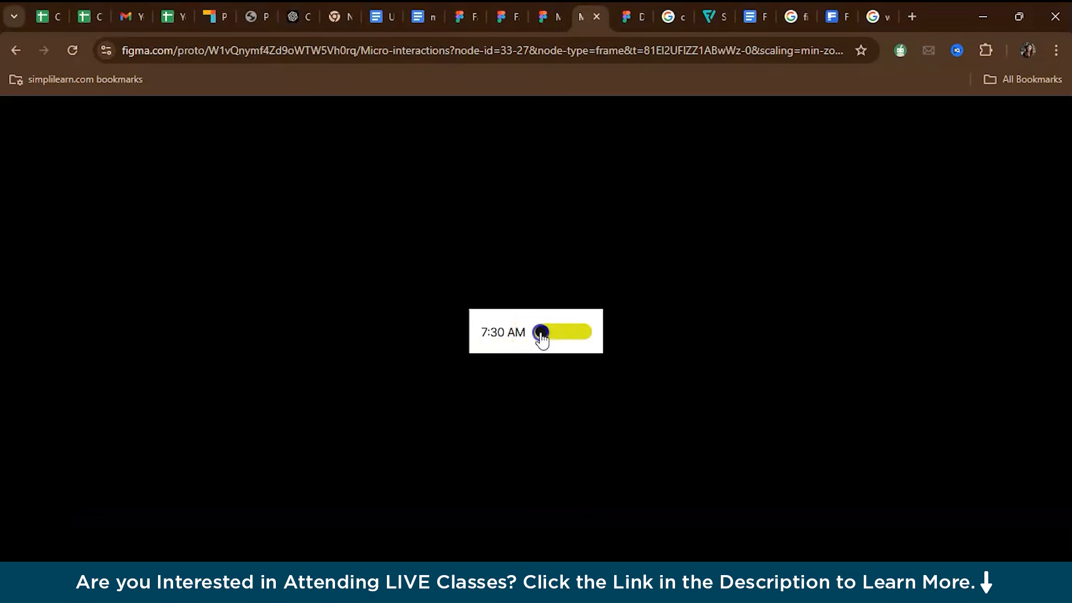
left_click(541, 335)
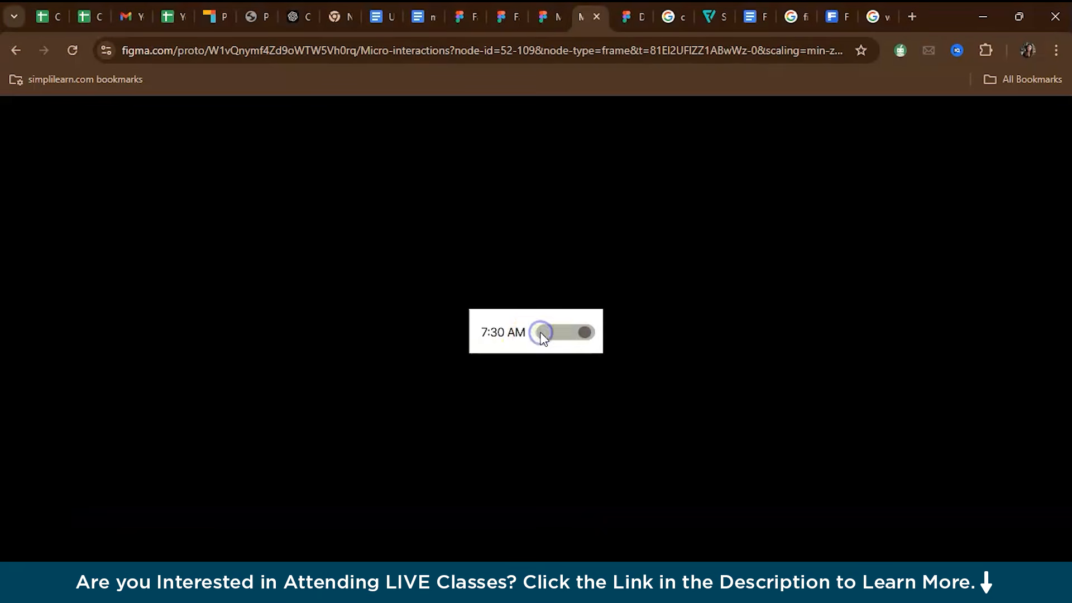
left_click(590, 336)
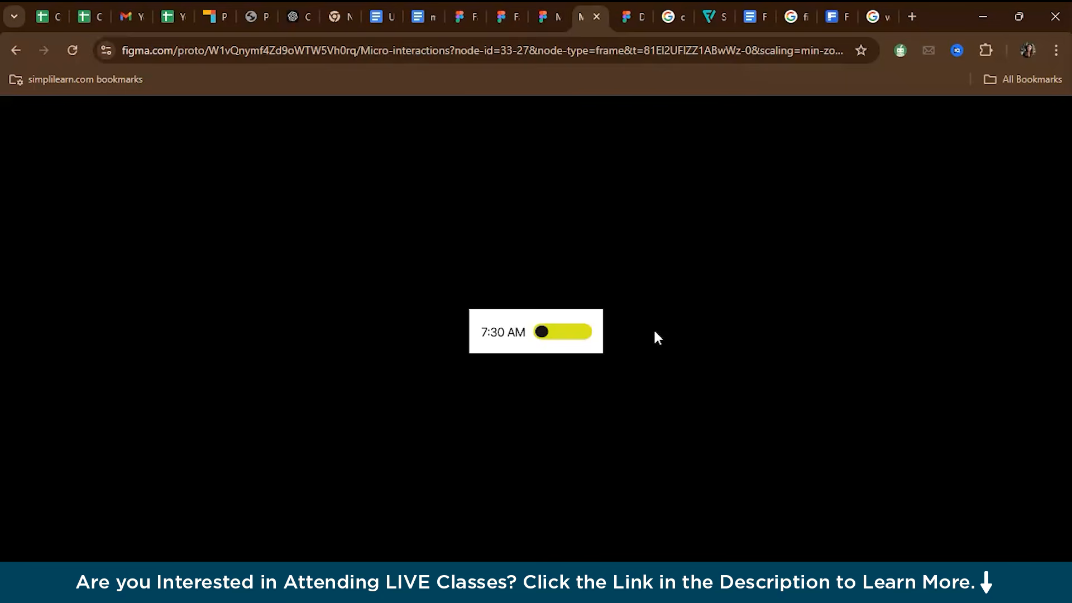
key("ctrl+w")
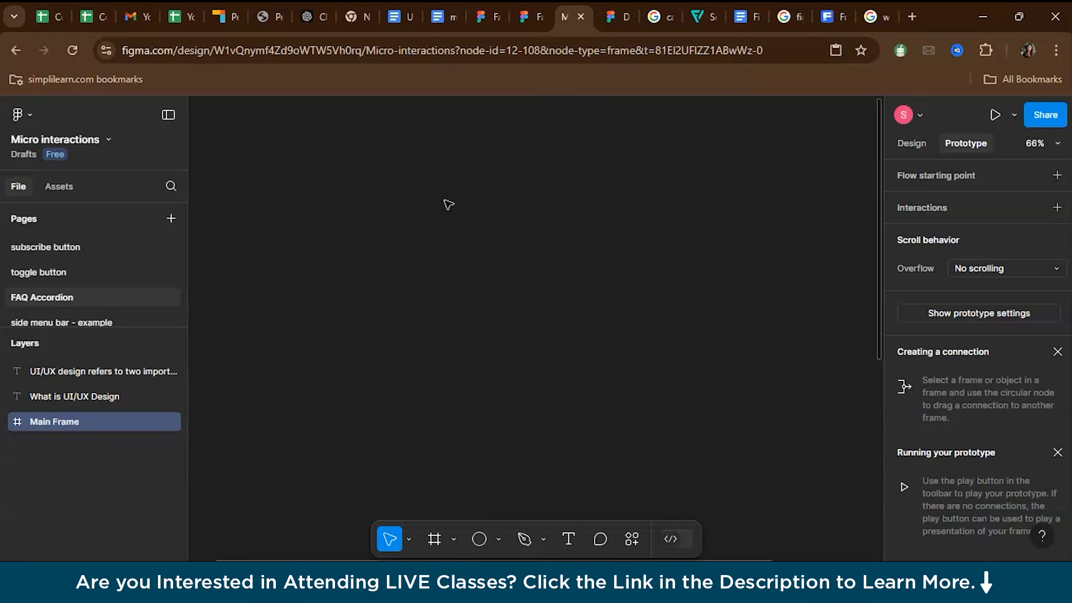
Draw a wide rectangle about 680 × 113 in the empty canvas area above the Main Frame on the FAQ Accordion page.
scroll(448, 205, "down", 2)
scroll(448, 205, "up", 1)
key("space")
key("r")
left_click_drag(512, 210, 793, 256)
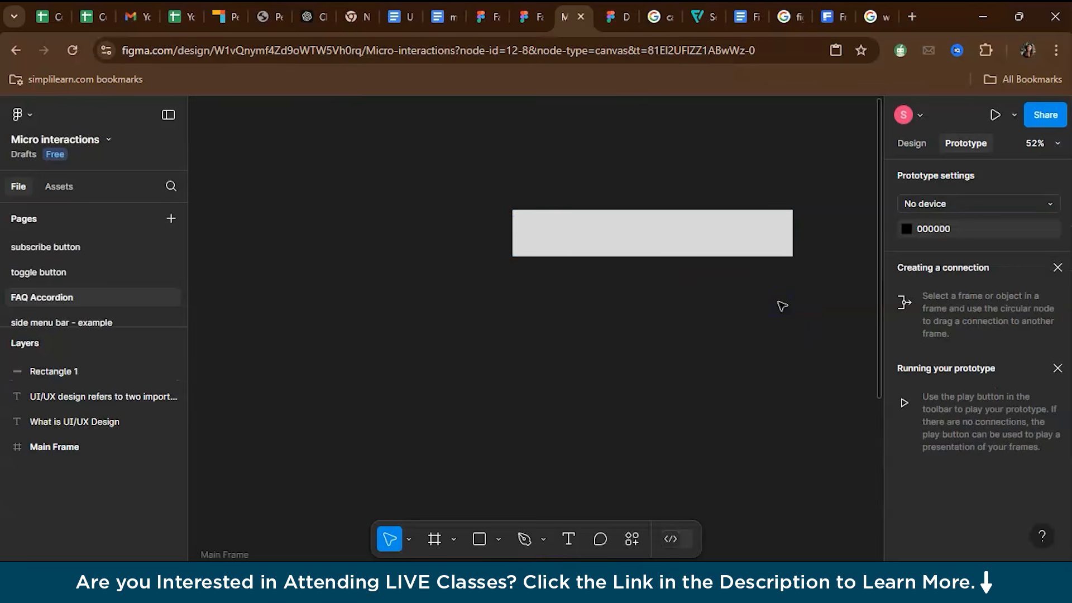
Add a text box about 575 × 59 inside the grey rectangle reading "Wha is UI/UX Design".
key("t")
left_click_drag(534, 222, 773, 245)
type("Wha is UI/UX Design")
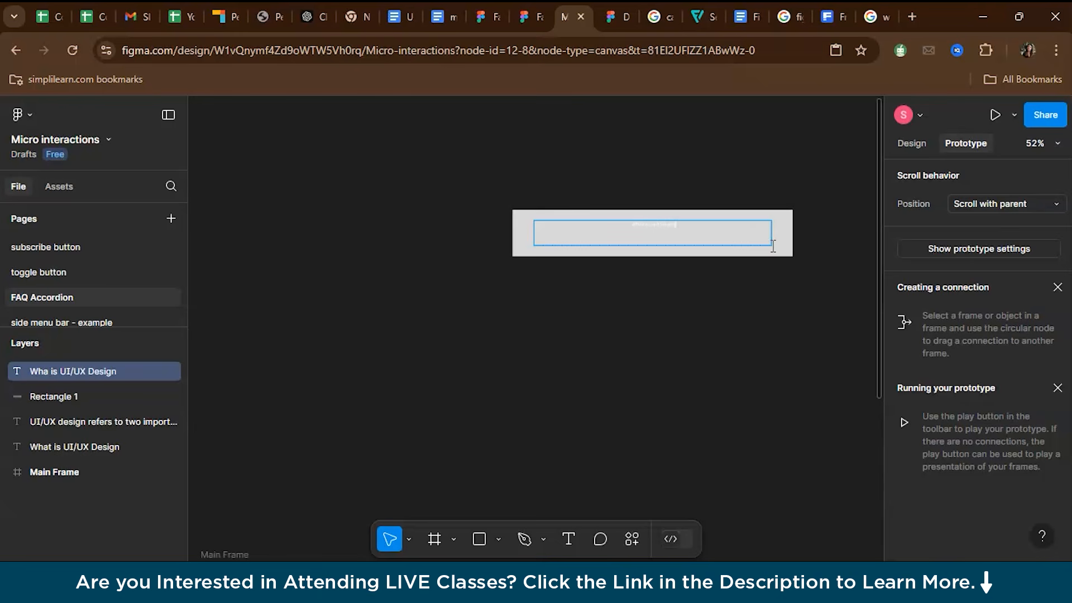
Change the fill of the question text inside the rectangle to the near-black 090808.
left_click(912, 144)
scroll(946, 430, "down", 2)
left_click(907, 554)
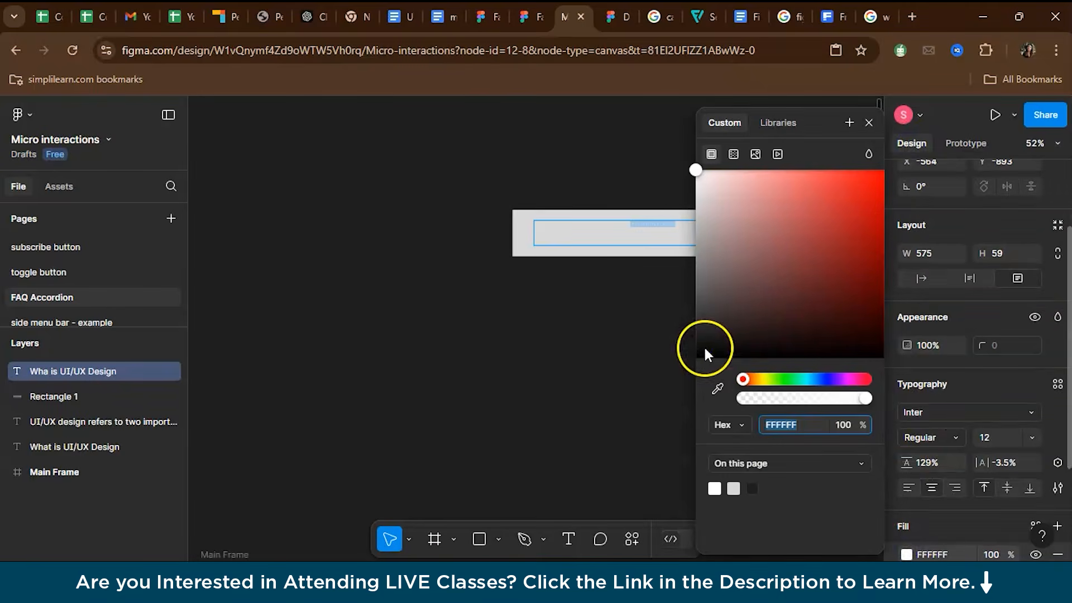
left_click(705, 348)
Set the font size of the question text inside the rectangle to 25.
left_click(994, 437)
type("20")
key("Return")
left_click(1006, 437)
type("25")
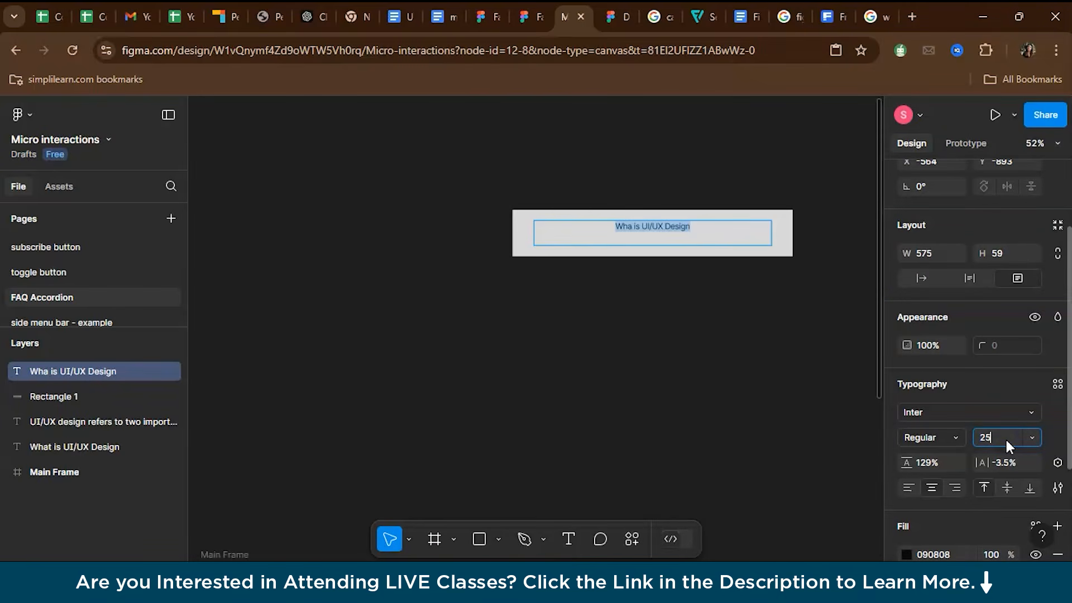
key("Return")
Align the question text vertically to the middle of its box and correct its wording to "What is UI/UX Design".
left_click(1009, 488)
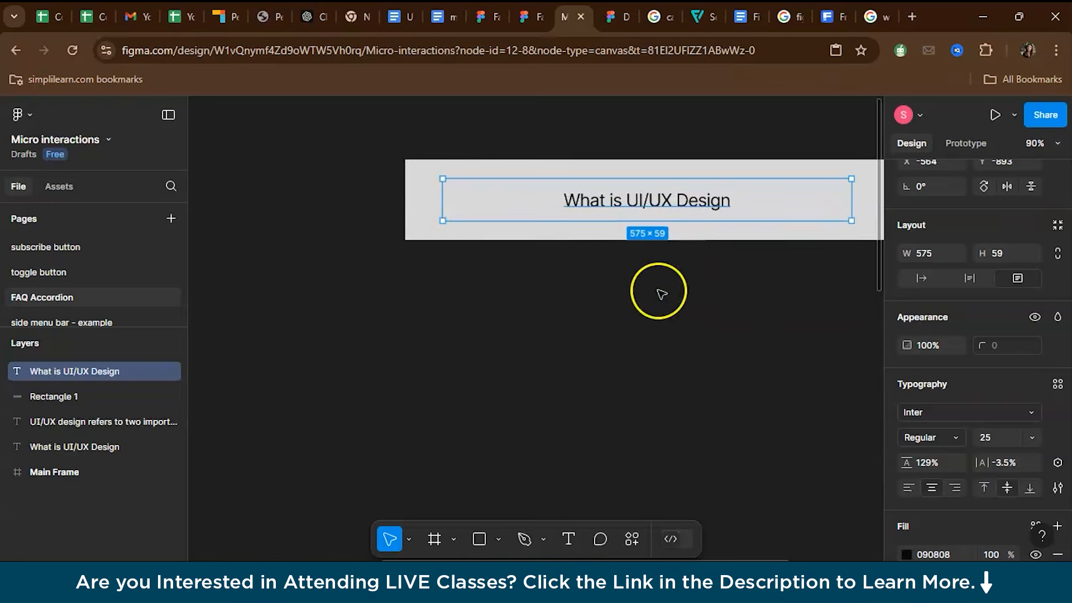
left_click(646, 346)
scroll(647, 347, "right", 1)
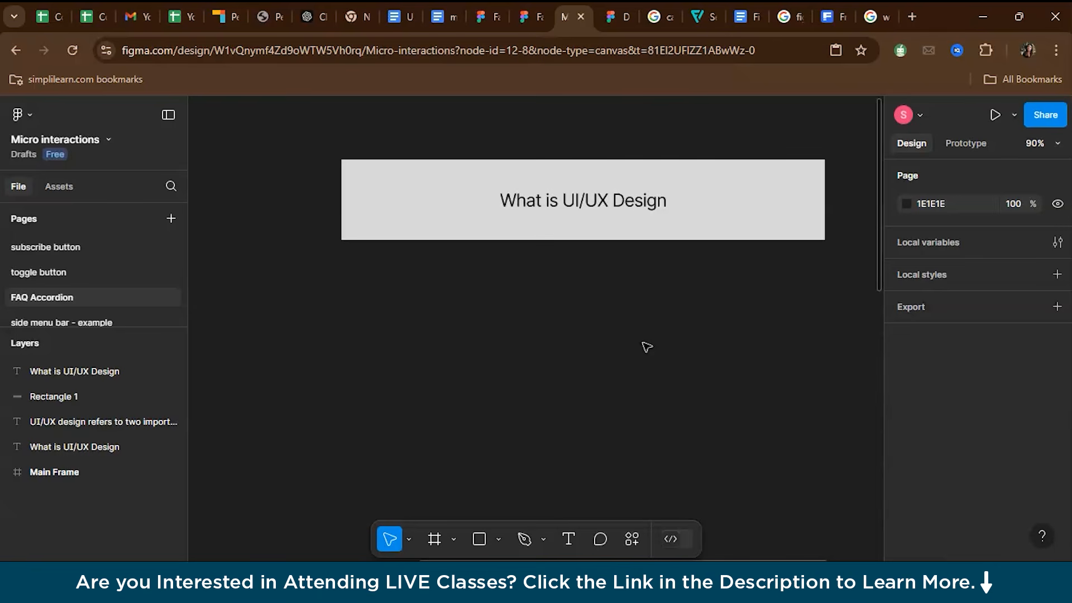
Wrap the "What is UI/UX Design" text and its grey rectangle in a frame and rename the frame "Question".
left_click(587, 212)
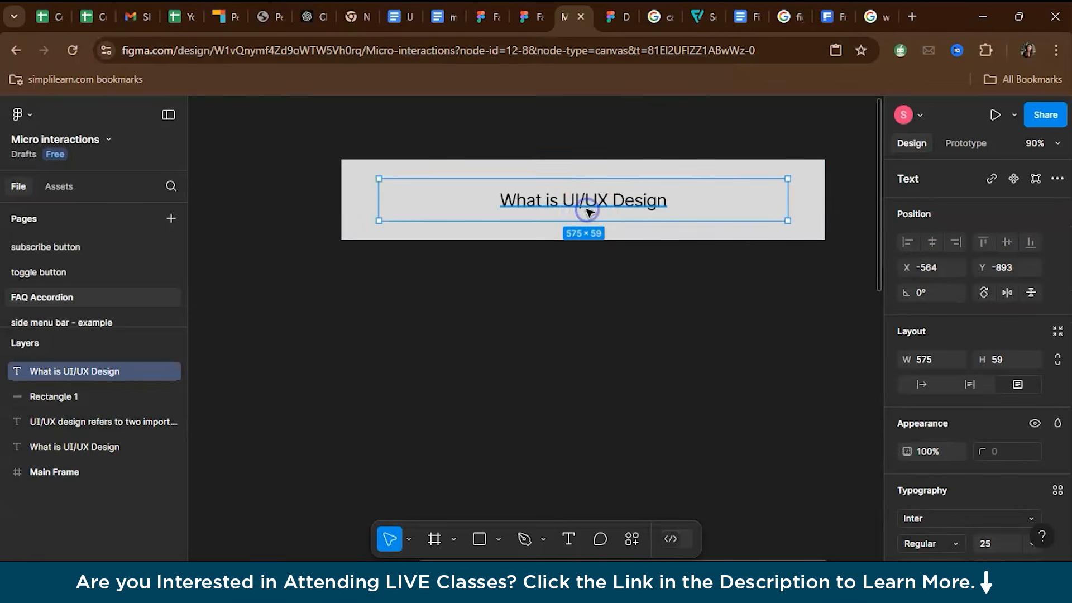
left_click(807, 181, "shift")
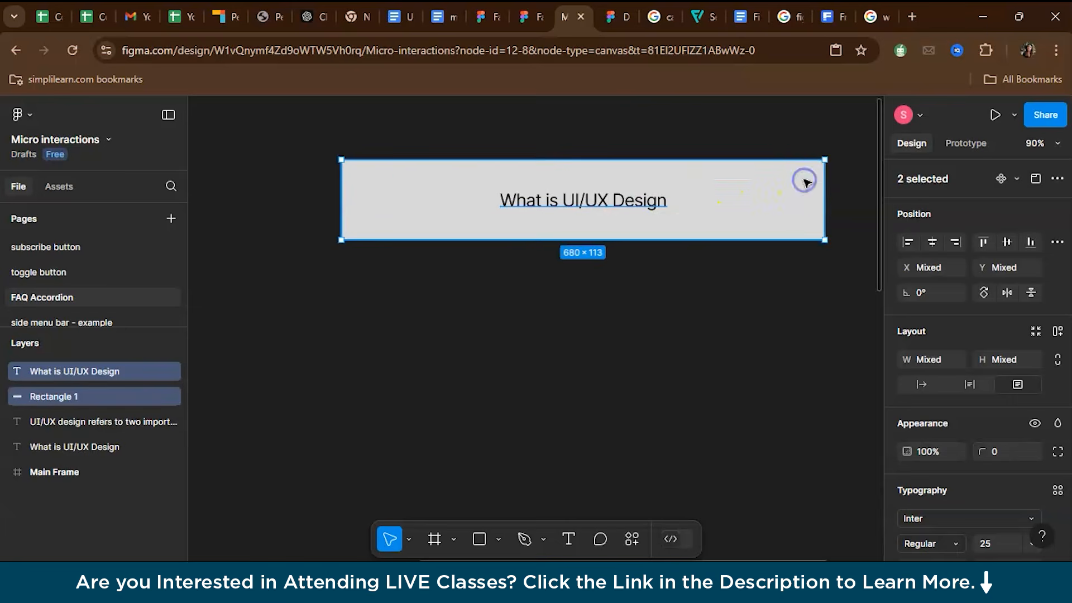
left_click(626, 542)
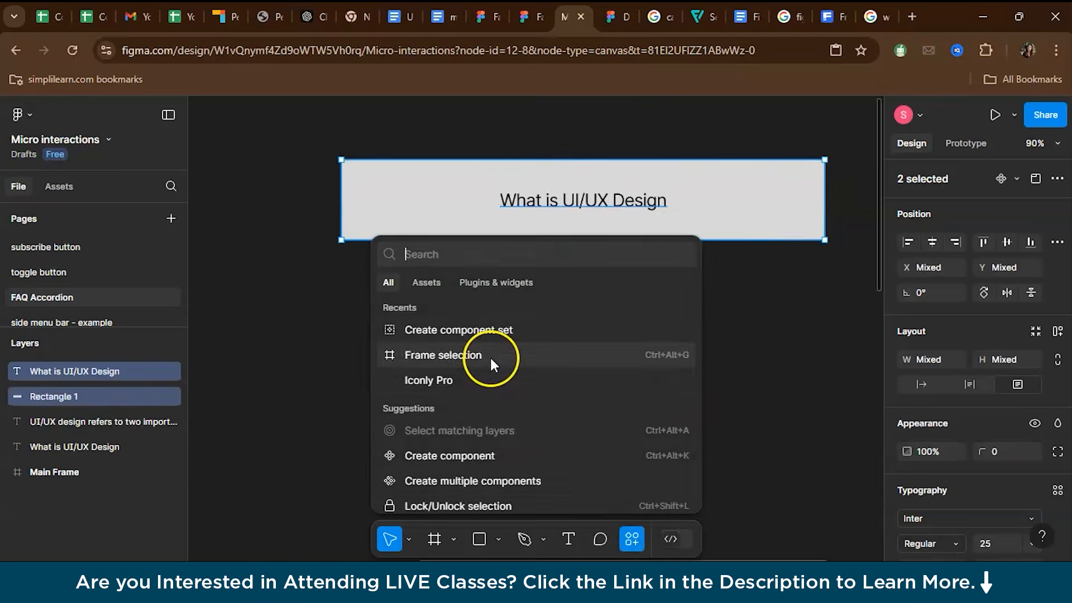
left_click(491, 360)
double_click(365, 149)
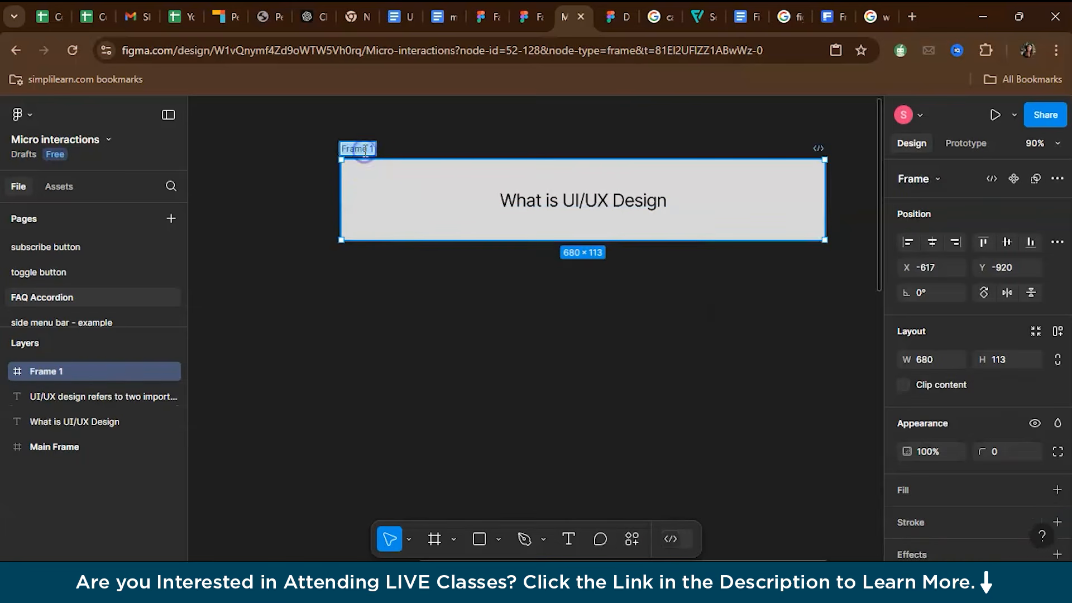
type("Questio")
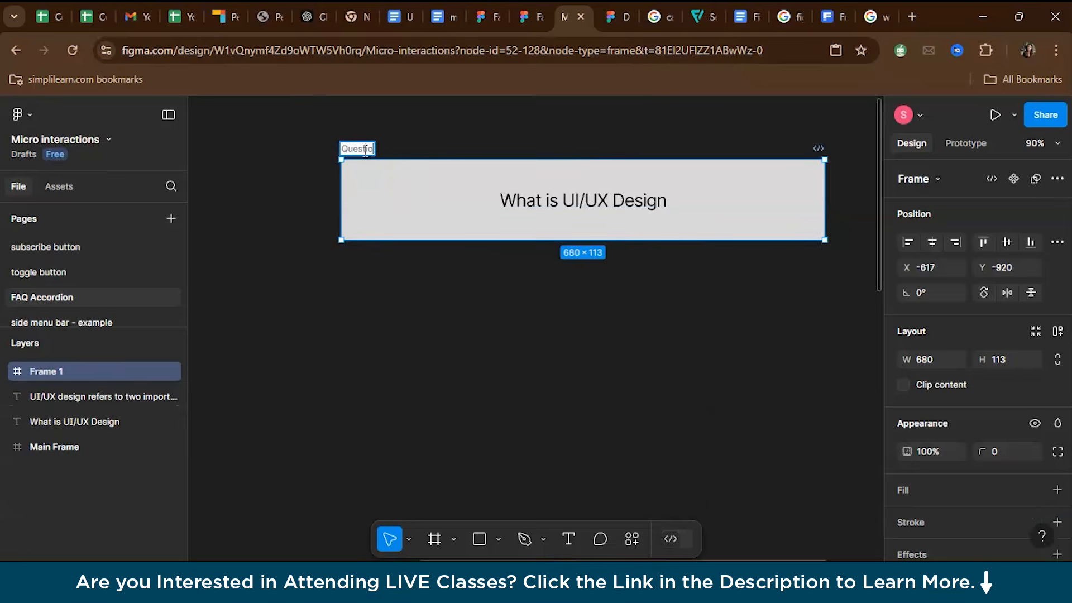
type("n")
left_click(374, 302)
left_click(363, 291)
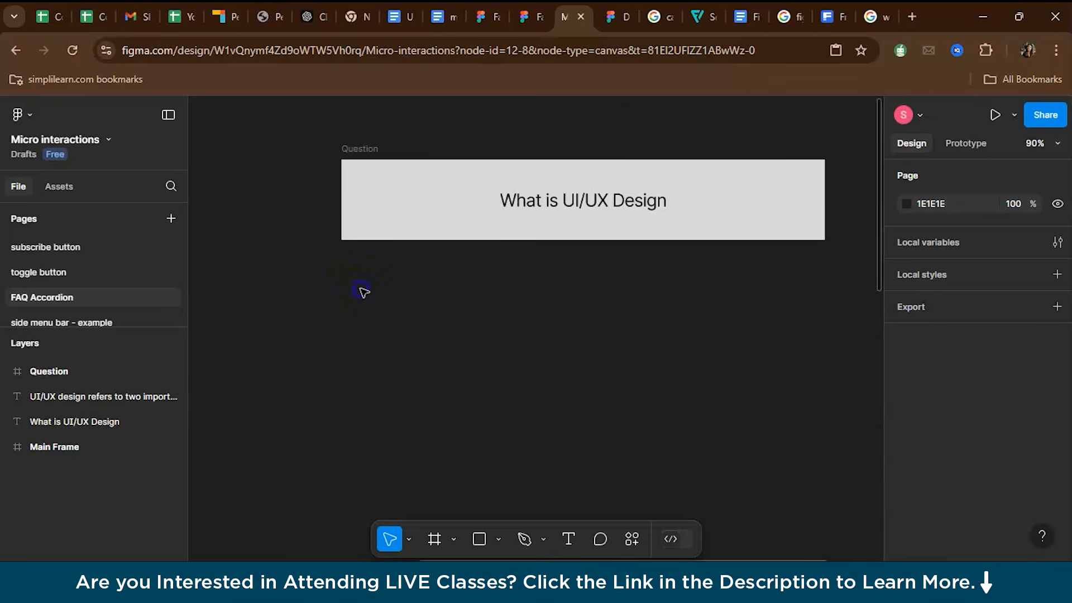
key("t")
left_click(361, 149)
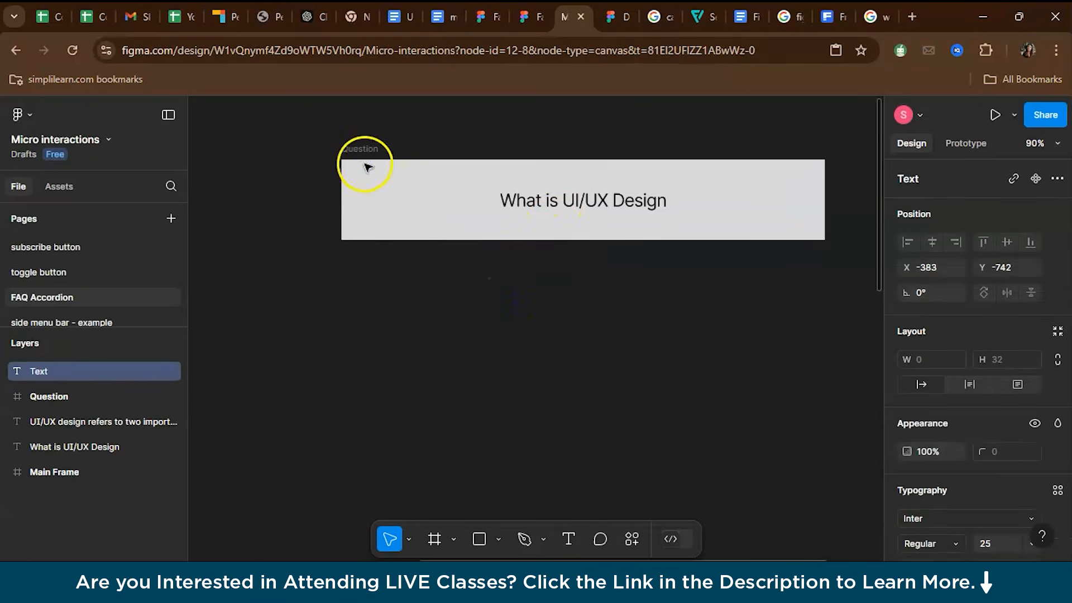
left_click(351, 170)
Shift the Question frame slightly and draw a grey rectangle about 673 × 289 below it.
mouse_move(355, 151)
left_mouse_down()
mouse_move(331, 158)
mouse_move(341, 156)
left_mouse_up()
left_click(393, 294)
key("r")
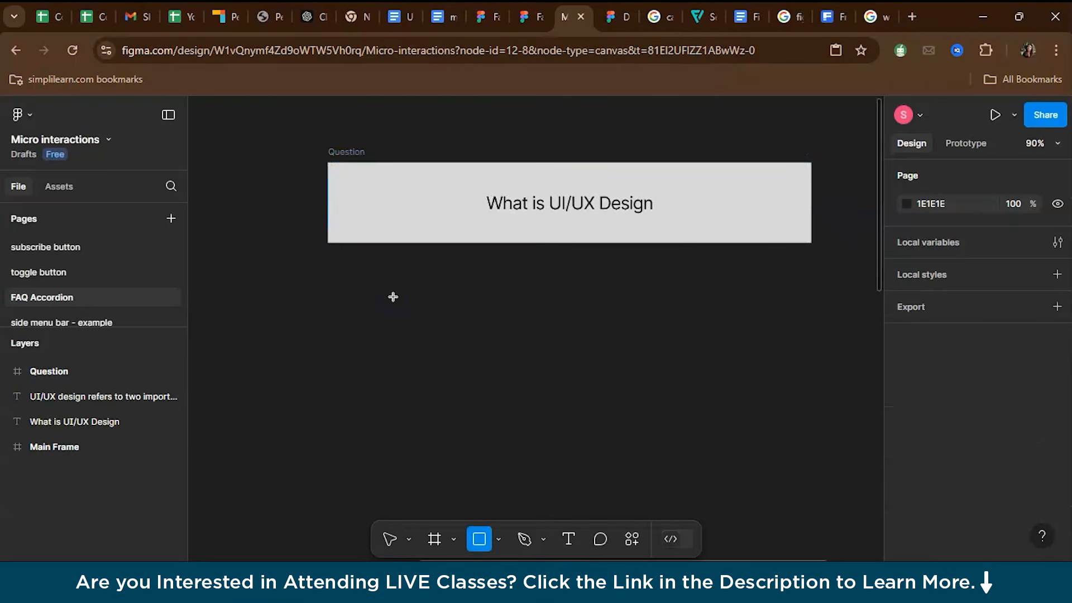
mouse_move(328, 265)
left_mouse_down()
mouse_move(809, 383)
mouse_move(812, 405)
mouse_move(855, 430)
mouse_move(789, 438)
mouse_move(787, 470)
left_mouse_up()
Duplicate the question text, bring the copy to the front, and place the new rectangle behind it as its heading background.
left_click(483, 205)
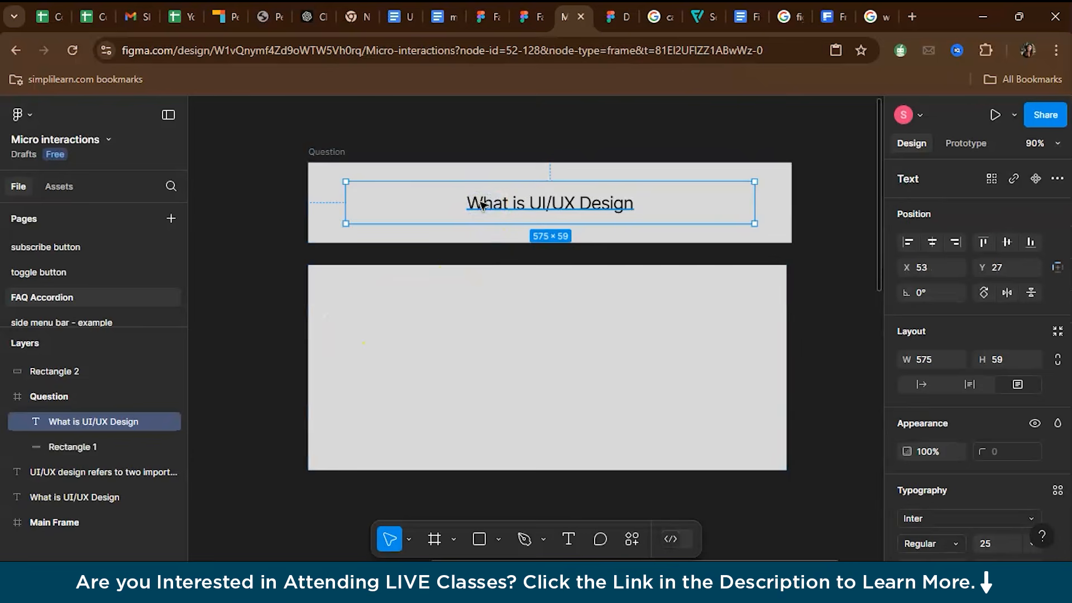
left_click(486, 296)
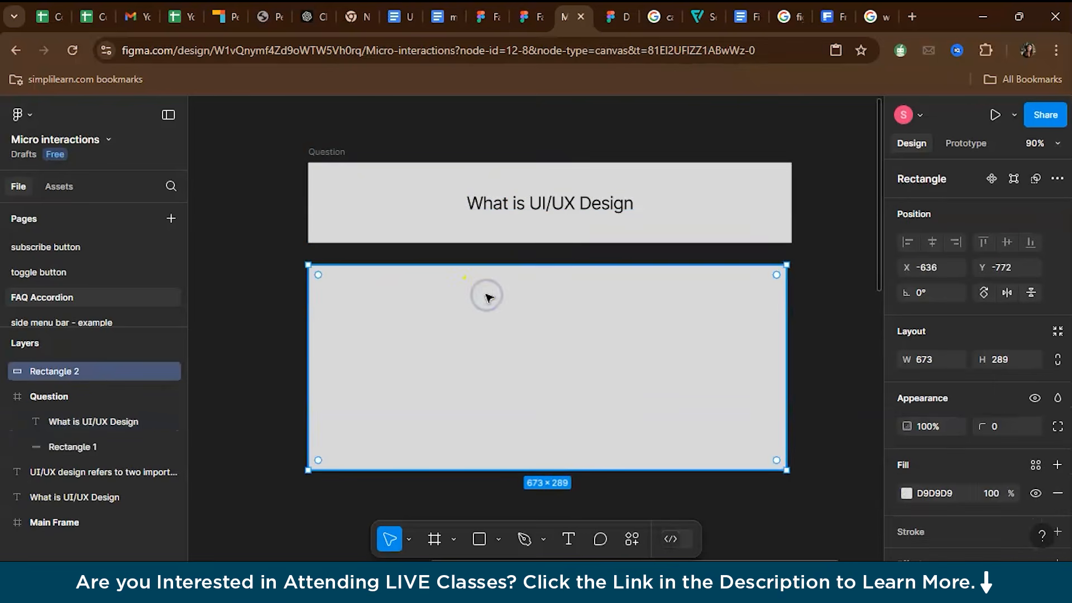
key("ctrl+v")
left_click_drag(537, 192, 536, 405)
left_click(534, 300)
left_click(525, 306)
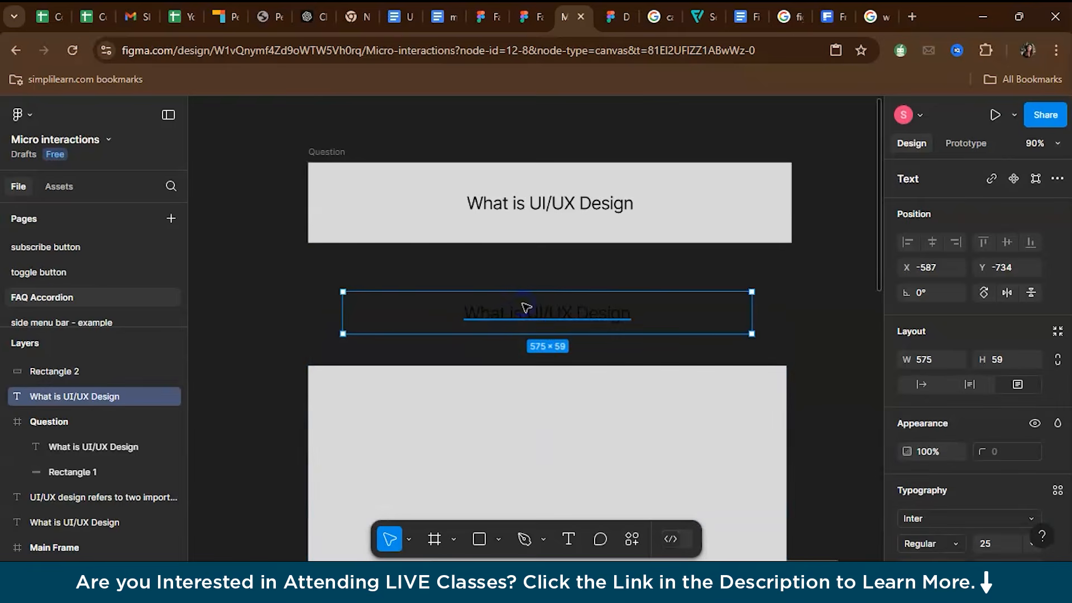
right_click(526, 308)
left_click(607, 272)
left_click_drag(596, 417, 596, 322)
Move the white "UI/UX design refers to two important aspects" paragraph onto the lower rectangle, beneath its heading.
scroll(292, 345, "down", 2)
left_click(292, 345)
scroll(291, 344, "down", 1)
scroll(292, 345, "up", 1)
scroll(291, 344, "down", 10)
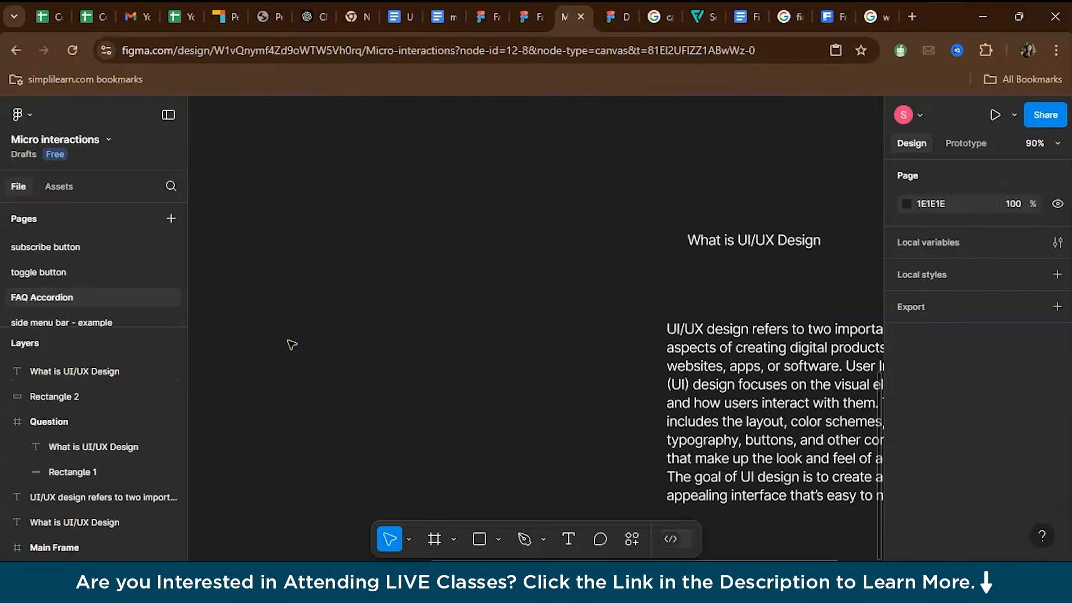
scroll(292, 344, "down", 2)
left_click(624, 377)
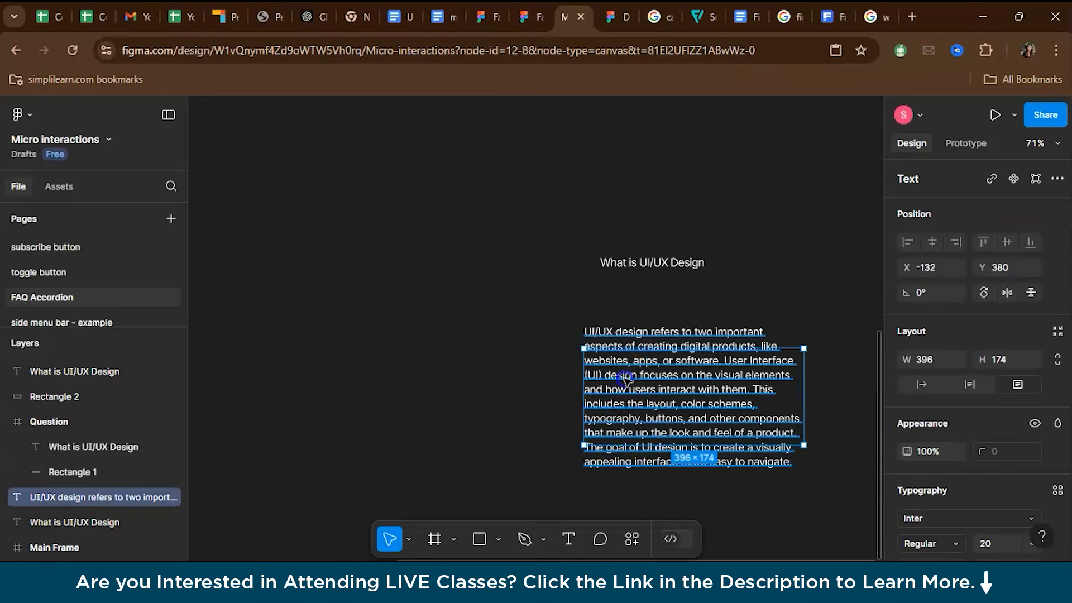
left_click_drag(606, 359, 445, 134)
scroll(554, 286, "up", 3)
left_click_drag(546, 414, 510, 172)
scroll(573, 274, "up", 2)
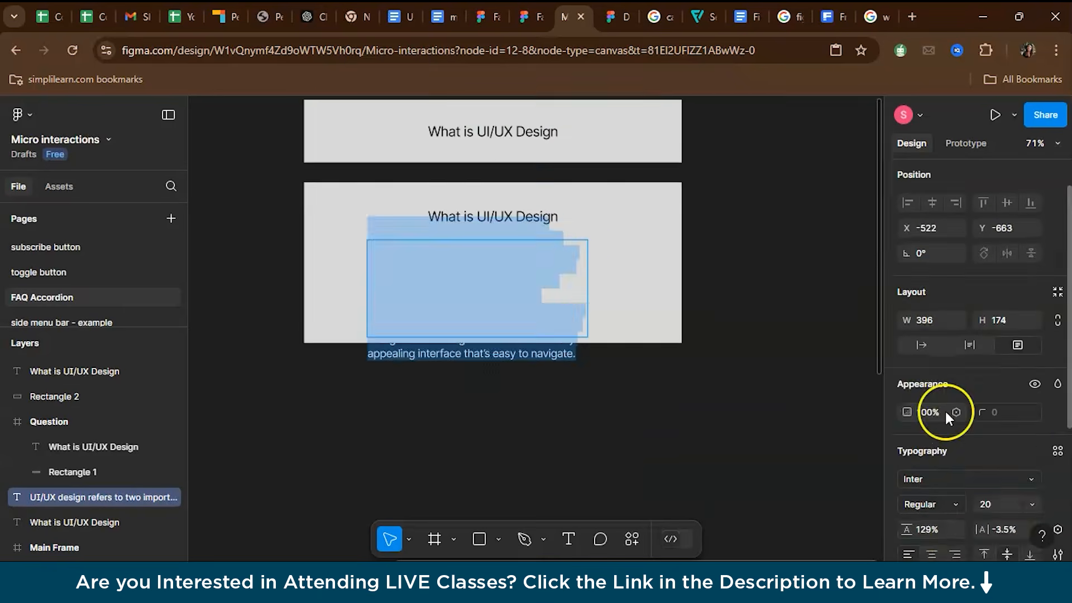
Change the answer paragraph's fill to the near-black 121111 and widen its text box to span the lower rectangle.
scroll(946, 418, "down", 4)
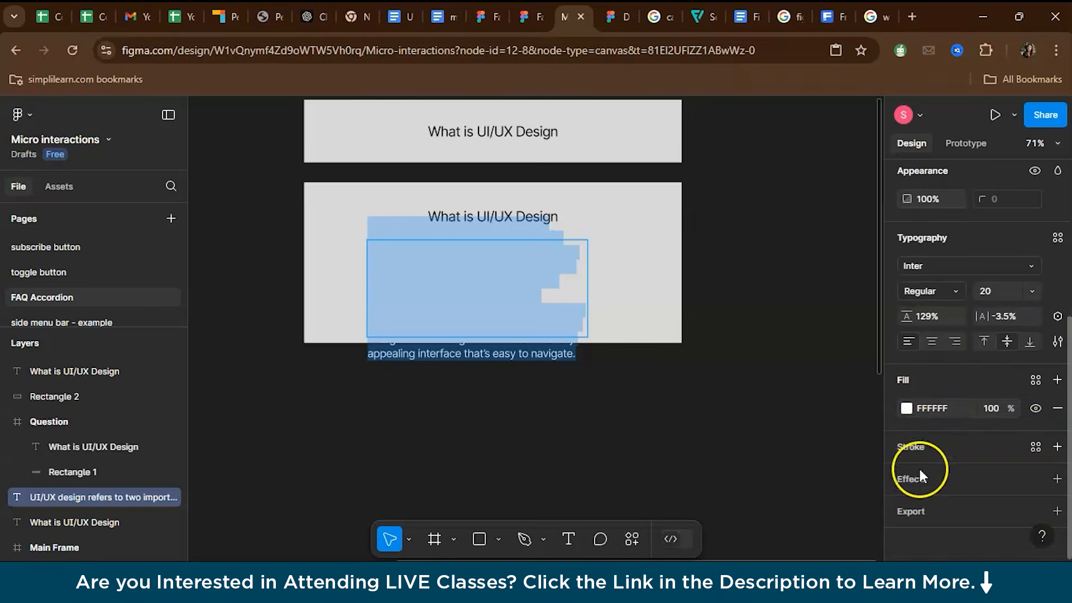
left_click(905, 409)
left_click(703, 350)
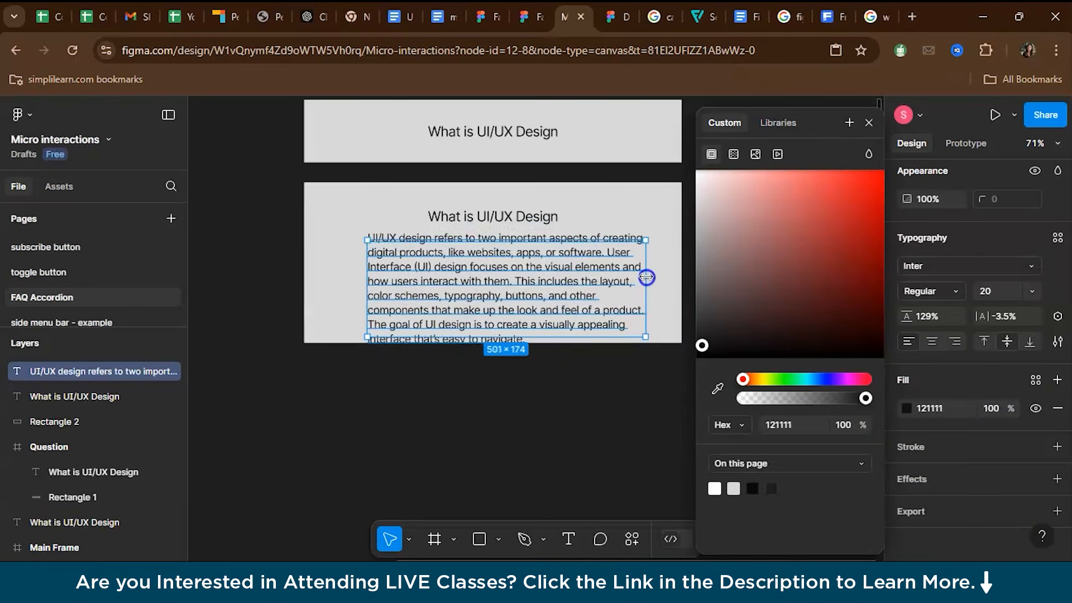
left_click_drag(646, 278, 663, 276)
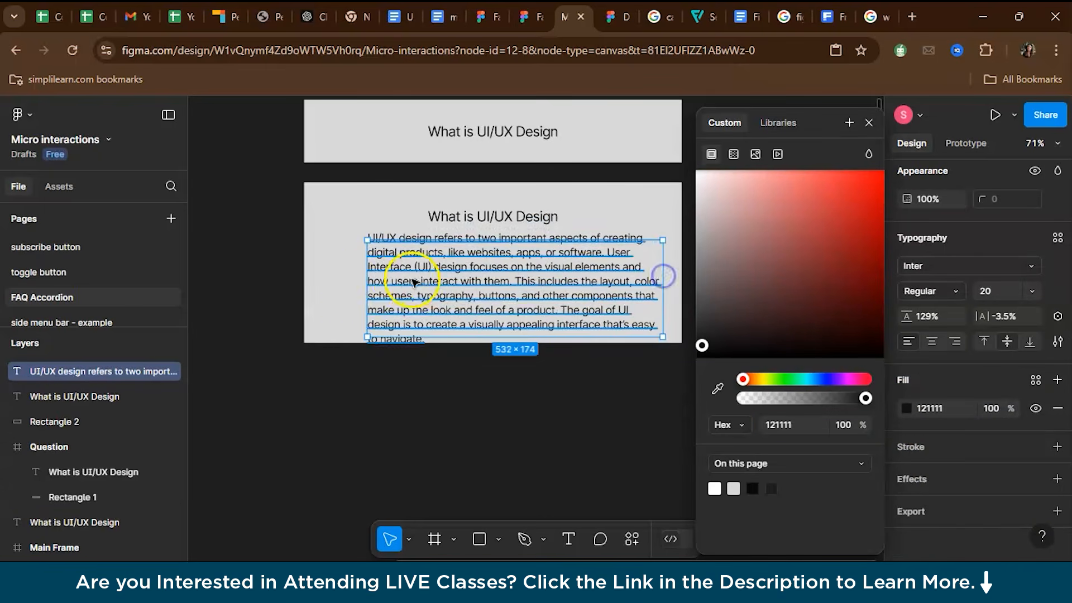
left_click_drag(366, 280, 334, 276)
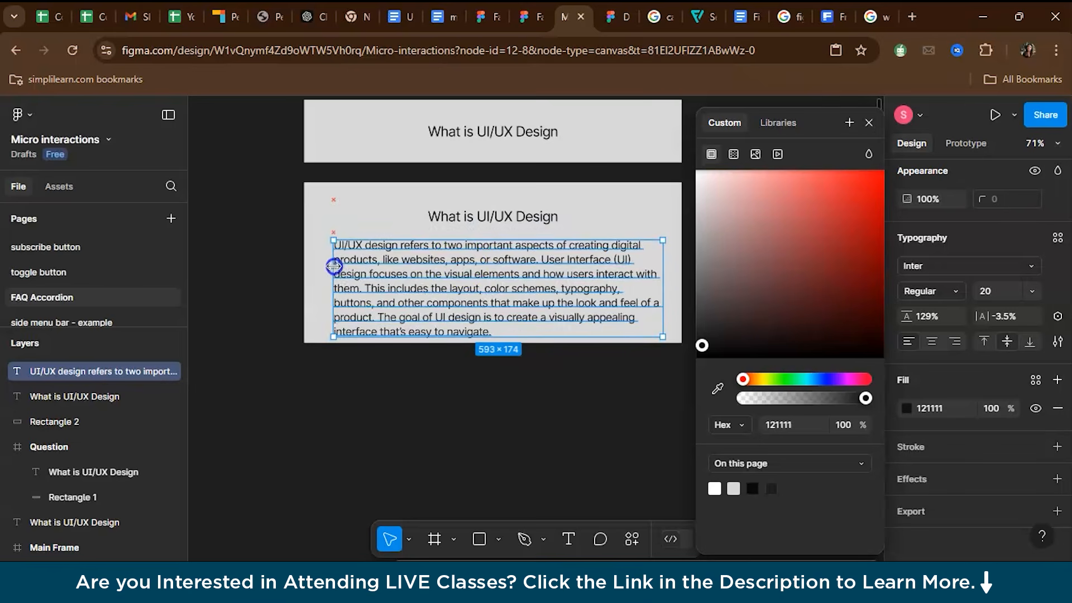
left_click_drag(661, 263, 646, 256)
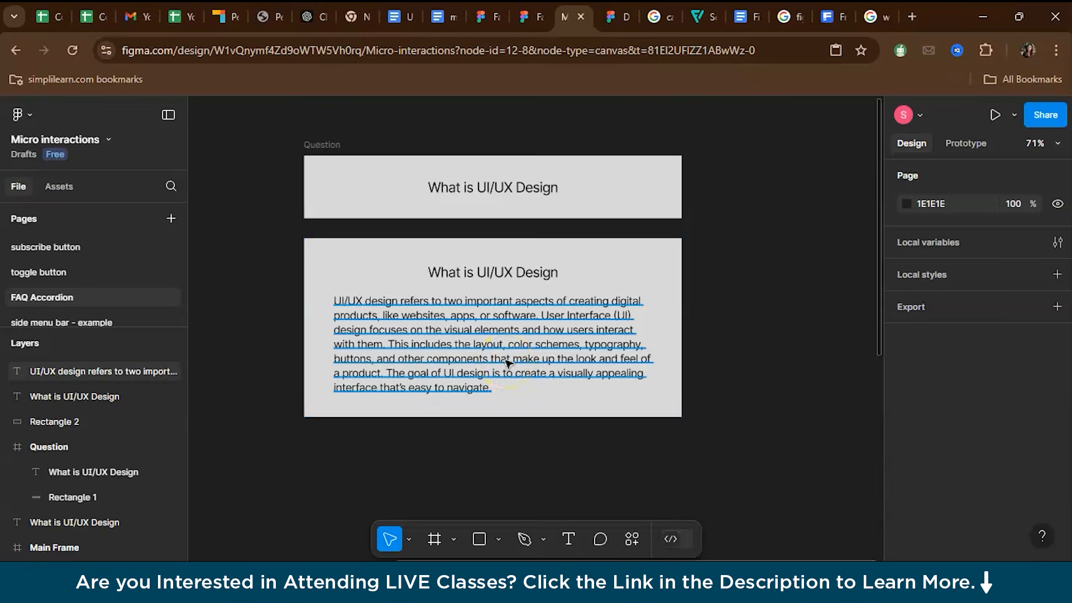
Wrap the lower rectangle, its heading and the answer paragraph in a frame and rename the frame "Answer".
left_click(324, 241)
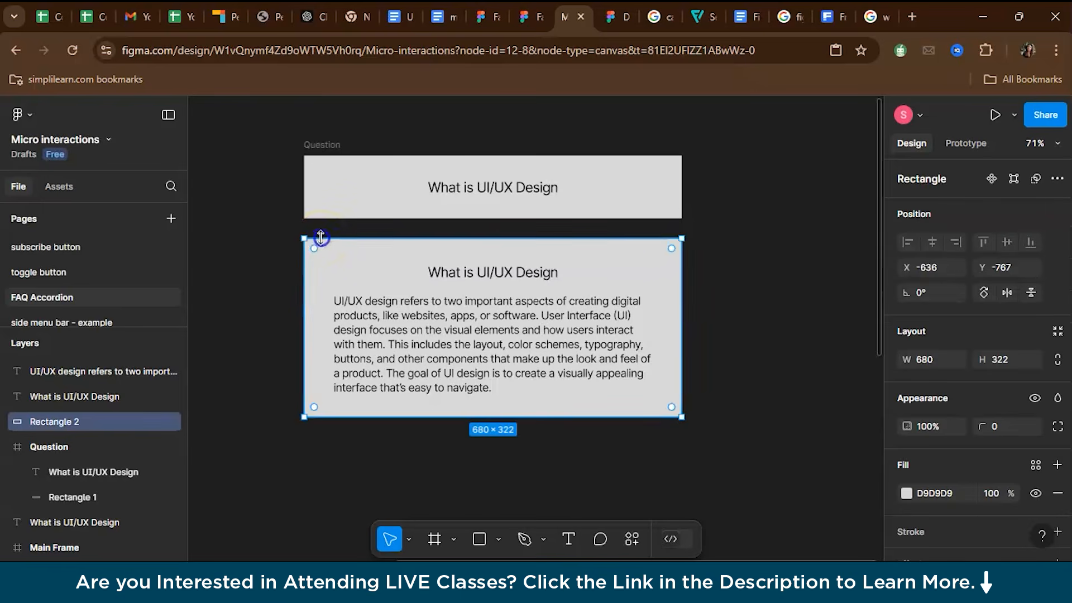
left_click(462, 273, "shift")
left_click(458, 345, "shift")
key("ctrl+alt+g")
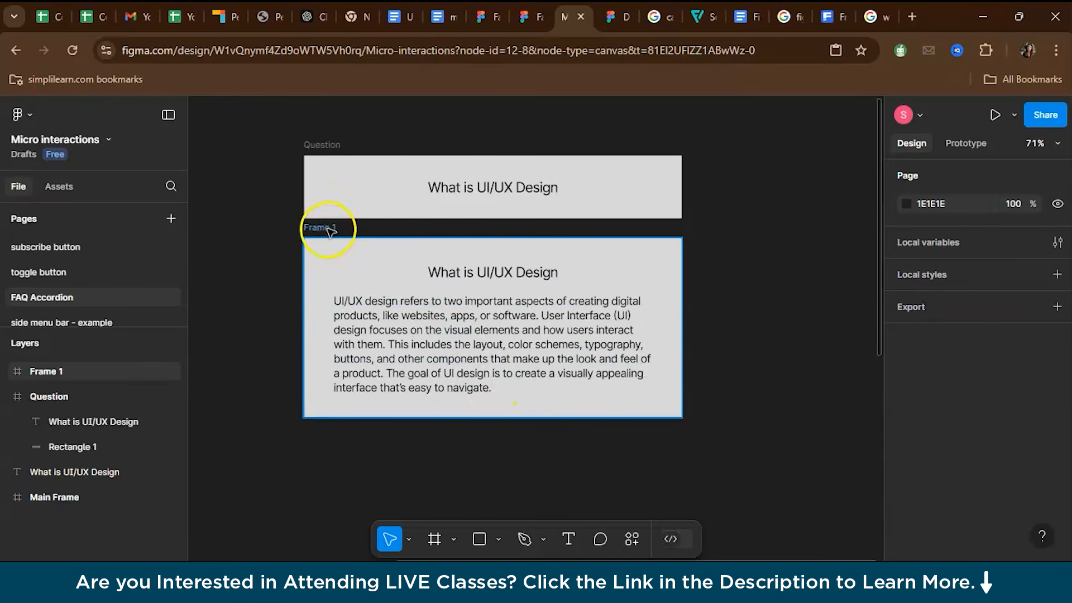
double_click(327, 227)
type("Answer")
left_click(747, 271)
Combine the Question and Answer frames into a component set and rename it "FAQ".
left_click_drag(262, 109, 714, 518)
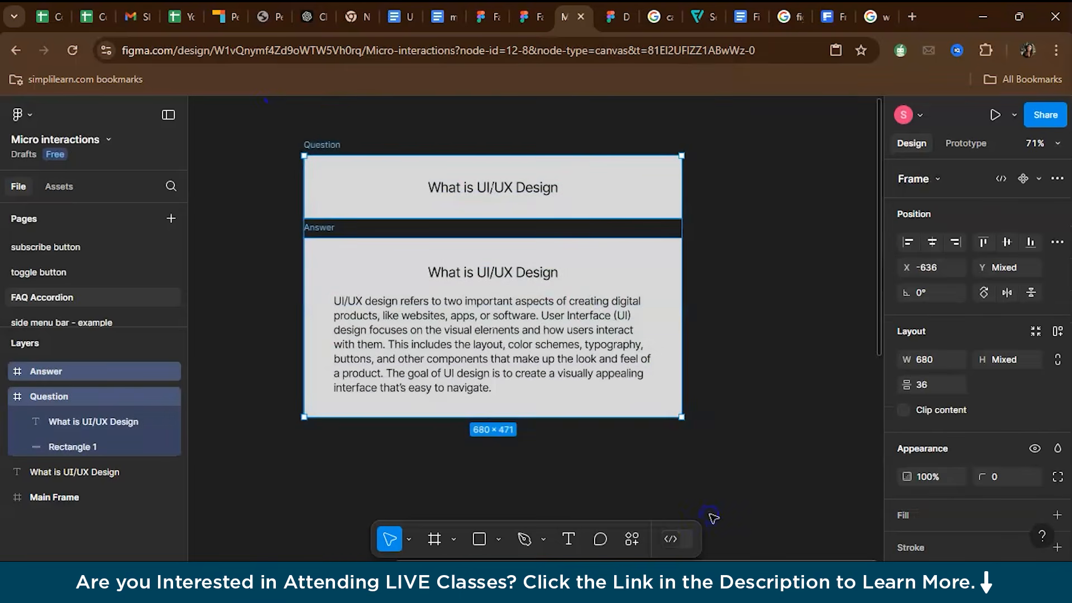
left_click(632, 538)
left_click(444, 350)
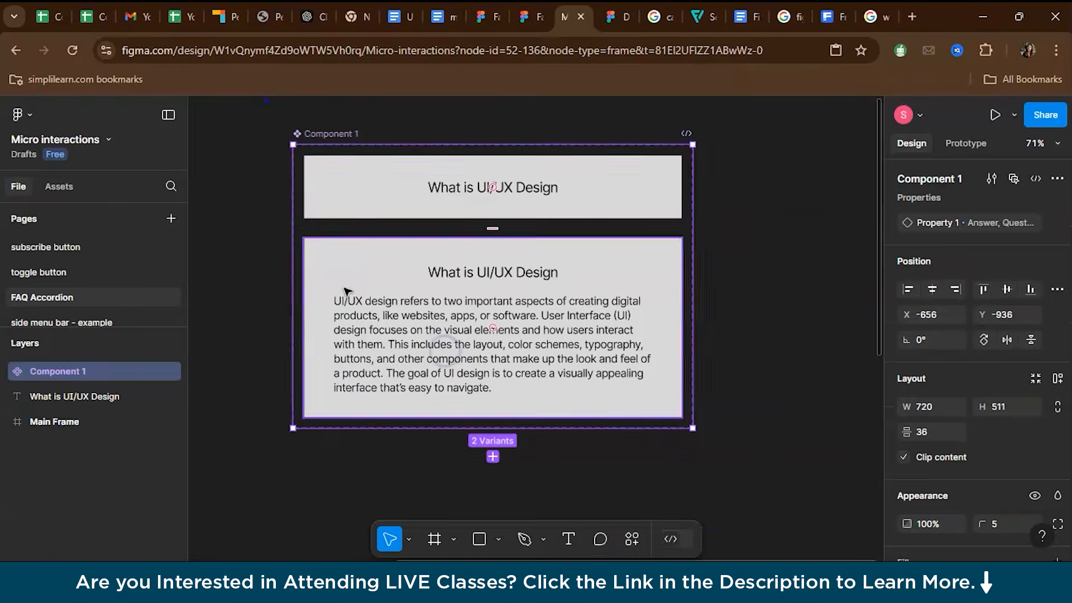
double_click(327, 134)
type("FAQ")
left_click(787, 250)
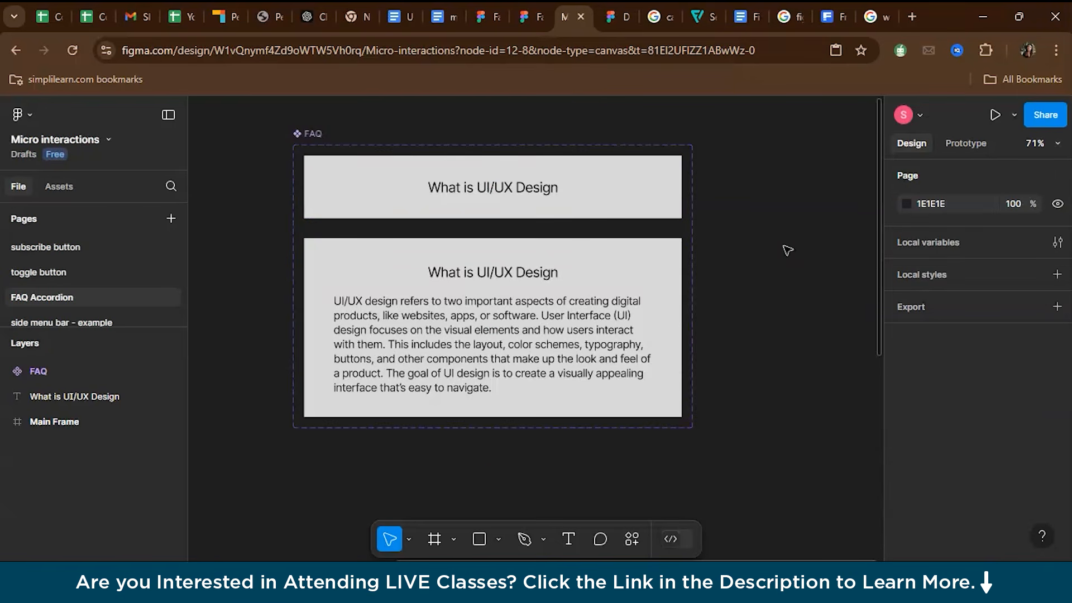
Connect the Question variant to Answer with an on-click Change to interaction using Smart animate and the Ease in and out curve.
left_click(960, 144)
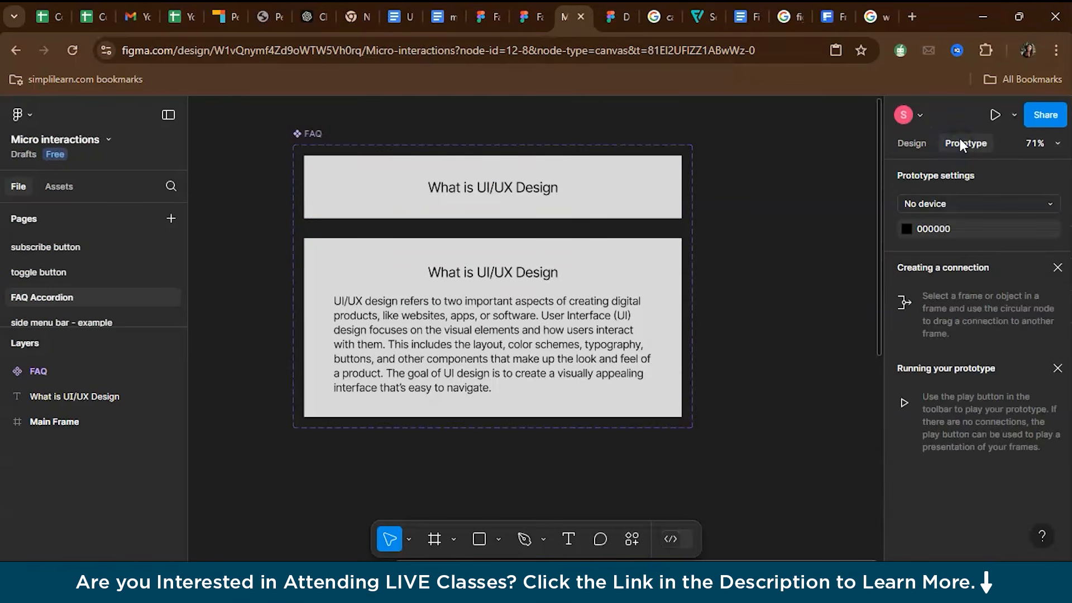
left_click_drag(493, 219, 510, 239)
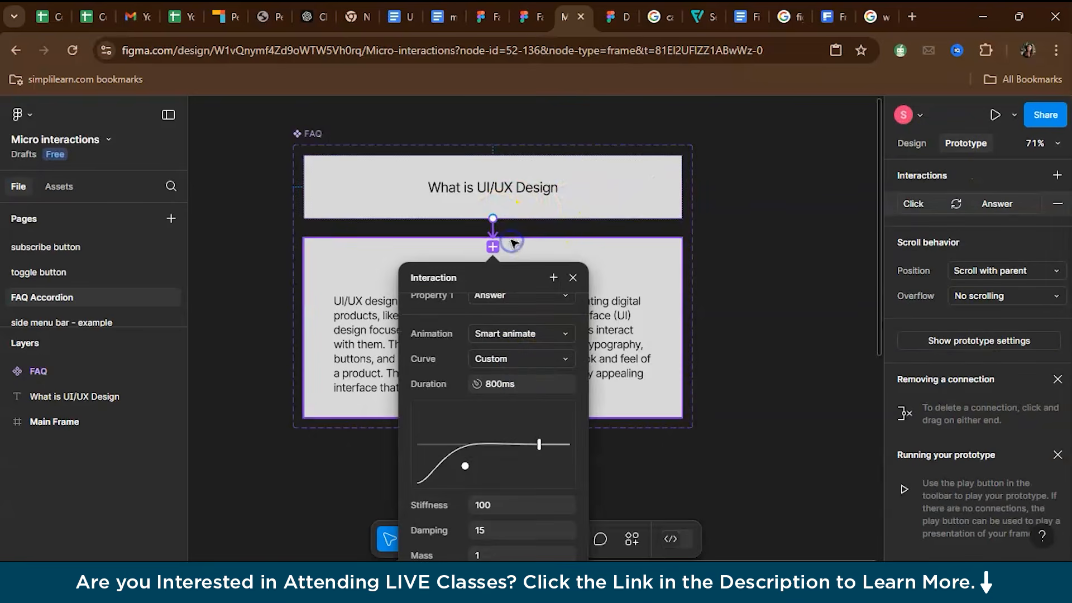
left_click(526, 366)
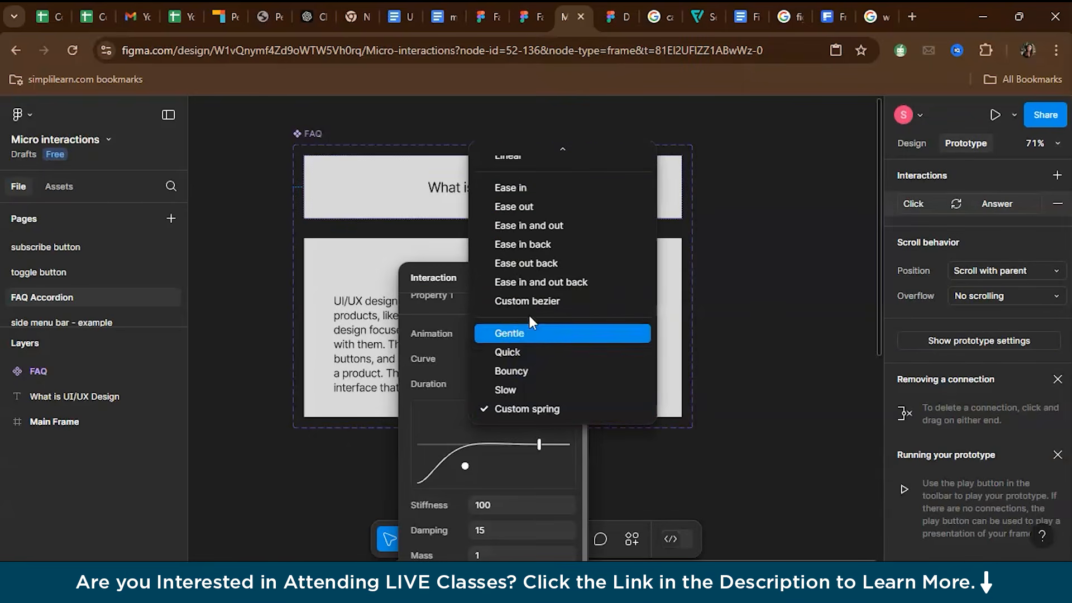
left_click(542, 226)
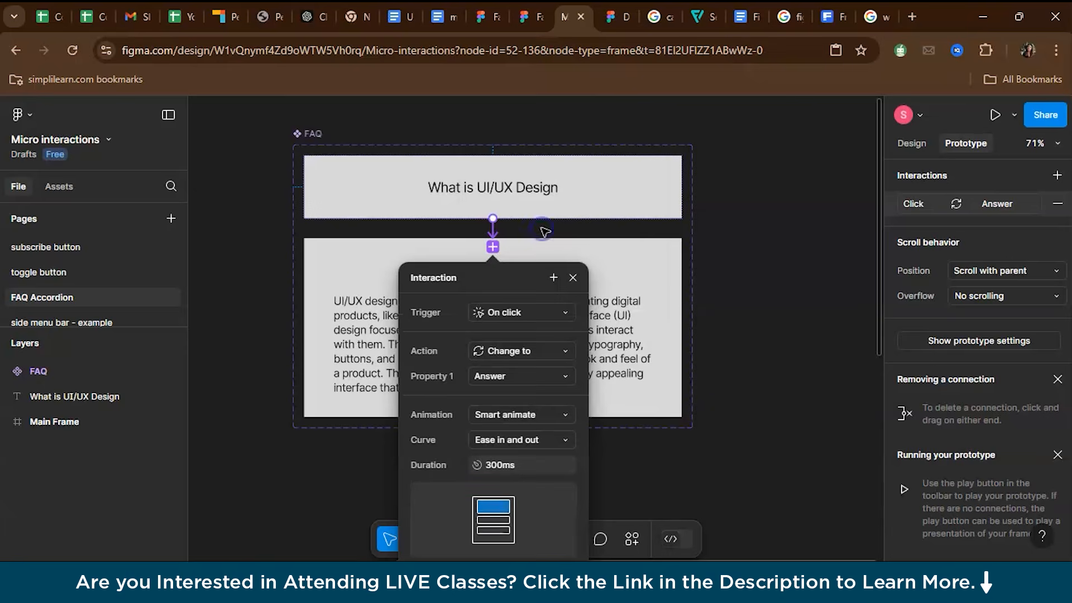
left_click(663, 513)
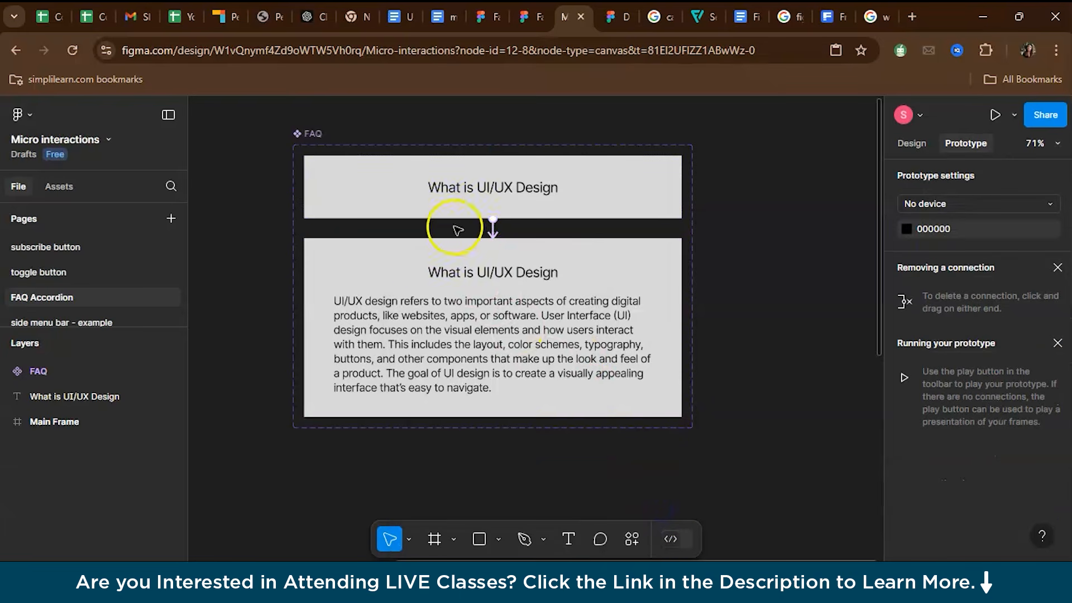
Connect the Answer variant back to Question with an on-click Change to interaction using Smart animate, Ease in and out.
left_click(504, 240)
left_click_drag(504, 240, 522, 208)
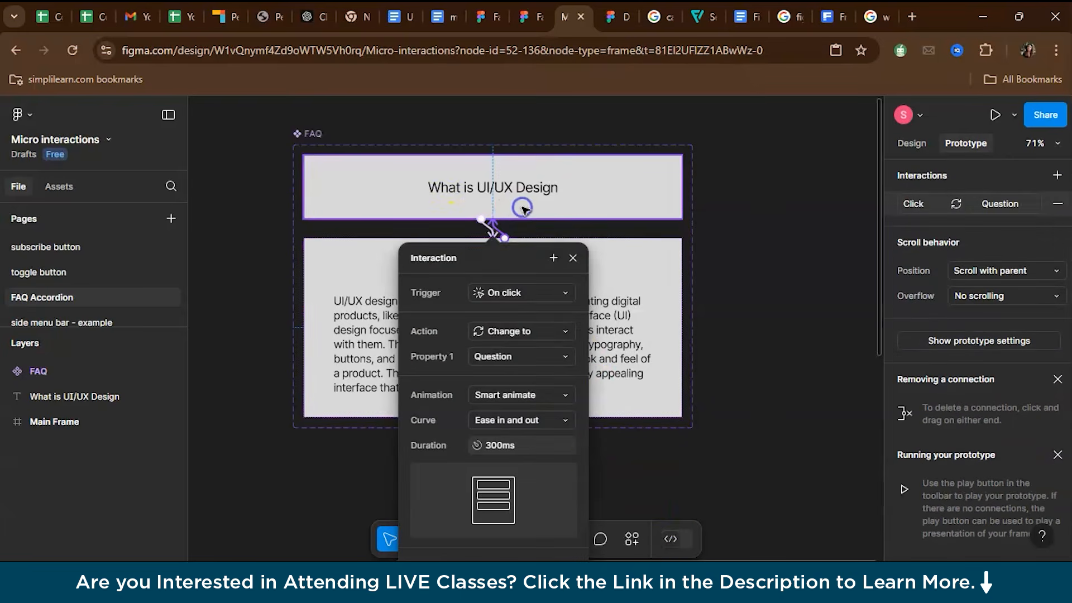
left_click(624, 477)
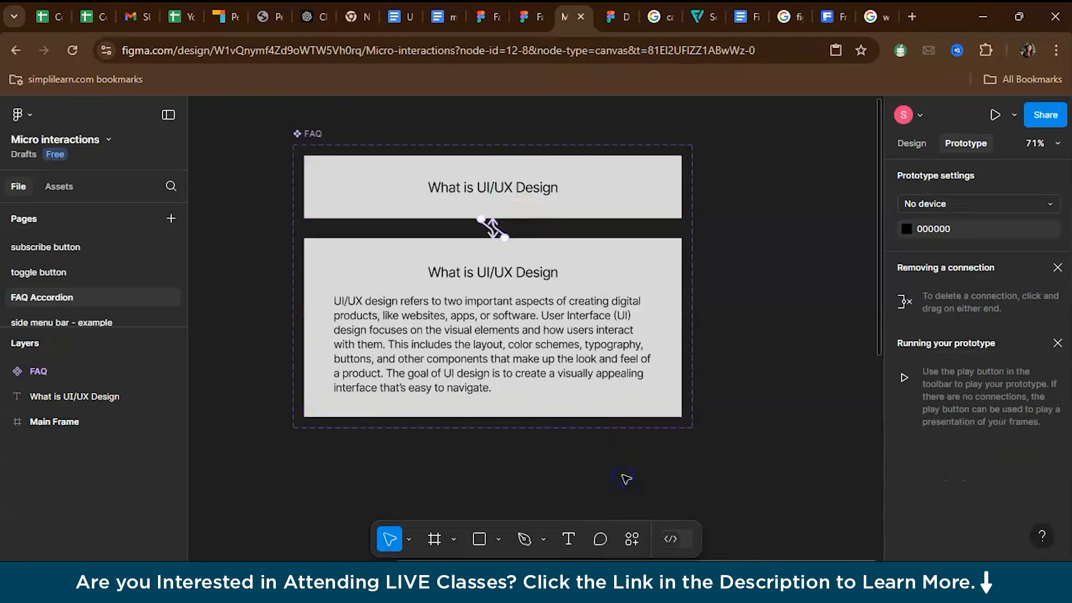
Copy the Question variant of the FAQ component and paste it as an instance into Main Frame.
scroll(626, 479, "down", 4)
scroll(627, 479, "down", 3)
scroll(626, 479, "left", 2)
scroll(627, 479, "up", 3)
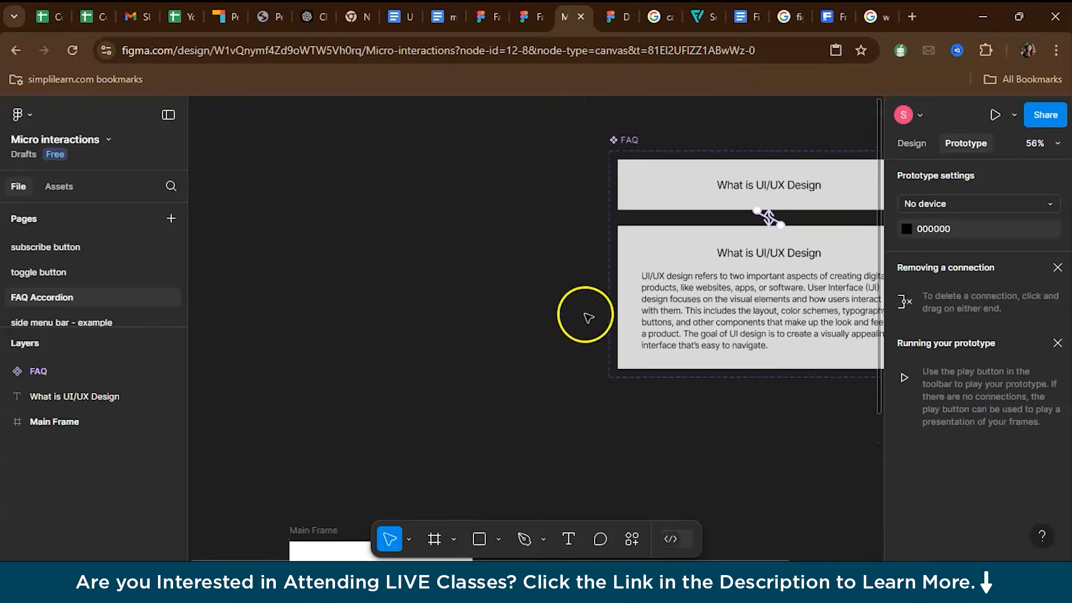
left_click(656, 177)
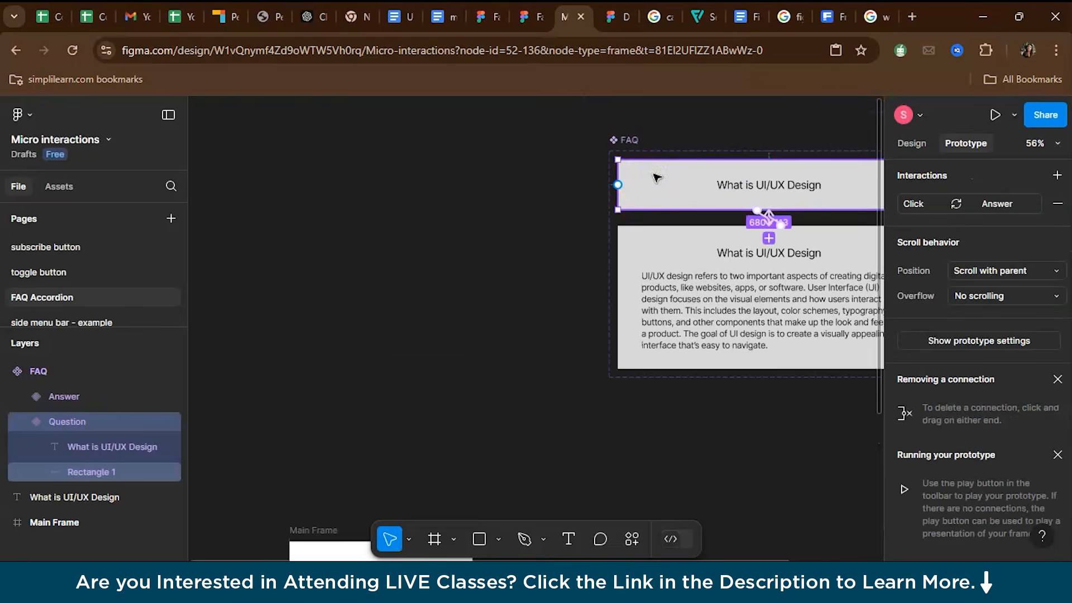
left_click(457, 329)
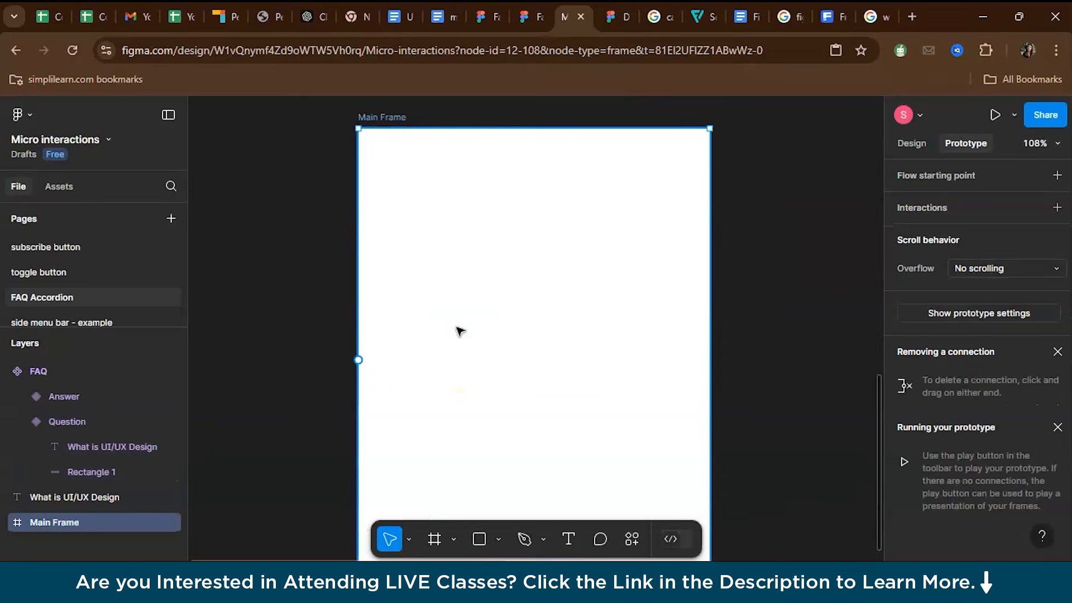
key("ctrl+v")
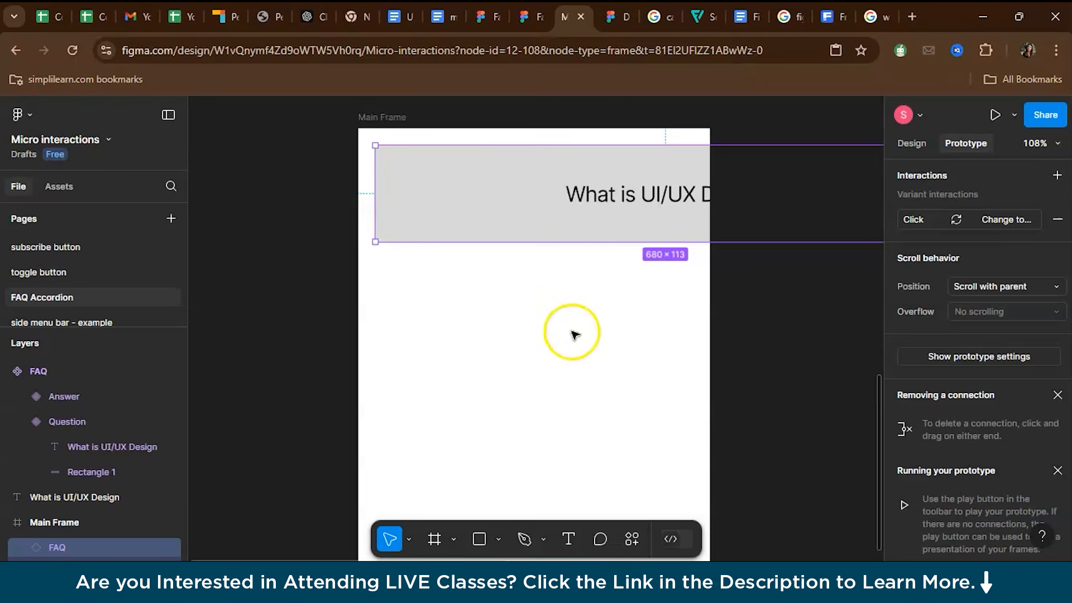
Widen Main Frame so that the whole FAQ instance fits inside it.
left_click(573, 333)
left_click_drag(720, 319, 816, 339)
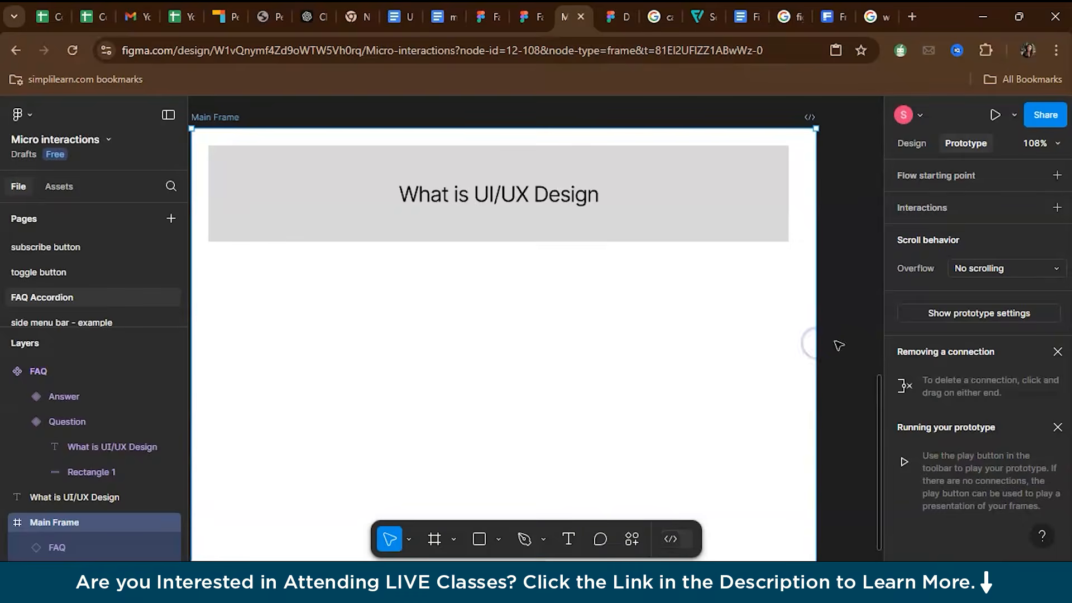
left_click(838, 346)
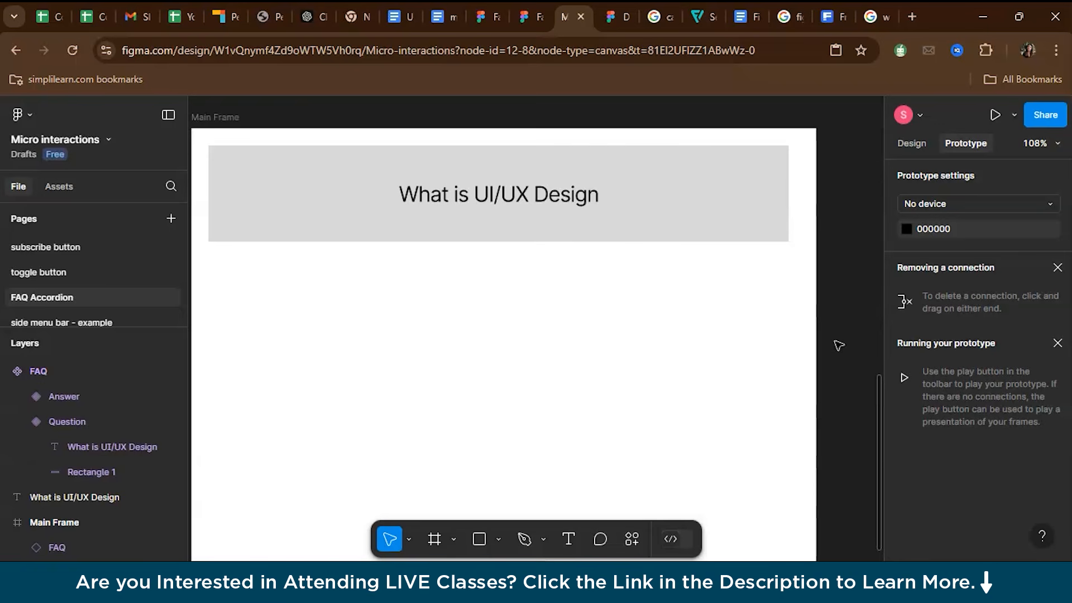
Preview the FAQ prototype, repeatedly expand and collapse the UI/UX Design question, and close the preview.
left_click(994, 116)
left_click(741, 206)
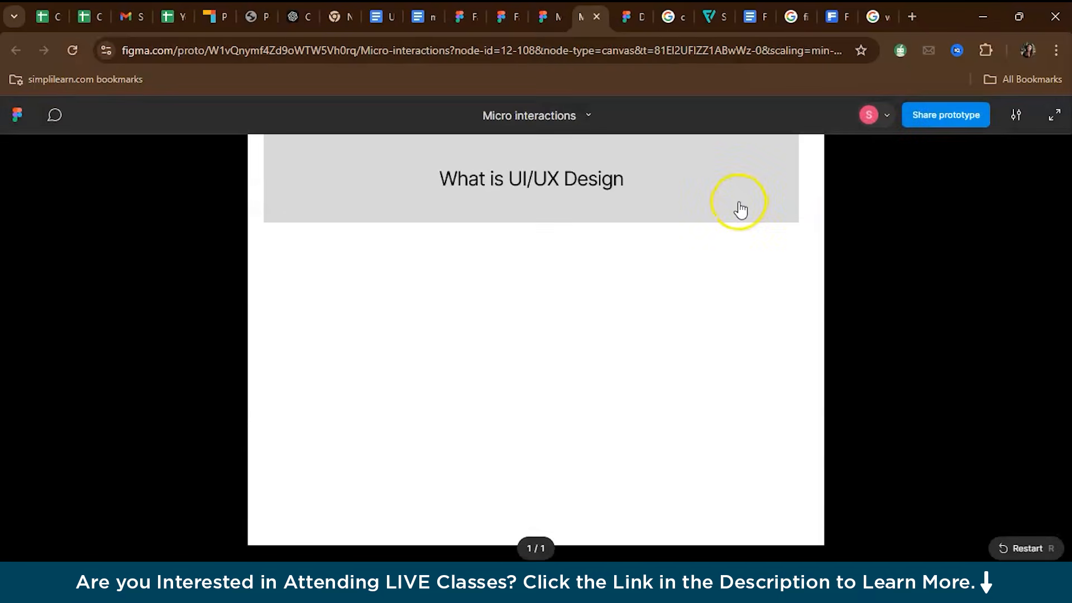
left_click(739, 202)
left_click(739, 203)
left_click(740, 203)
left_click(759, 211)
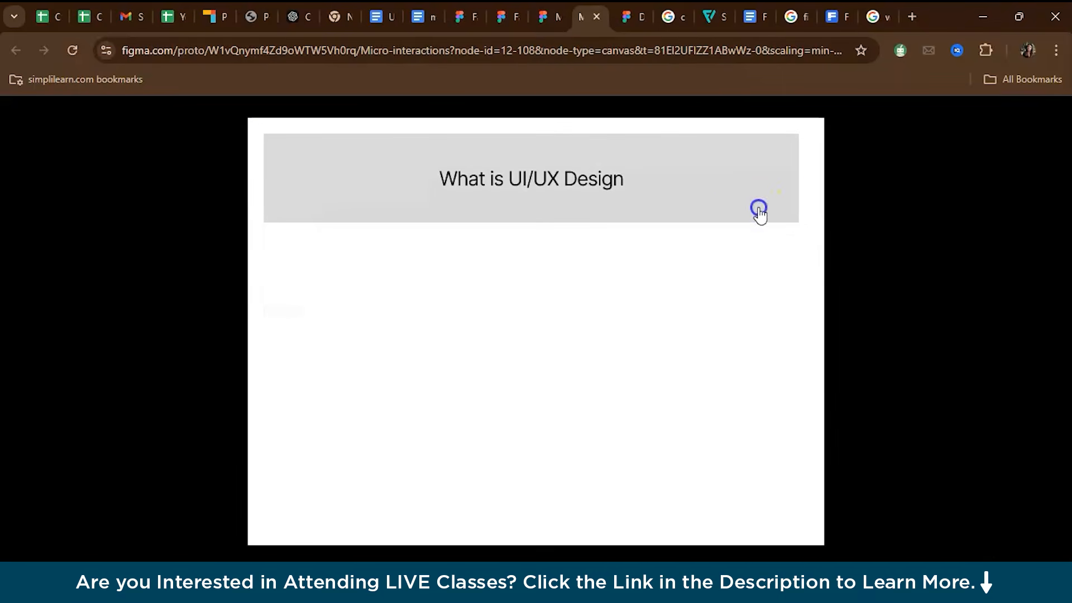
left_click(760, 215)
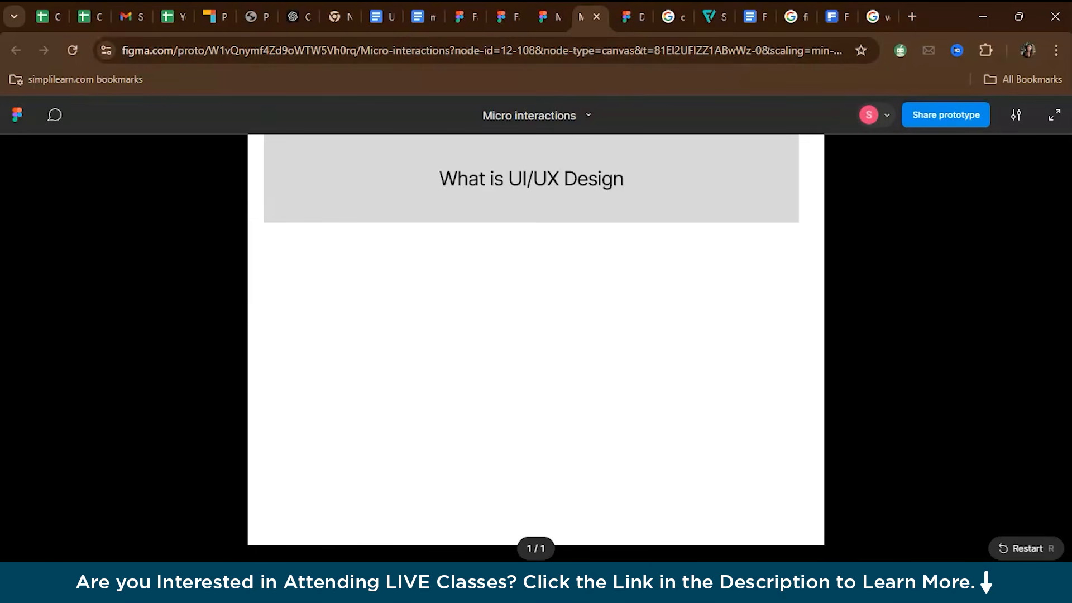
key("ctrl+w")
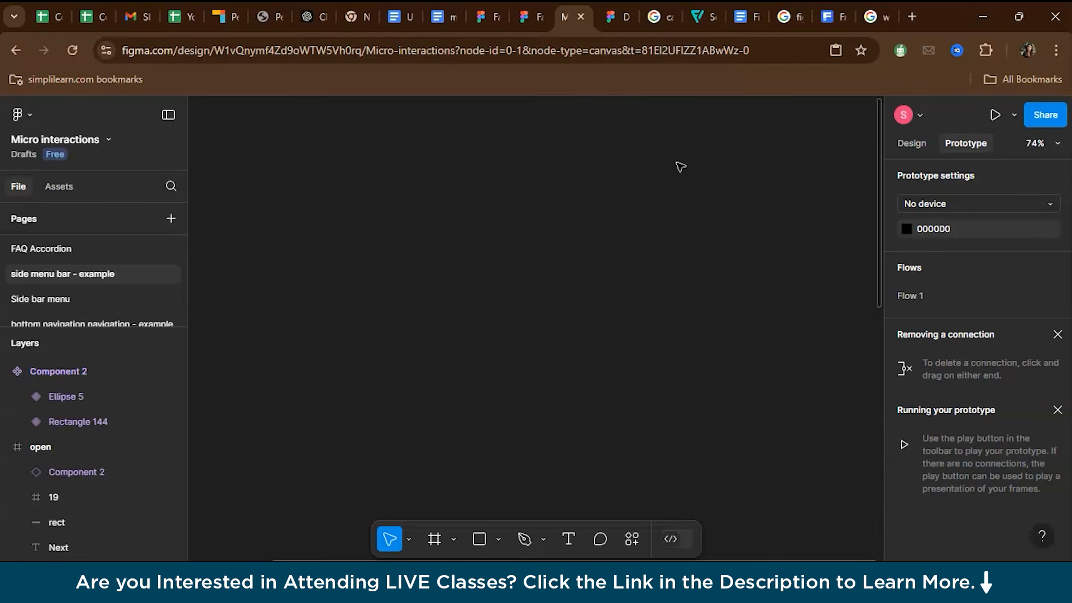
Preview the side menu bar - example prototype, slide its Shop screen open and closed, and close the preview.
left_click(994, 114)
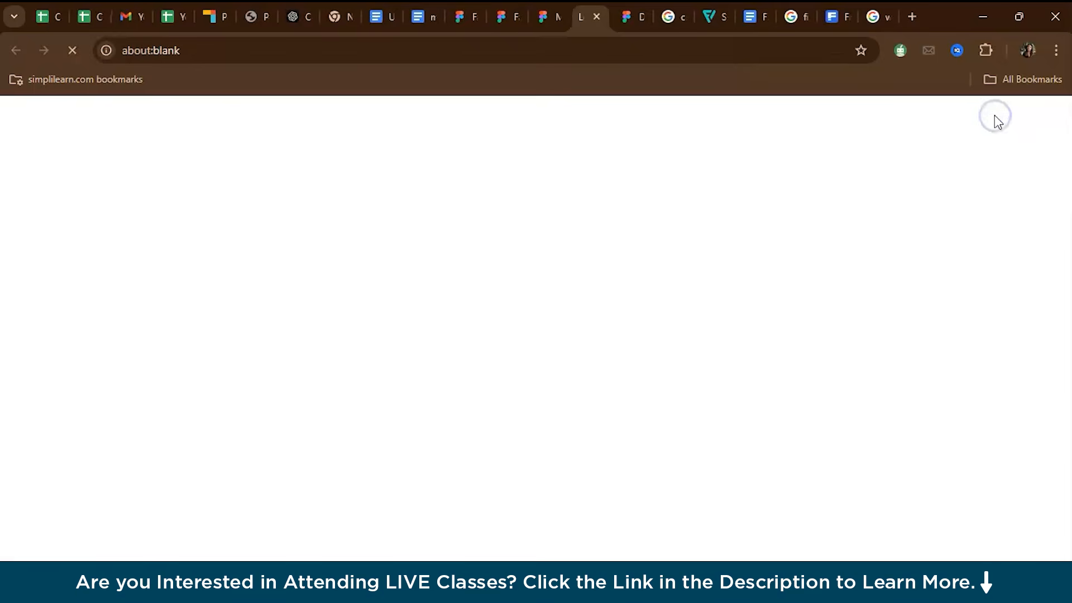
left_click(426, 151)
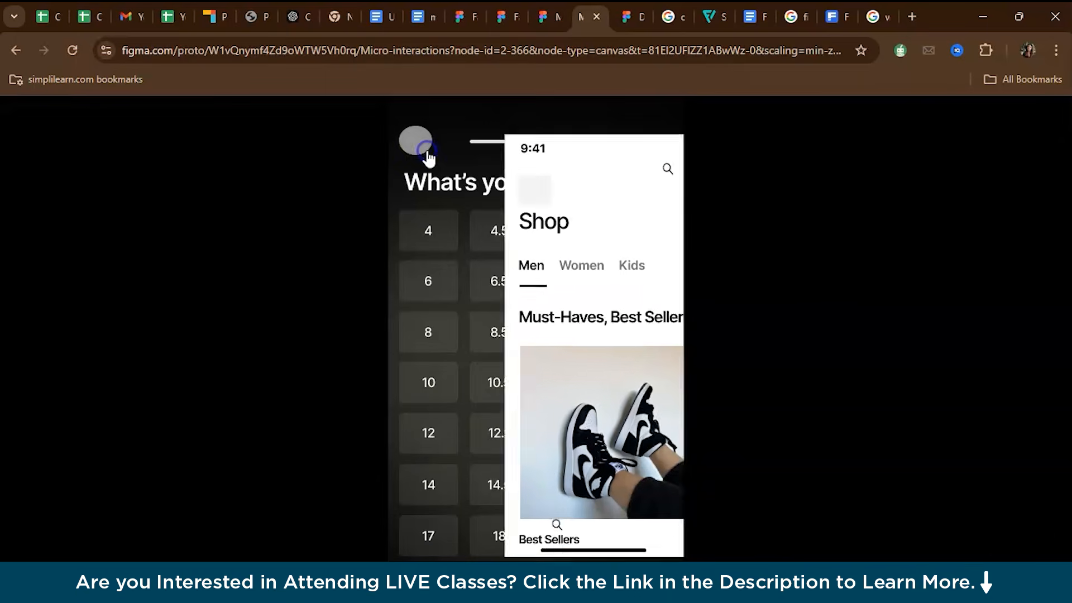
left_click(427, 152)
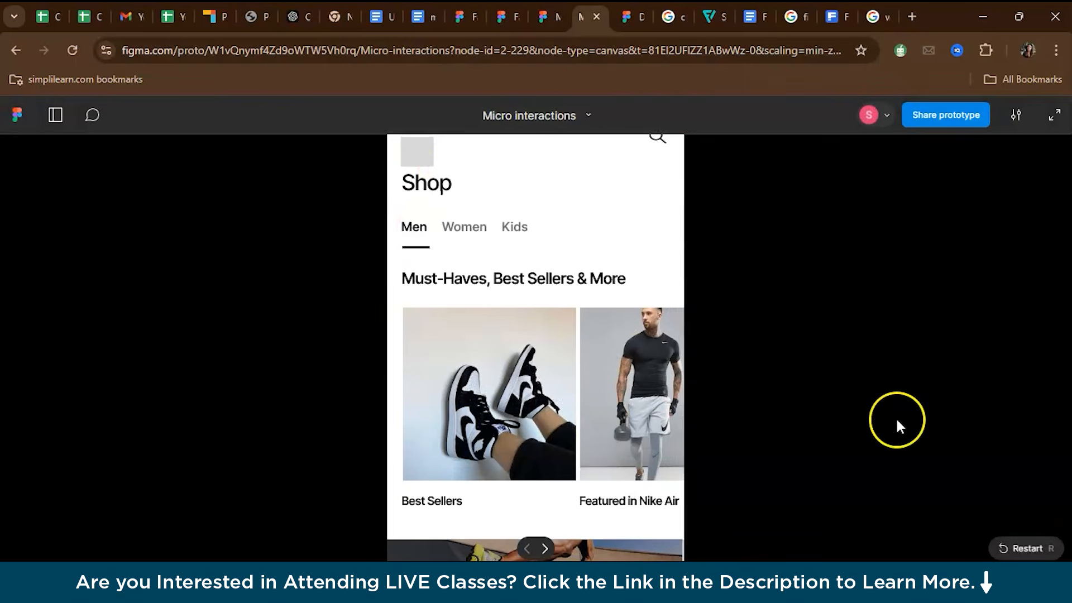
left_click(428, 153)
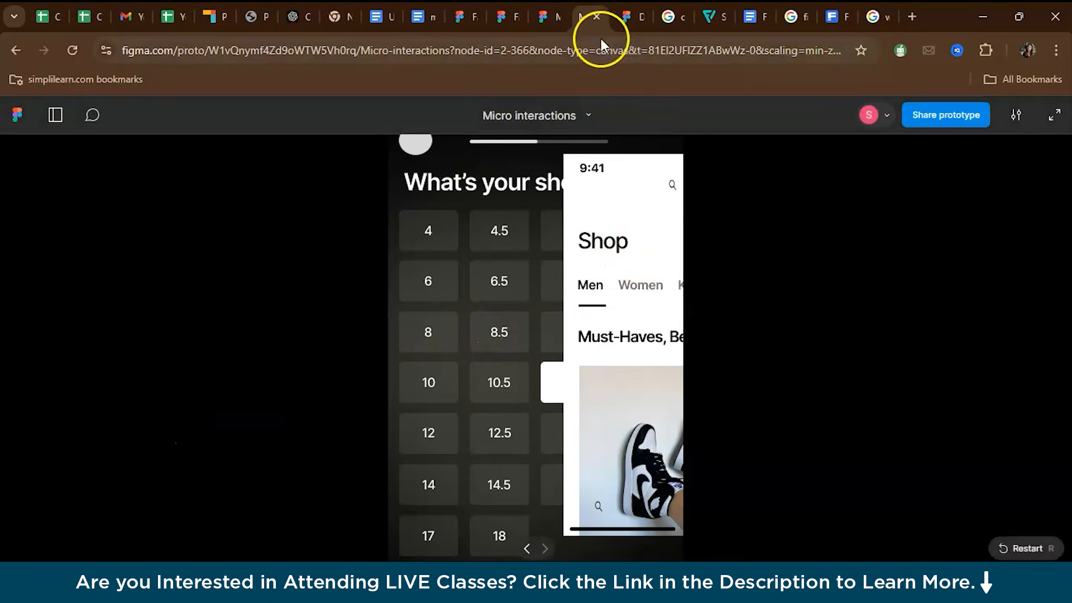
left_click(595, 18)
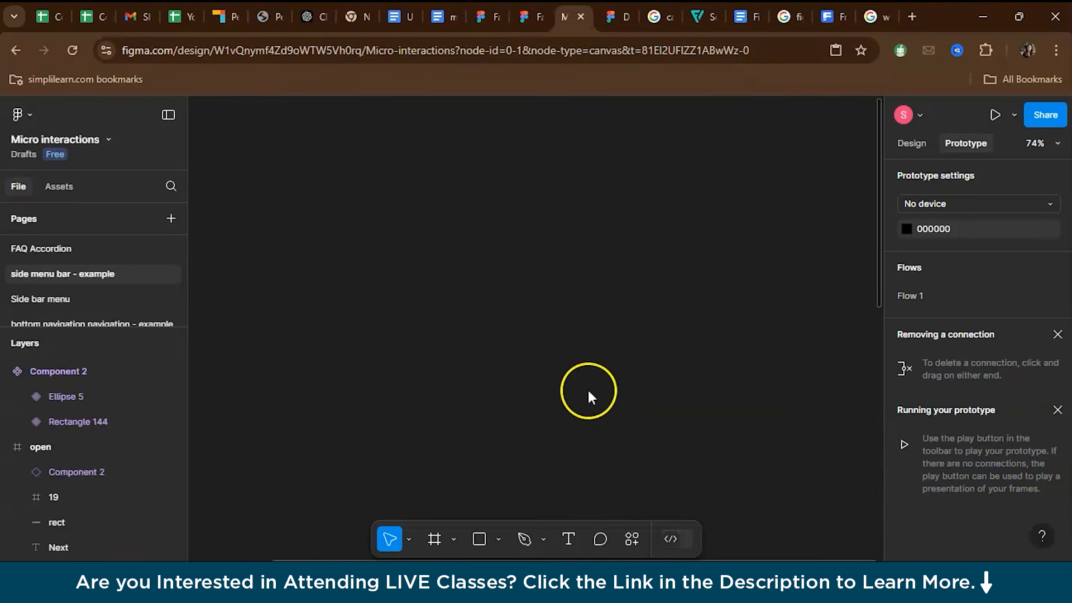
Go to the Side bar menu page and draw a portrait frame beside the onboarding image.
left_click(75, 300)
left_click(737, 291)
scroll(359, 269, "left", 3)
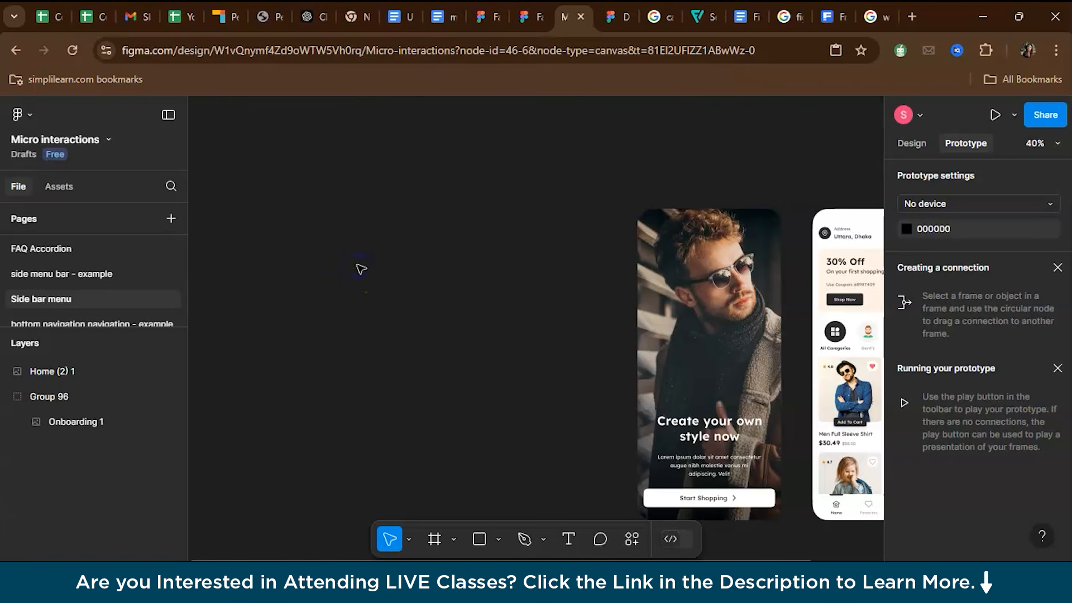
key("f")
left_click_drag(312, 179, 470, 493)
left_click(549, 466)
Check the onboarding and home images' dimensions and resize the new frame to match them, 461.29 × 998.85.
left_click(688, 298)
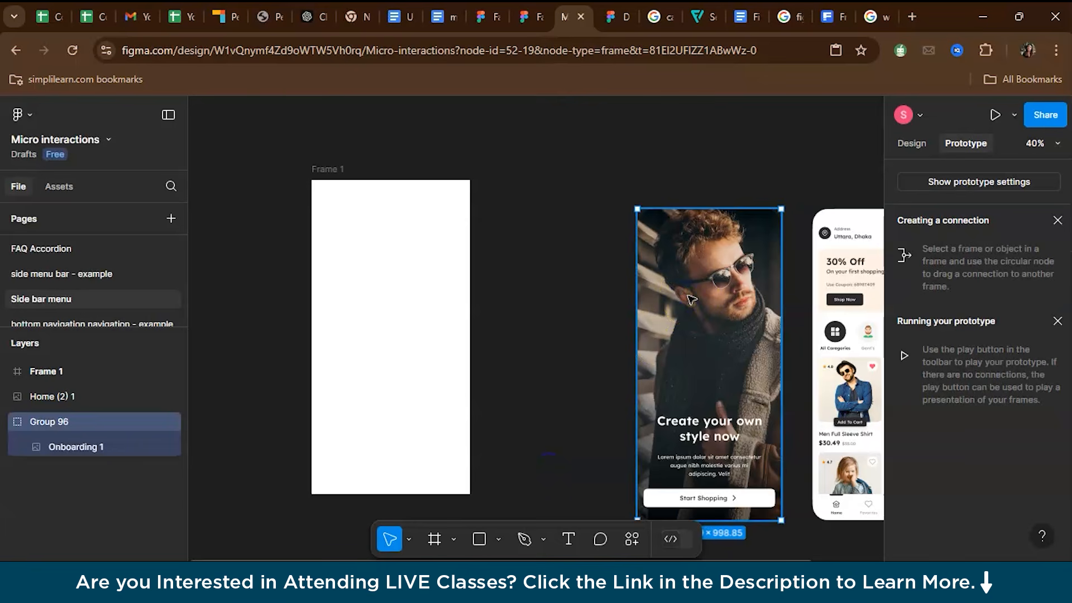
left_click(912, 144)
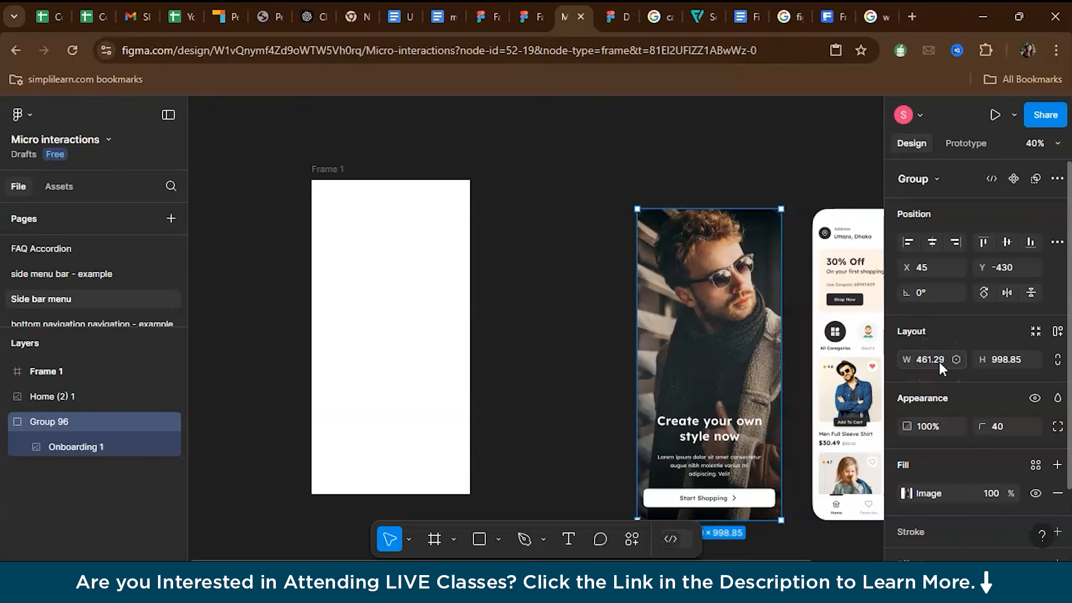
left_click(868, 342)
scroll(418, 291, "right", 3)
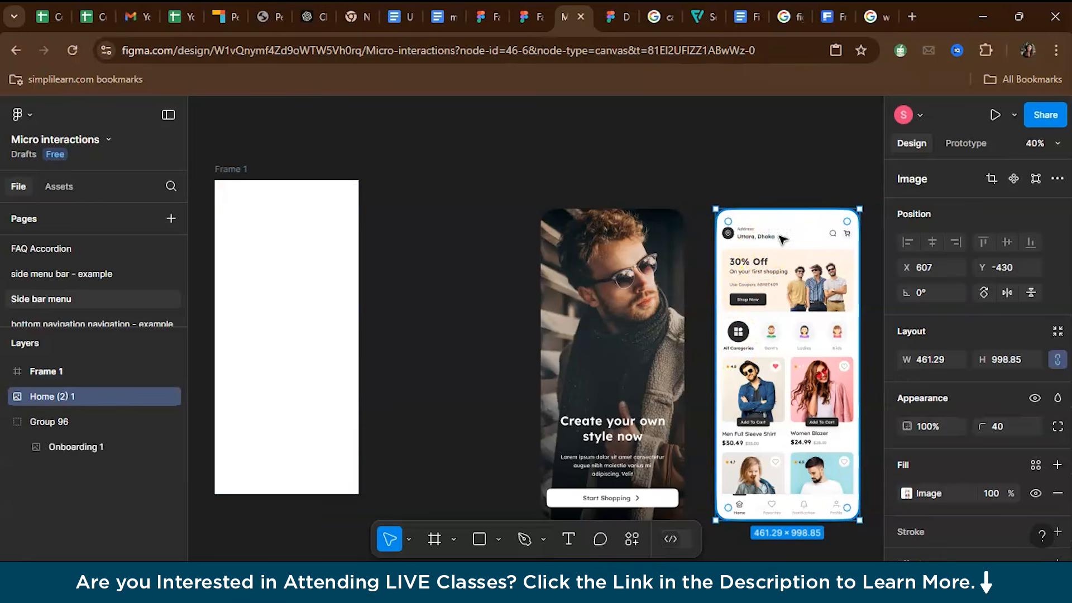
left_click(338, 372)
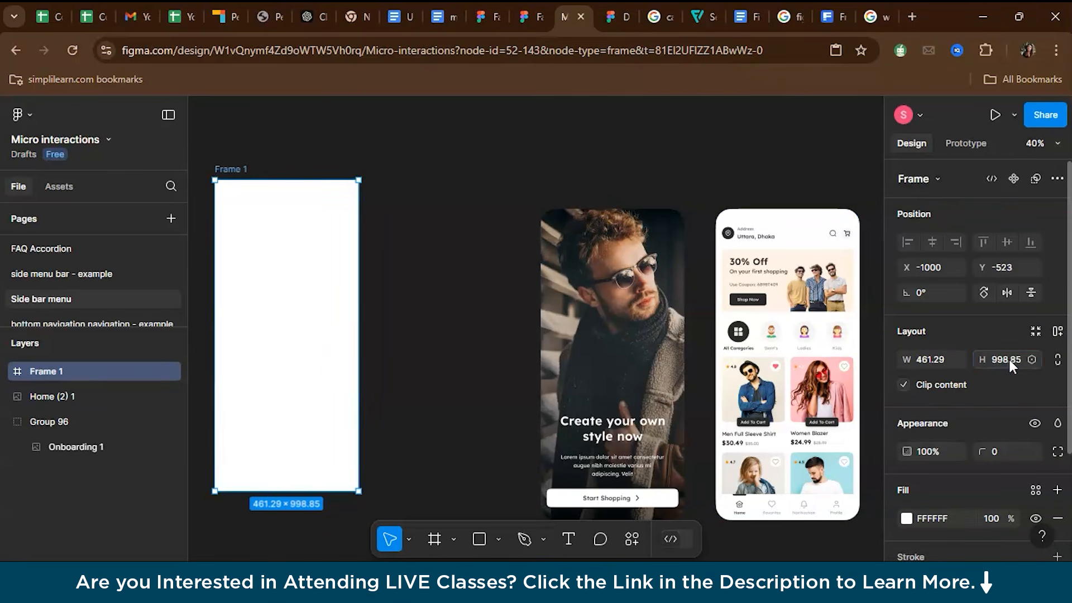
left_click(431, 301)
Move the Home (2) 1 image into Frame 1, aligned to the frame at X 0, Y 0.
scroll(432, 302, "left", 2)
scroll(433, 302, "down", 1)
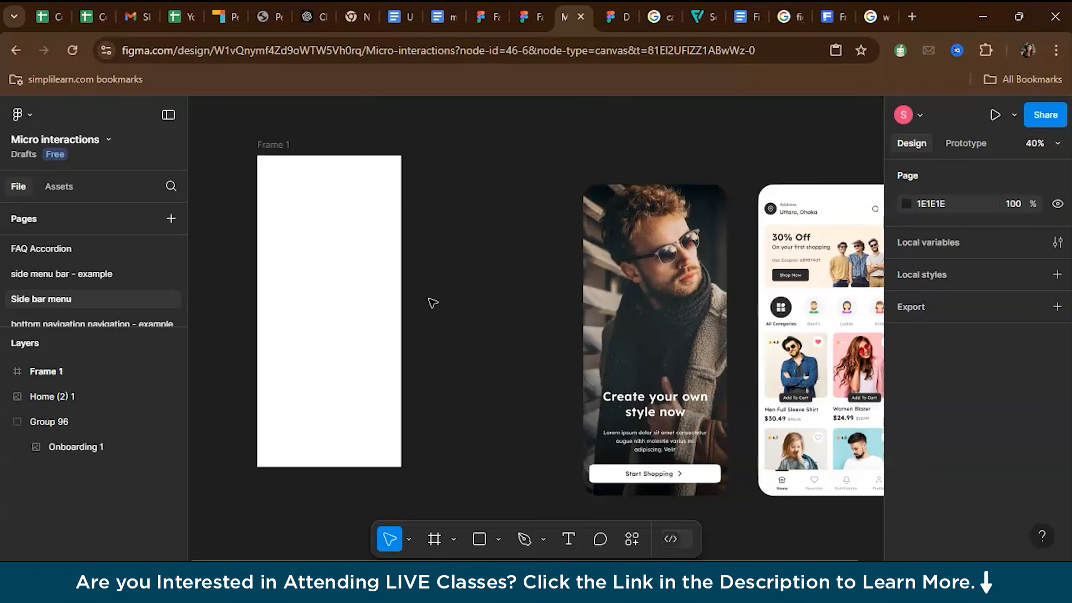
scroll(434, 303, "right", 3)
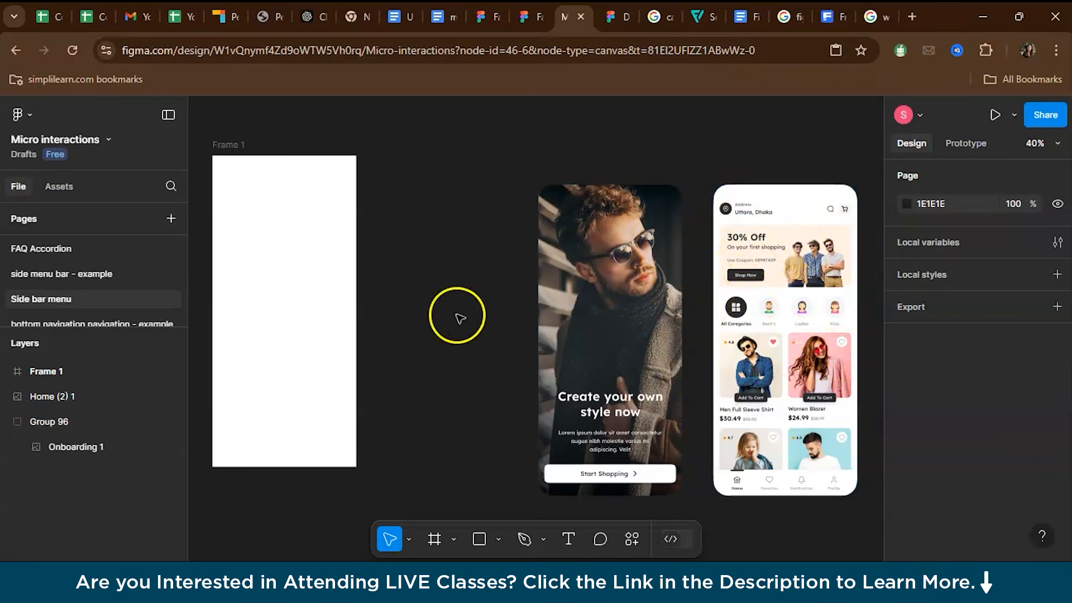
scroll(454, 311, "left", 1)
left_click(765, 212)
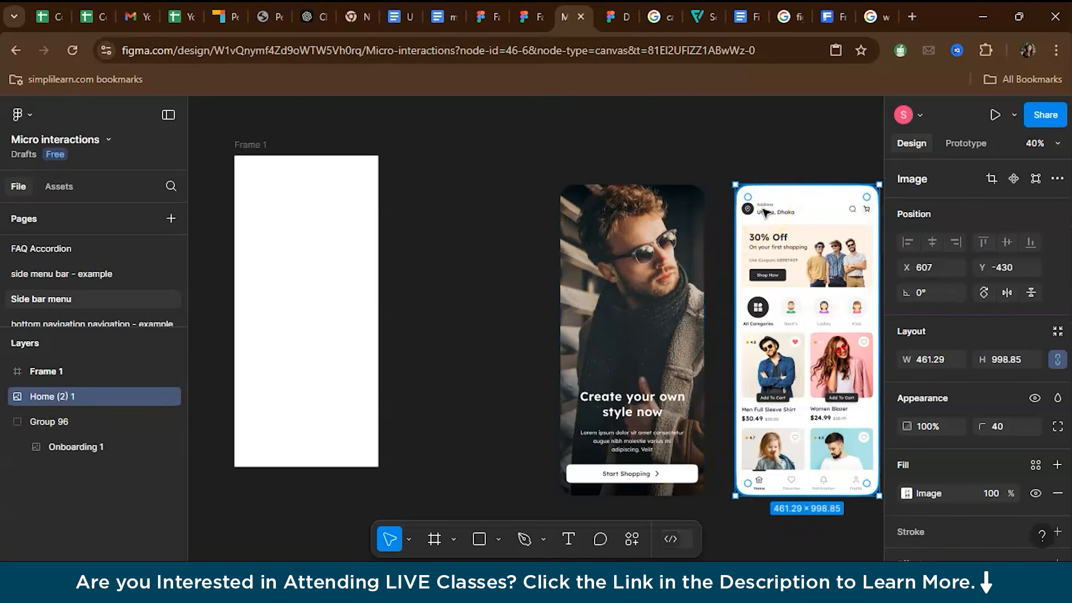
left_click_drag(765, 213, 259, 183)
left_click(434, 241)
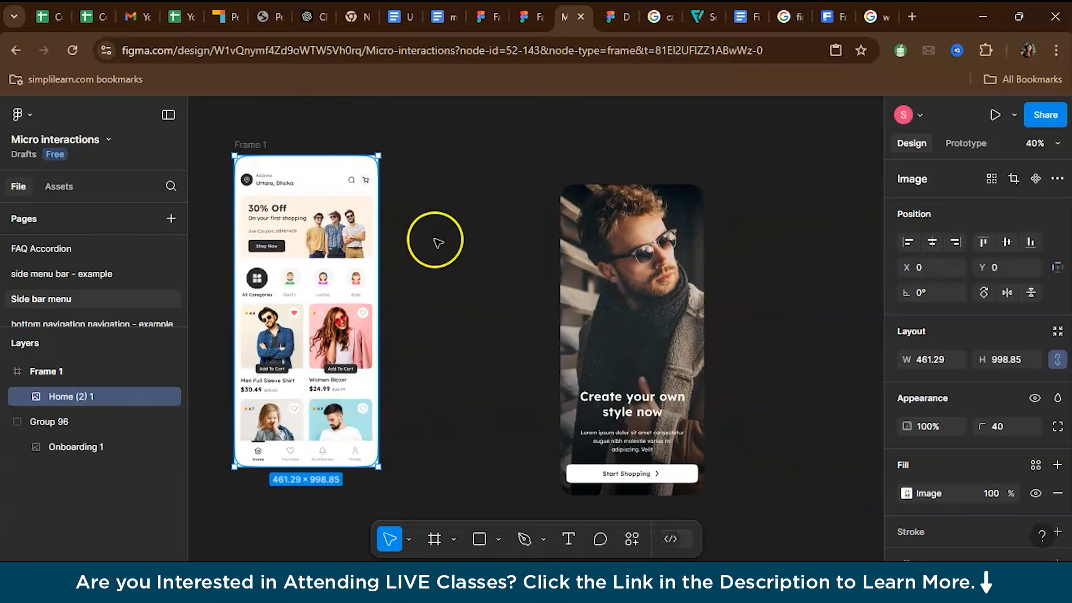
Move the onboarding group into Frame 1 so it fully covers the home image.
scroll(438, 243, "left", 5)
left_click(698, 258)
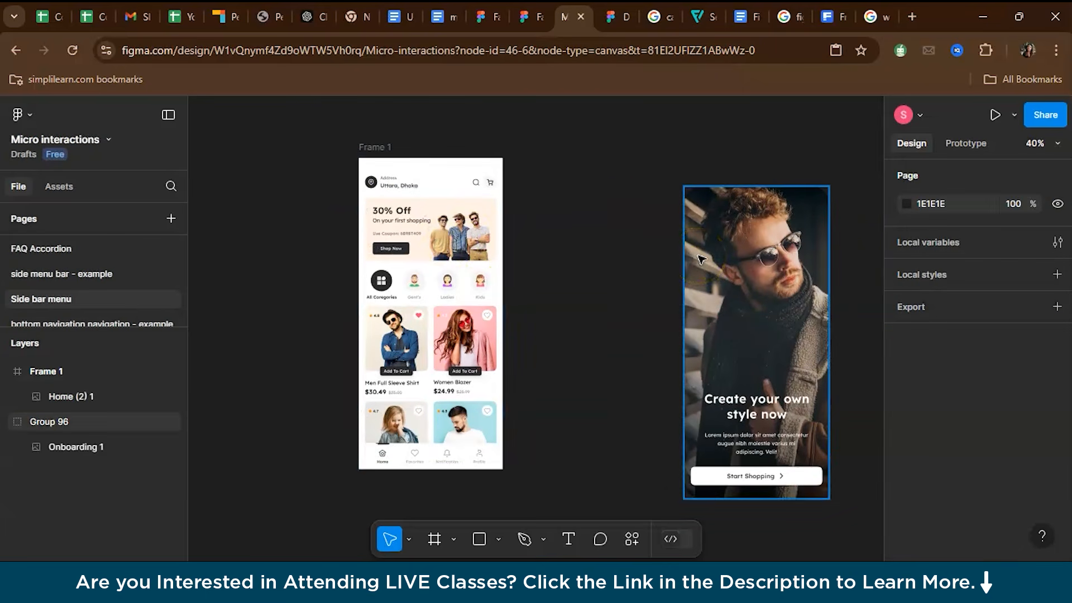
left_click_drag(701, 260, 373, 230)
left_click(610, 267)
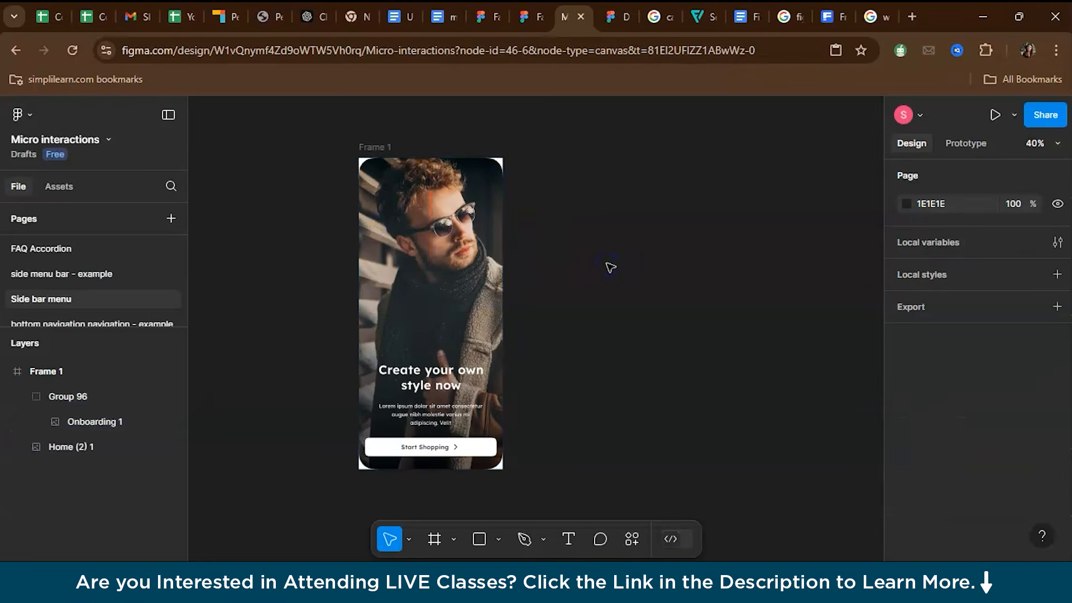
Rename Frame 1 to "Closed".
double_click(496, 199)
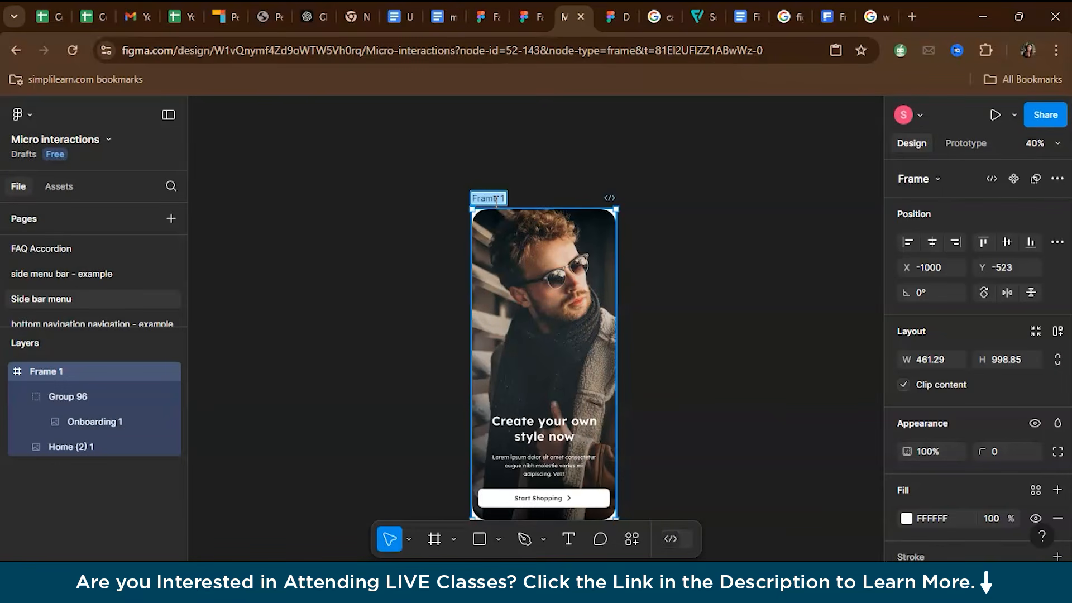
type("Cl")
type("osed")
key("Return")
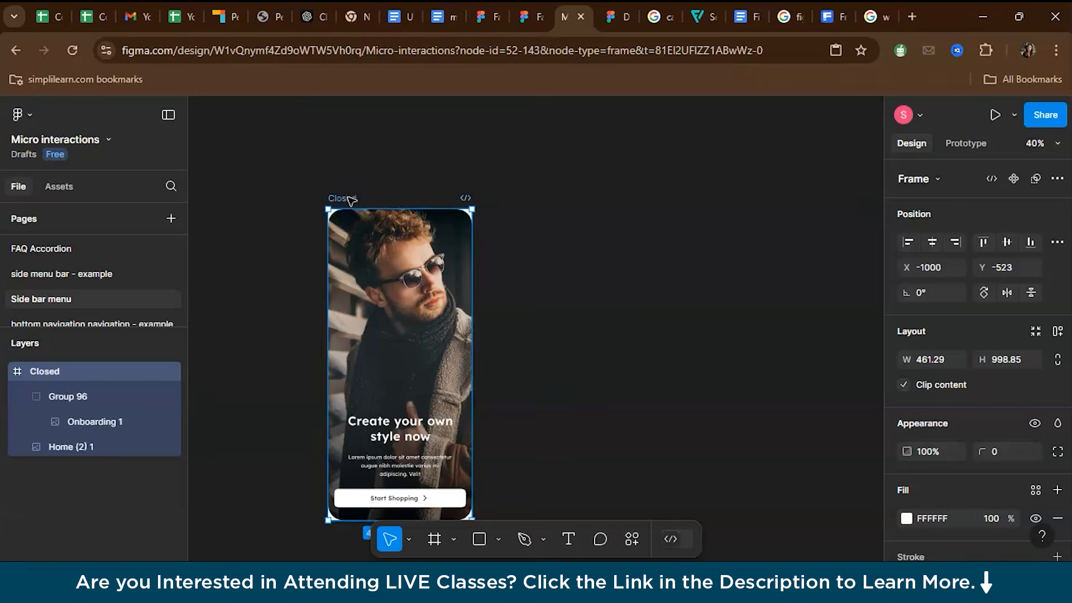
Duplicate the Closed frame, place the copy to its right with a gap, and rename the copy "Open".
key("ctrl+d")
left_click(531, 239)
left_click(506, 197)
left_click_drag(506, 198, 594, 198)
double_click(596, 198)
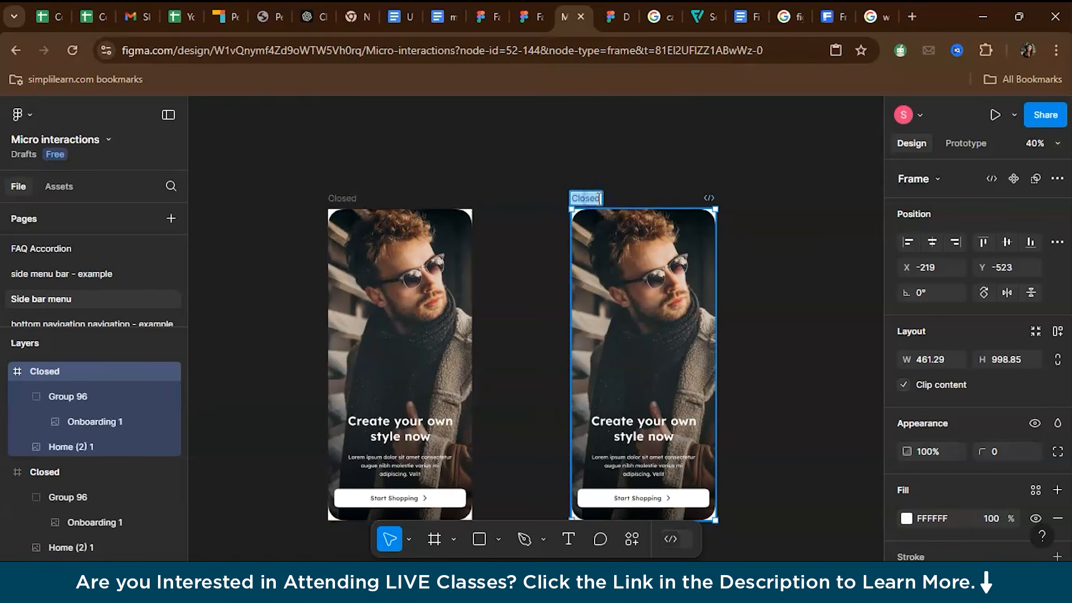
key("Return")
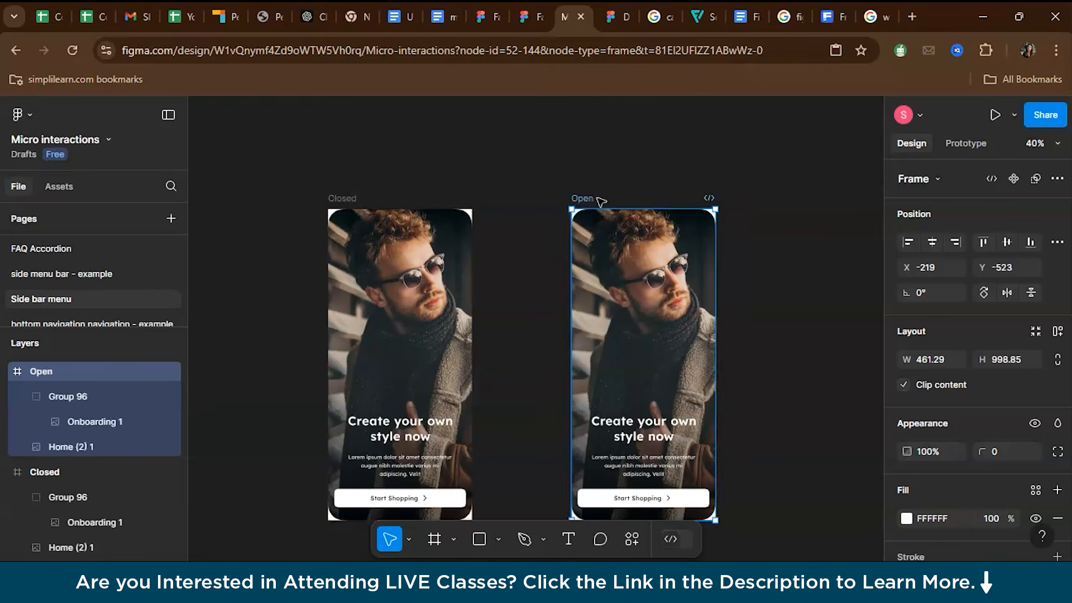
Shrink the Onboarding 1 image in the Open frame to a small panel at the frame's right edge, uncovering the home screen.
double_click(628, 302)
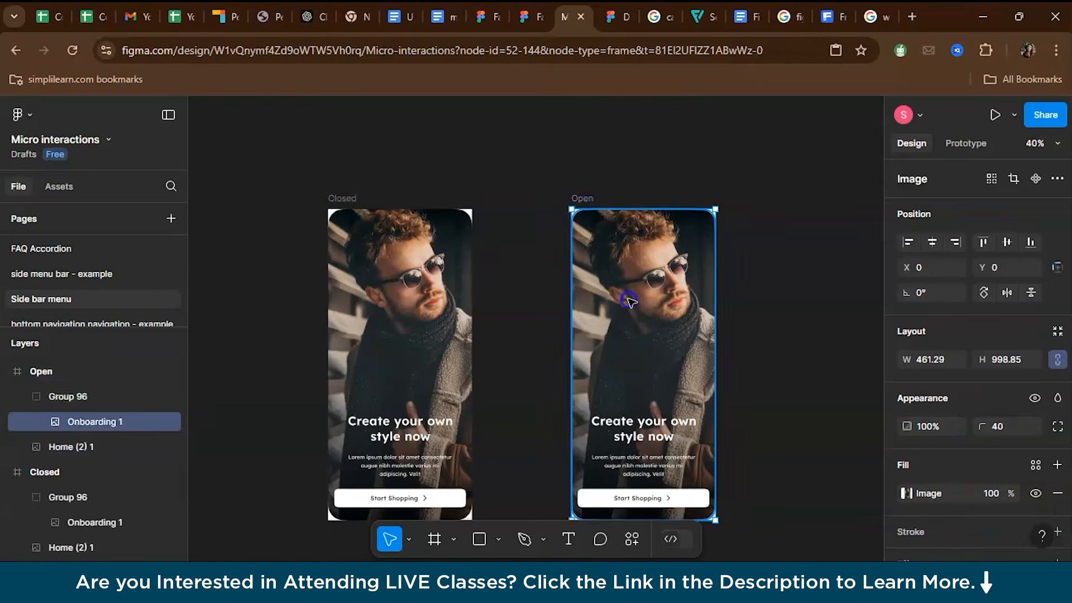
left_click(587, 218)
left_click_drag(572, 210, 644, 273)
double_click(593, 235)
left_click(870, 160)
left_click(641, 505)
scroll(697, 407, "down", 3)
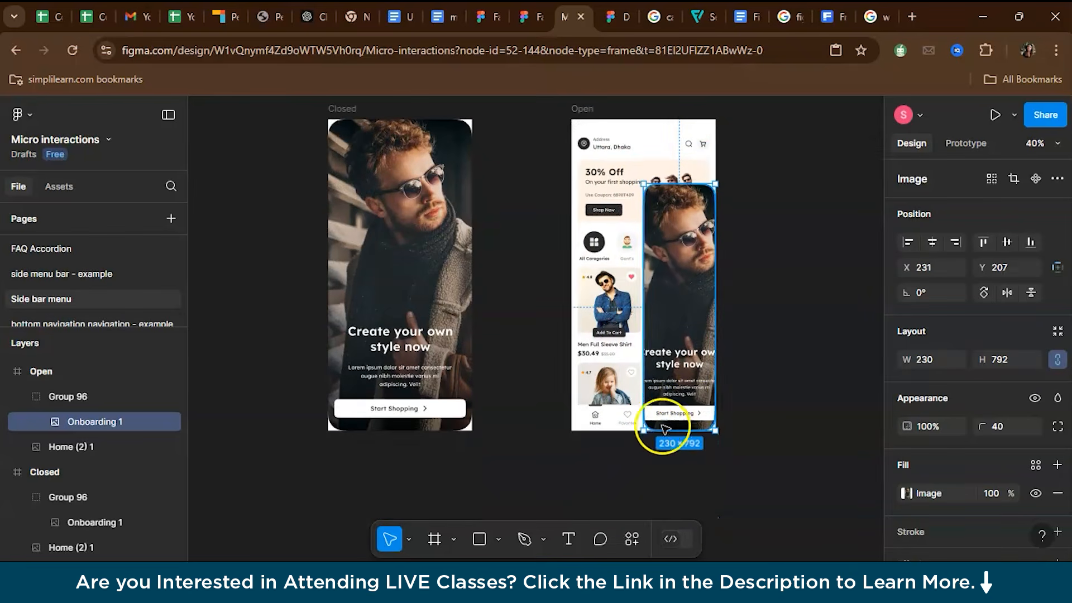
left_click_drag(648, 428, 666, 353)
left_click(750, 348)
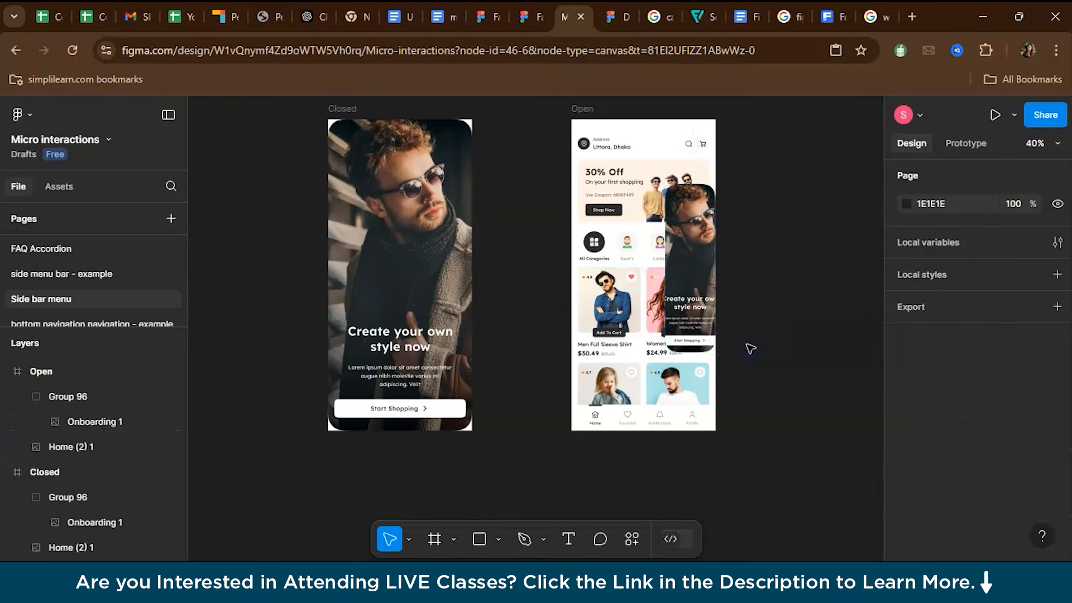
left_click(695, 276)
left_click(810, 282)
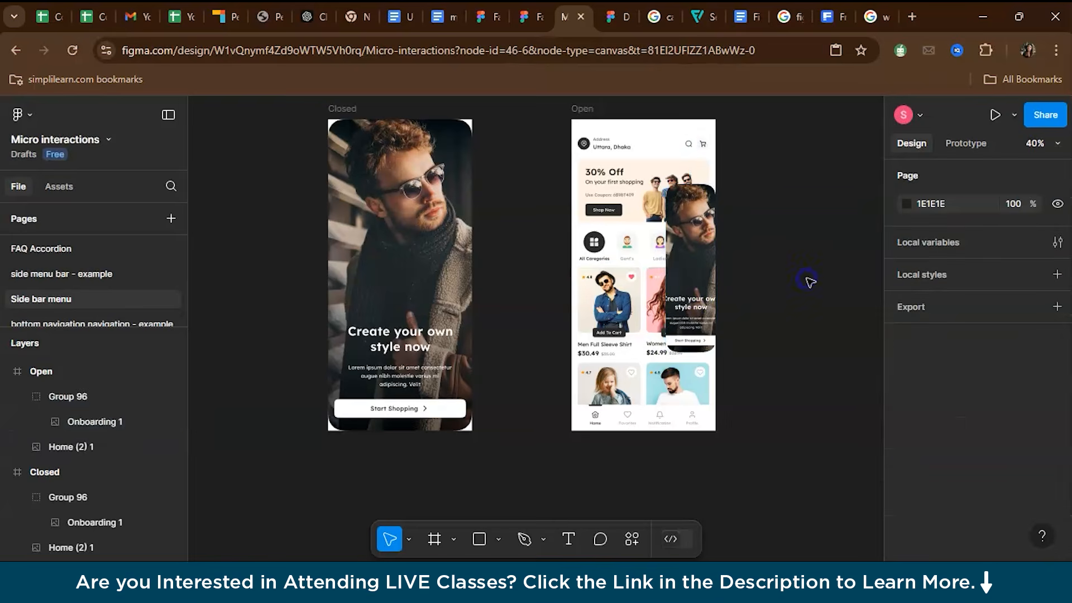
Draw a small square in the empty canvas left of the Closed frame and an ellipse of about 53 × 51 below it.
scroll(749, 304, "up", 1)
scroll(749, 304, "left", 1)
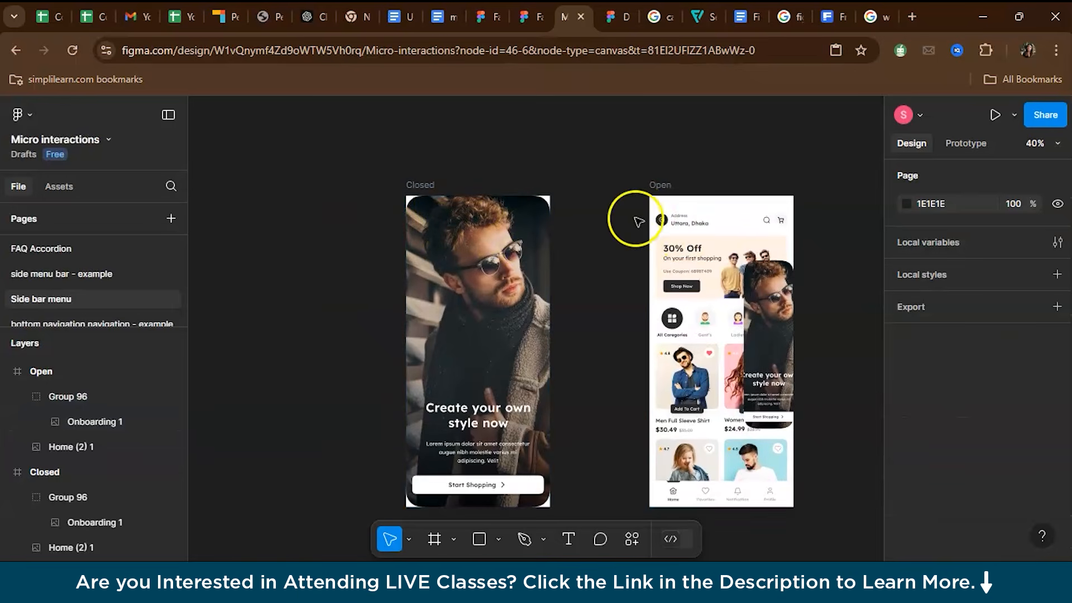
scroll(651, 215, "left", 2)
scroll(651, 215, "up", 1)
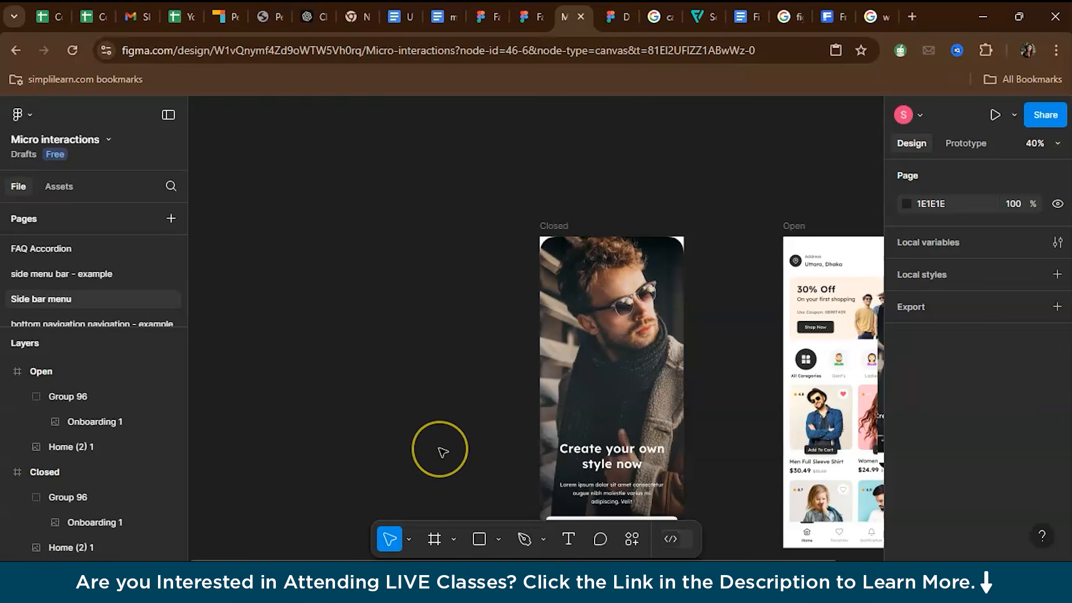
key("r")
left_click_drag(390, 211, 402, 223)
left_click(425, 256)
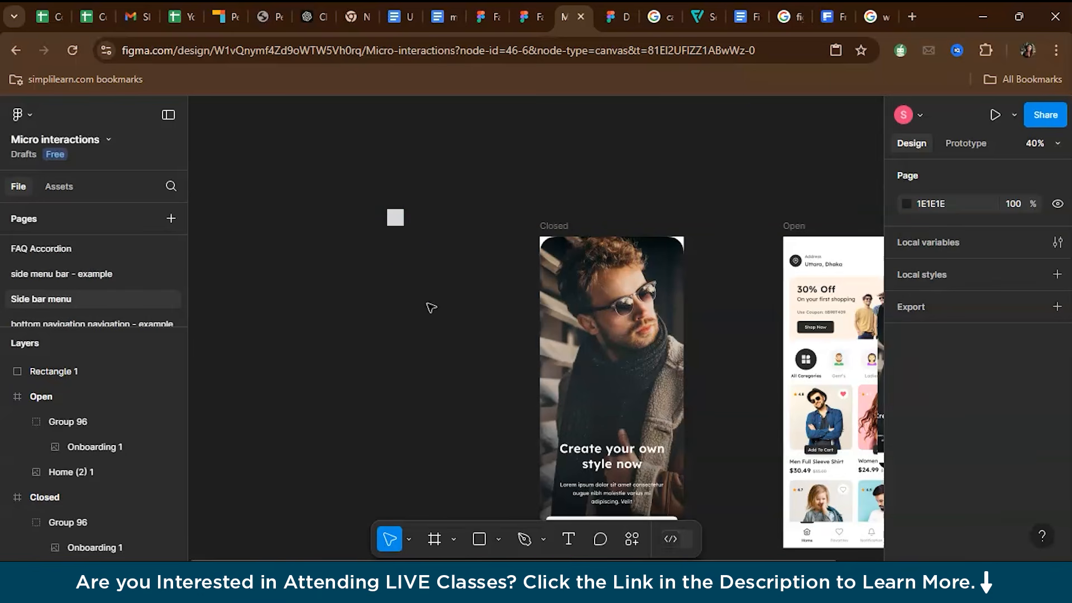
key("o")
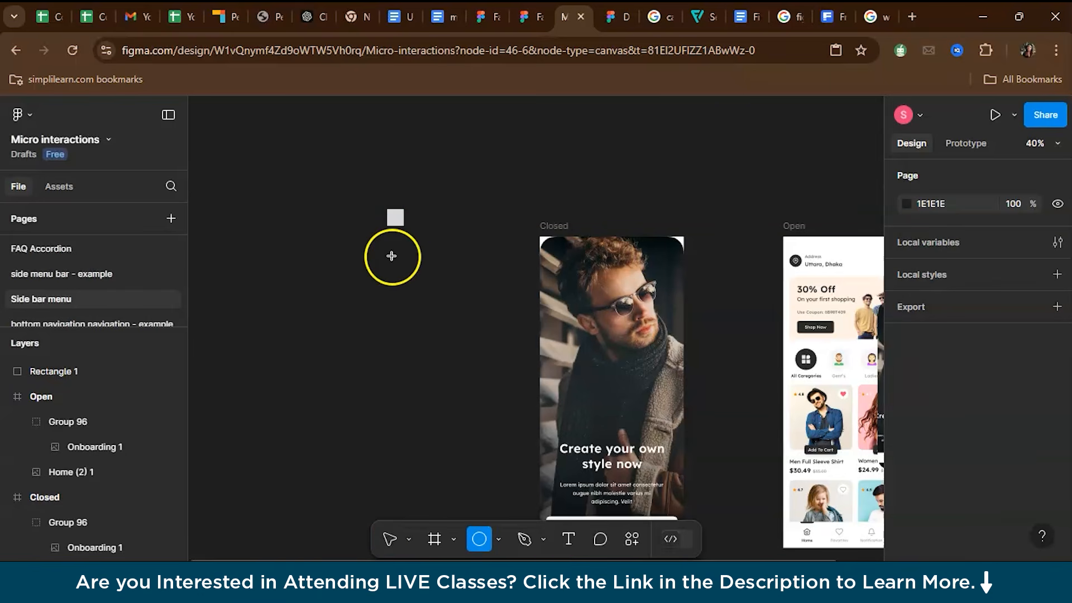
left_click_drag(387, 255, 403, 272)
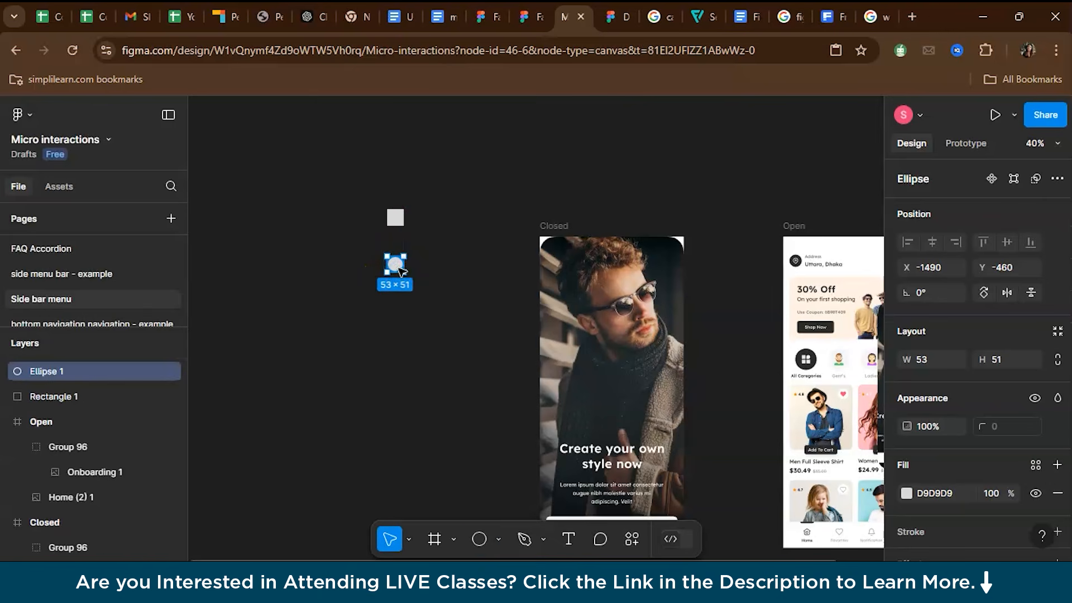
Change the ellipse's fill from light grey to a very dark grey.
left_click(906, 494)
left_click(701, 328)
left_click(466, 335)
scroll(468, 336, "up", 5)
scroll(468, 335, "up", 3)
scroll(467, 335, "left", 3)
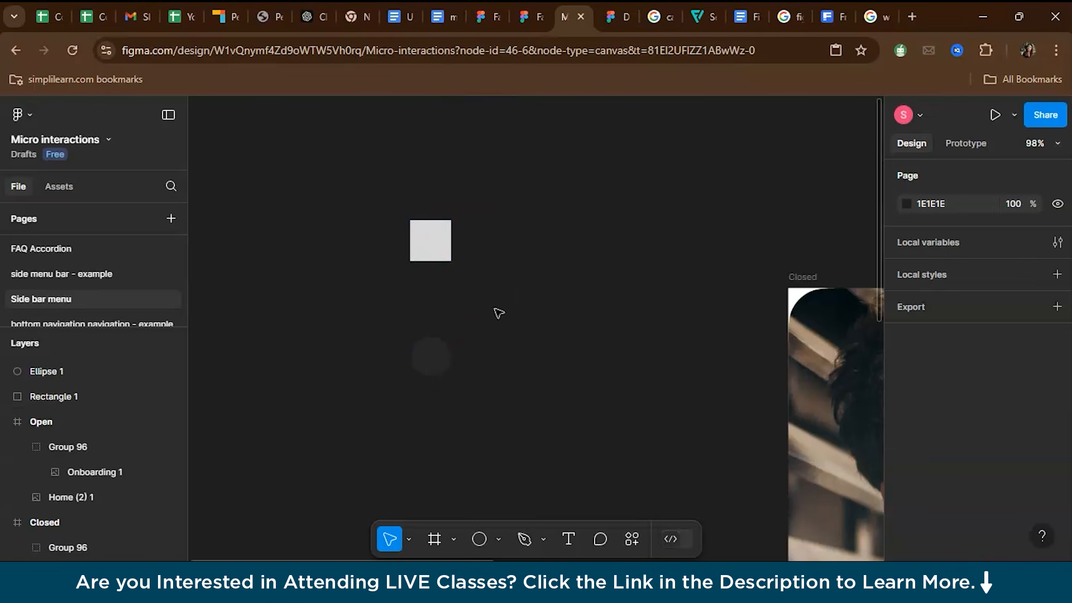
Combine the square and the ellipse into one component set with two variants.
left_click(431, 358)
left_click_drag(371, 208, 495, 433)
left_click(632, 539)
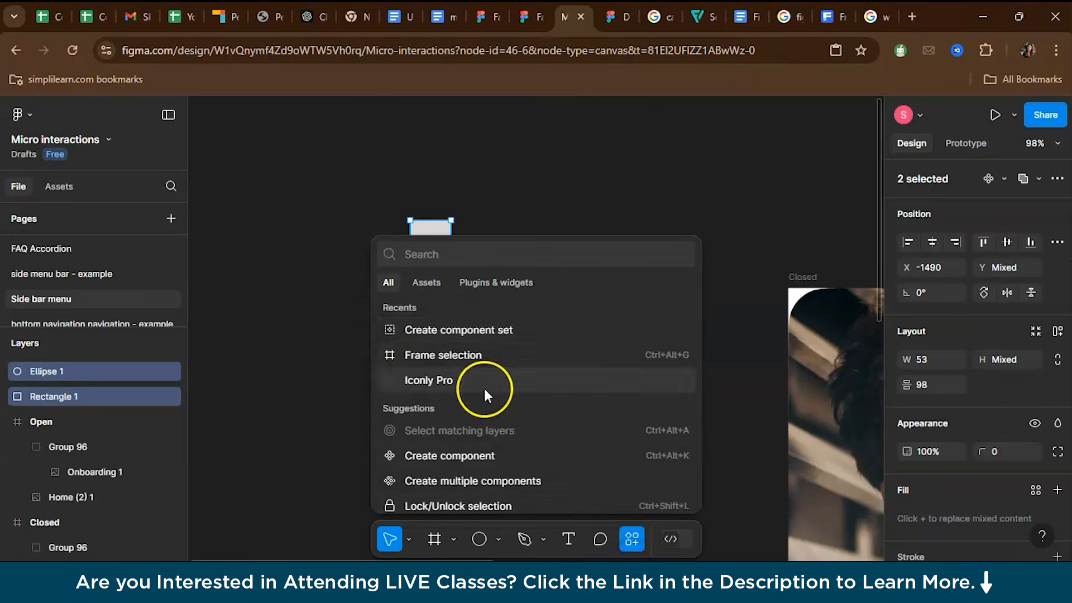
left_click(468, 330)
Connect the square and ellipse variants to each other in both directions with On click, Change to and Smart animate interactions.
left_click(965, 142)
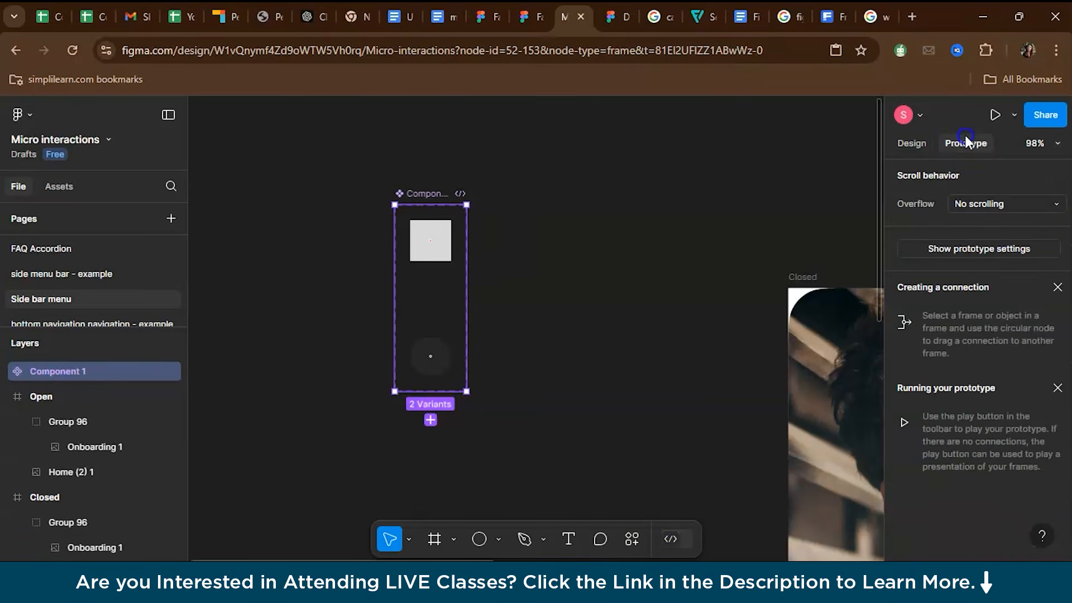
left_click(434, 256)
left_click_drag(431, 261, 430, 356)
scroll(581, 415, "down", 2)
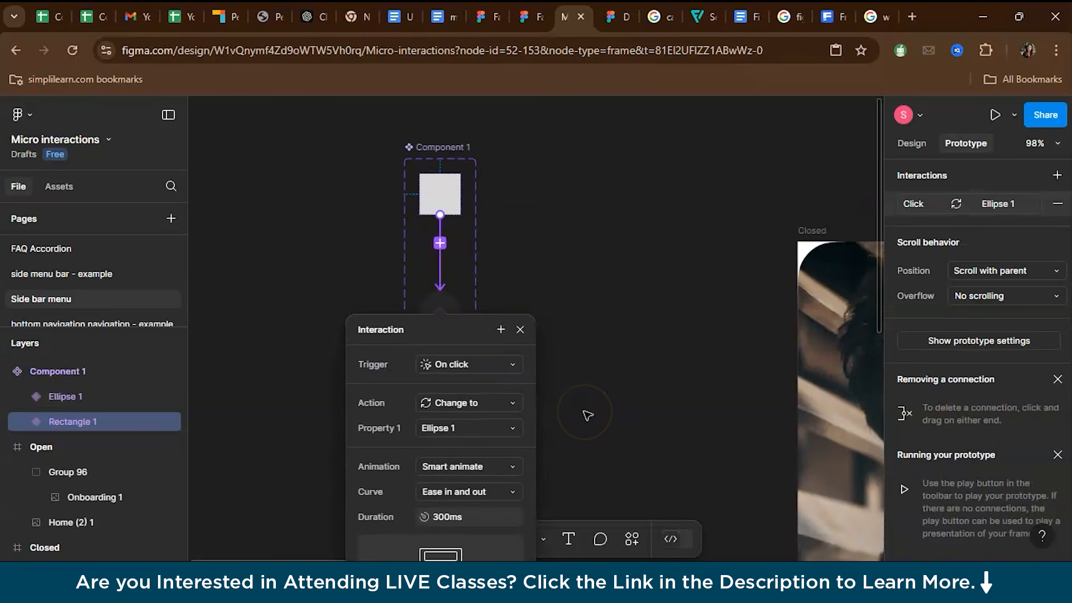
left_click(634, 400)
left_click(443, 306)
left_click_drag(447, 290, 450, 211)
left_click(619, 341)
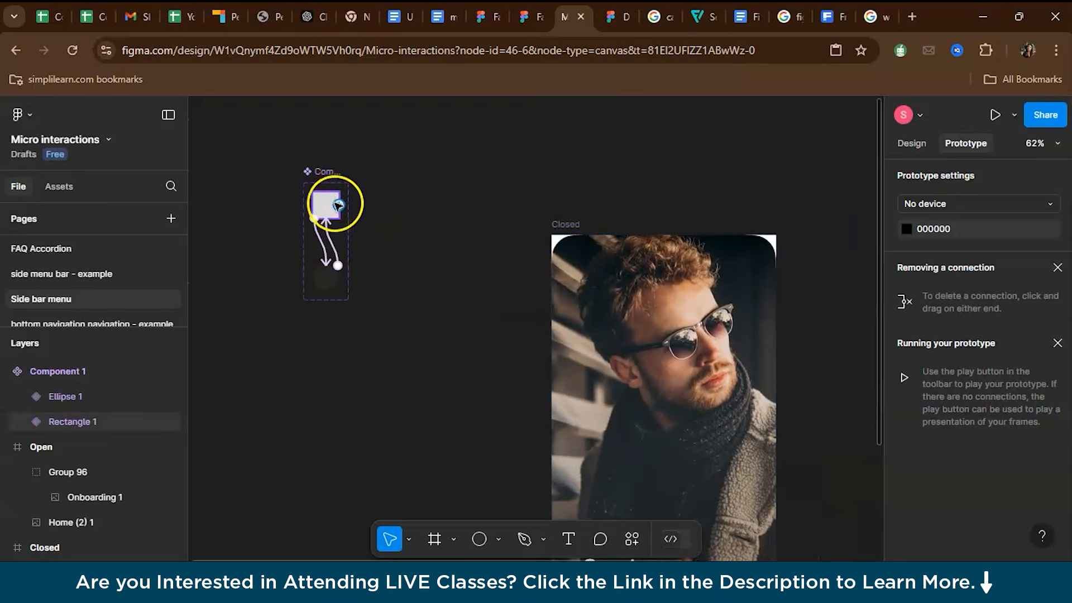
Copy the square variant into the Closed frame and place it in the frame's upper-right corner.
left_click(329, 206)
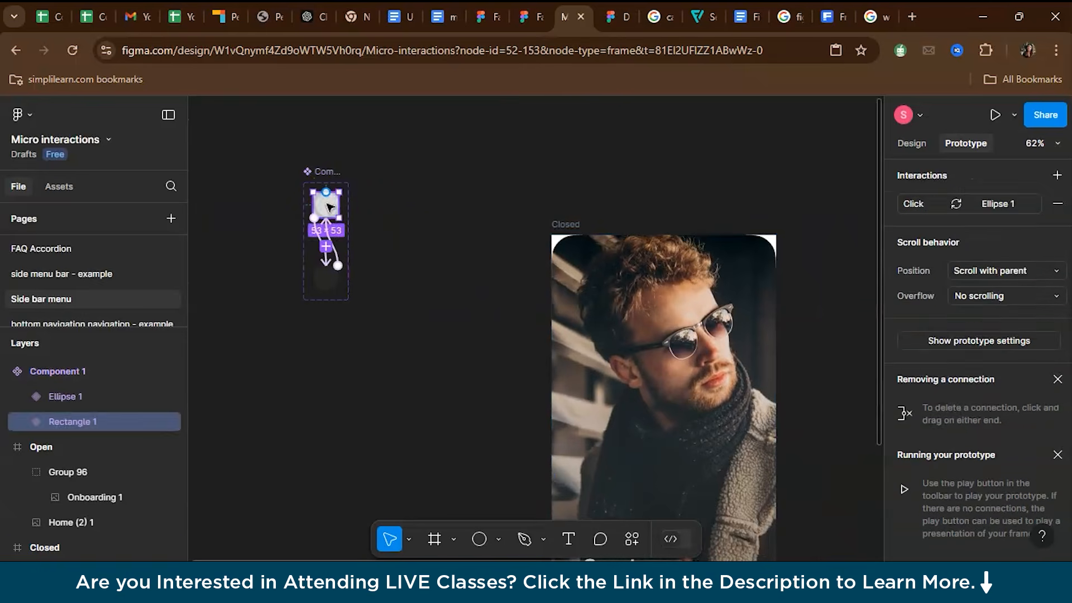
left_click(746, 272)
key("ctrl+v")
left_click_drag(573, 258, 752, 263)
left_click(768, 139)
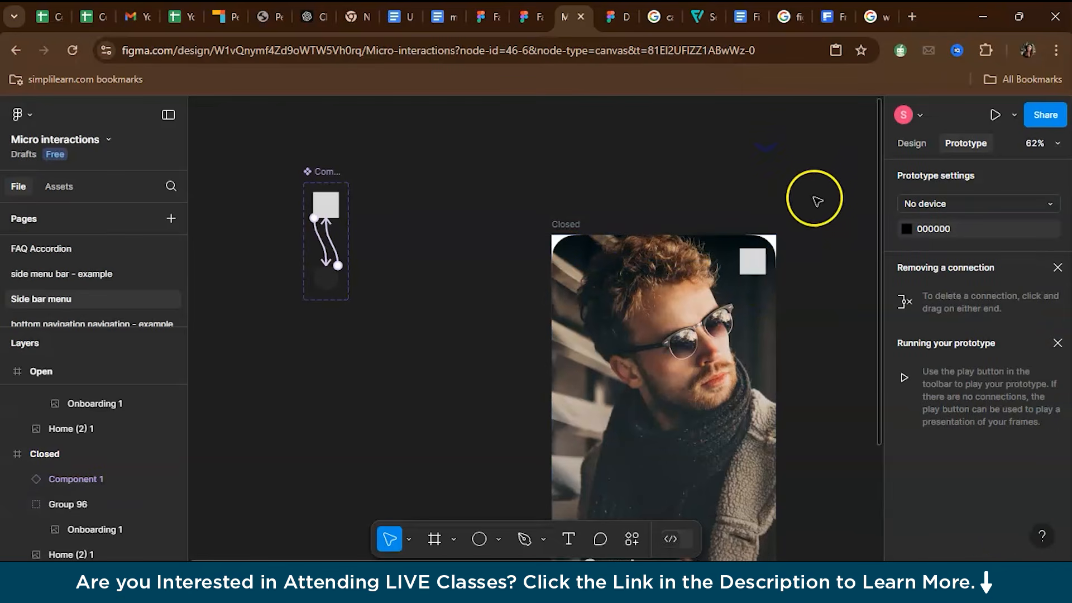
Copy the ellipse variant into the Open frame and place it in the frame's upper-right corner.
scroll(810, 184, "right", 5)
scroll(809, 184, "down", 3)
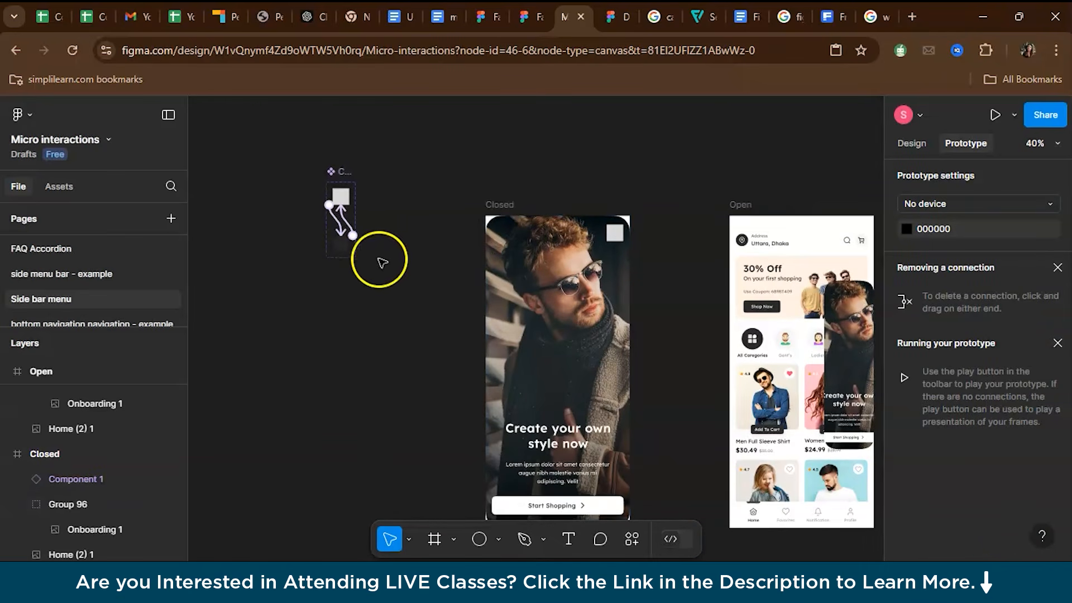
left_click(340, 246)
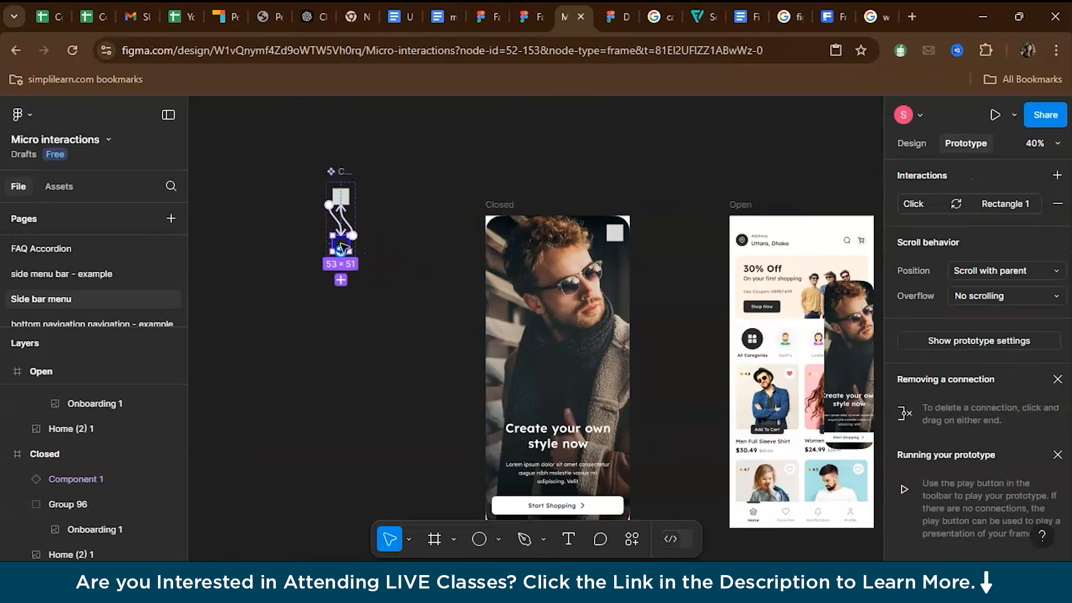
left_click(850, 233)
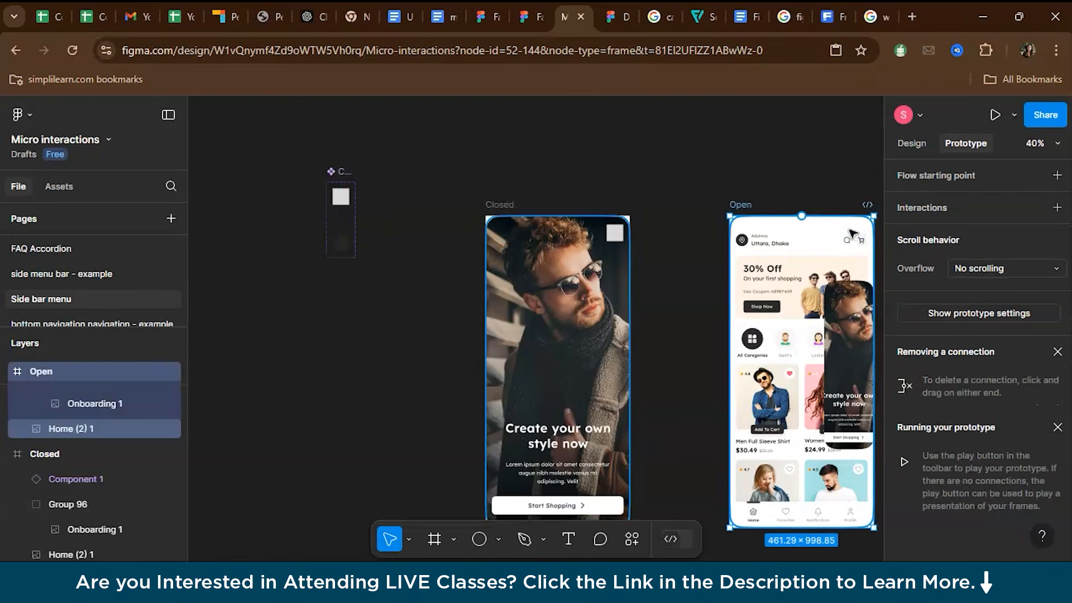
left_click(743, 277)
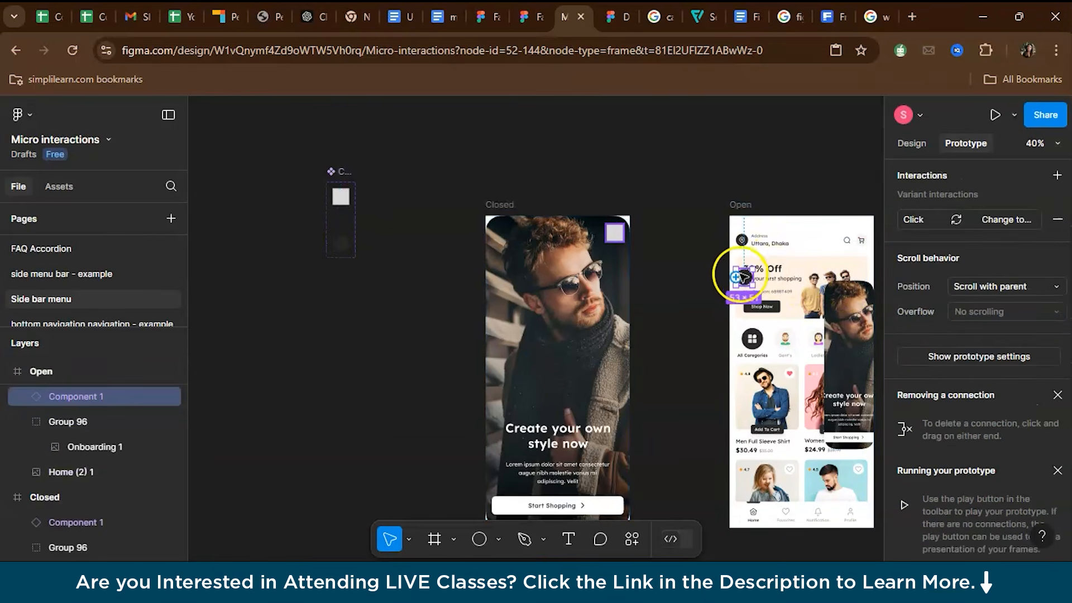
key("shift+e")
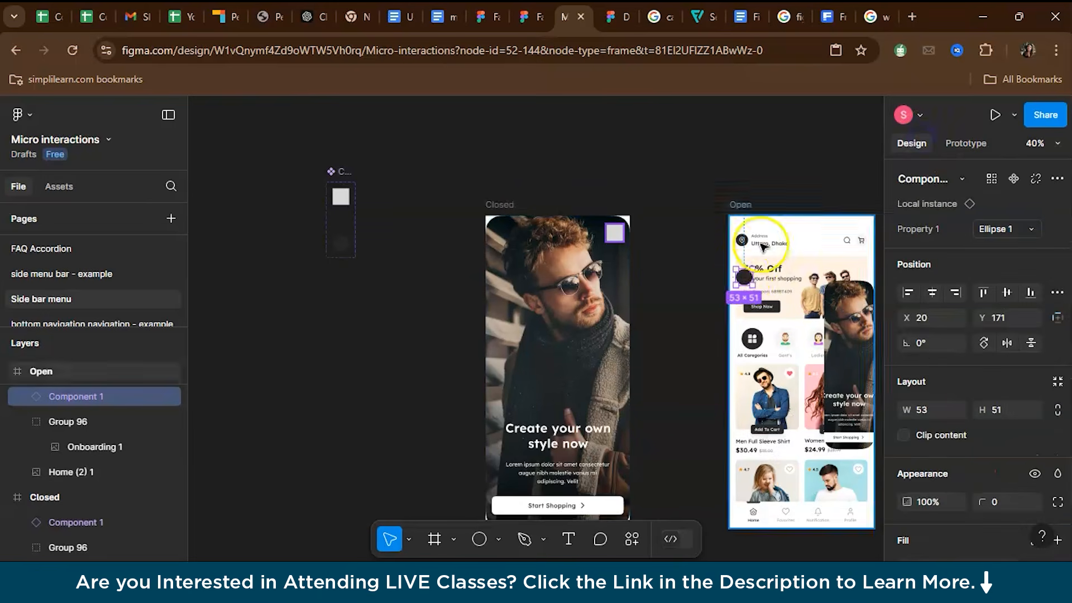
left_click_drag(745, 277, 865, 240)
left_click(823, 158)
Link the Closed frame's square to the Open frame and the Open frame's ellipse back to Closed, On click with Smart animate.
scroll(642, 182, "up", 2)
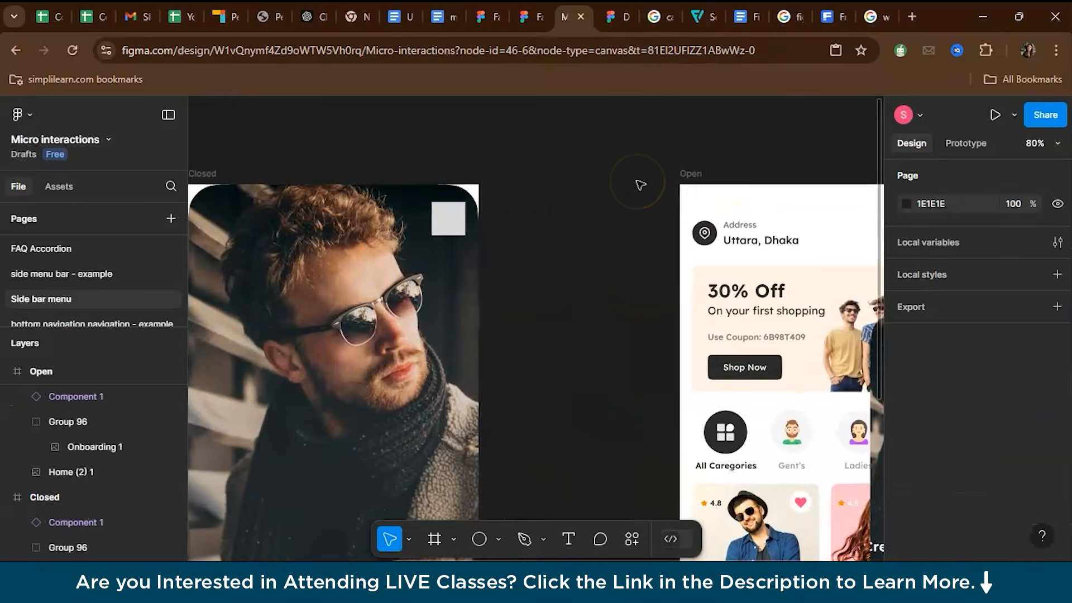
left_click_drag(634, 181, 613, 168)
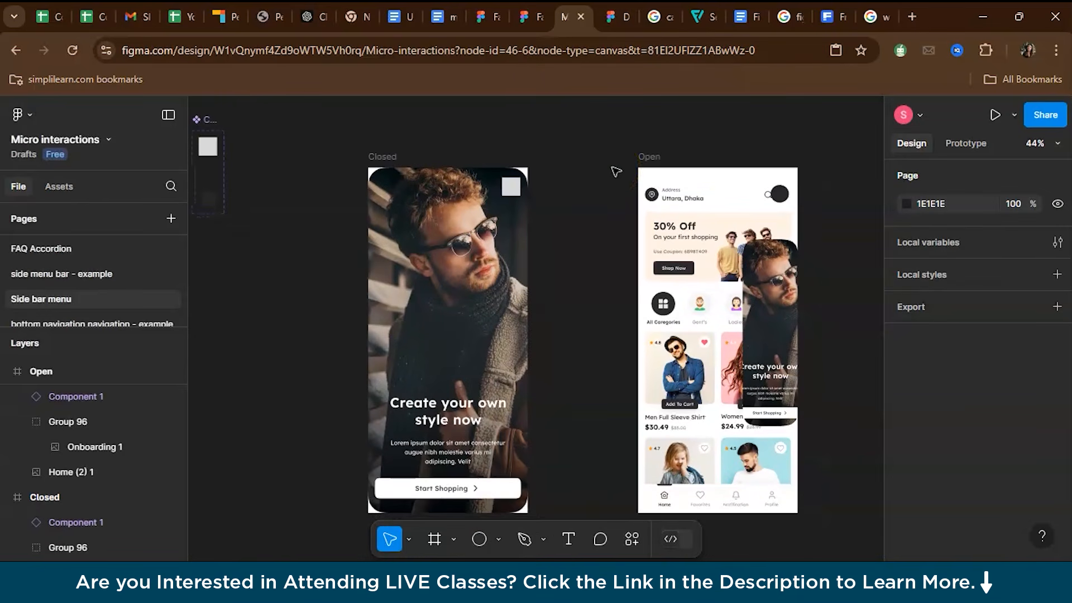
left_click_drag(520, 187, 643, 284)
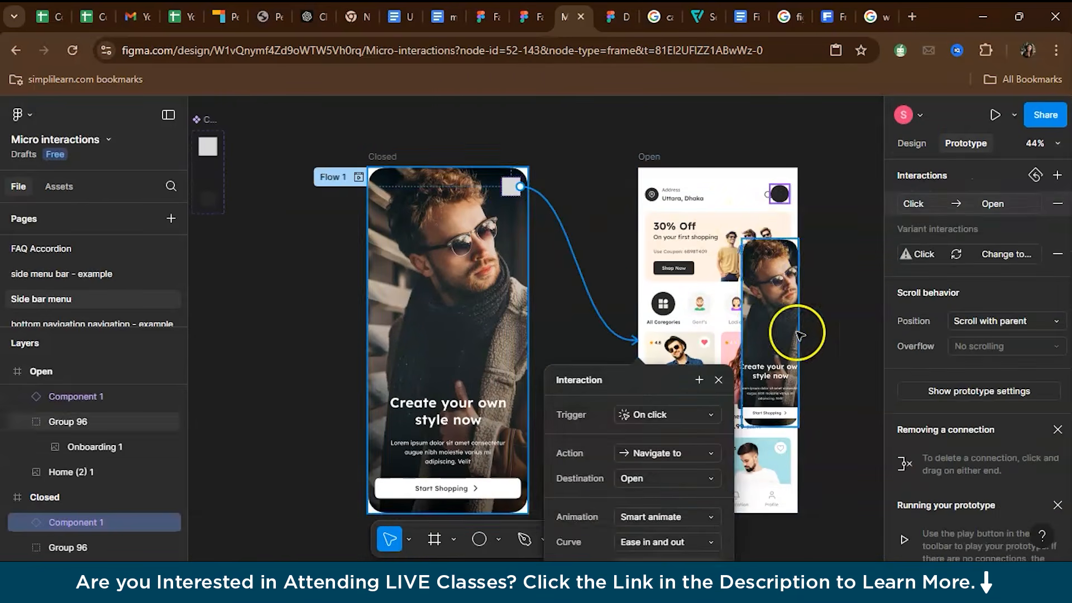
left_click(854, 305)
left_click(780, 193)
left_click_drag(790, 194, 519, 318)
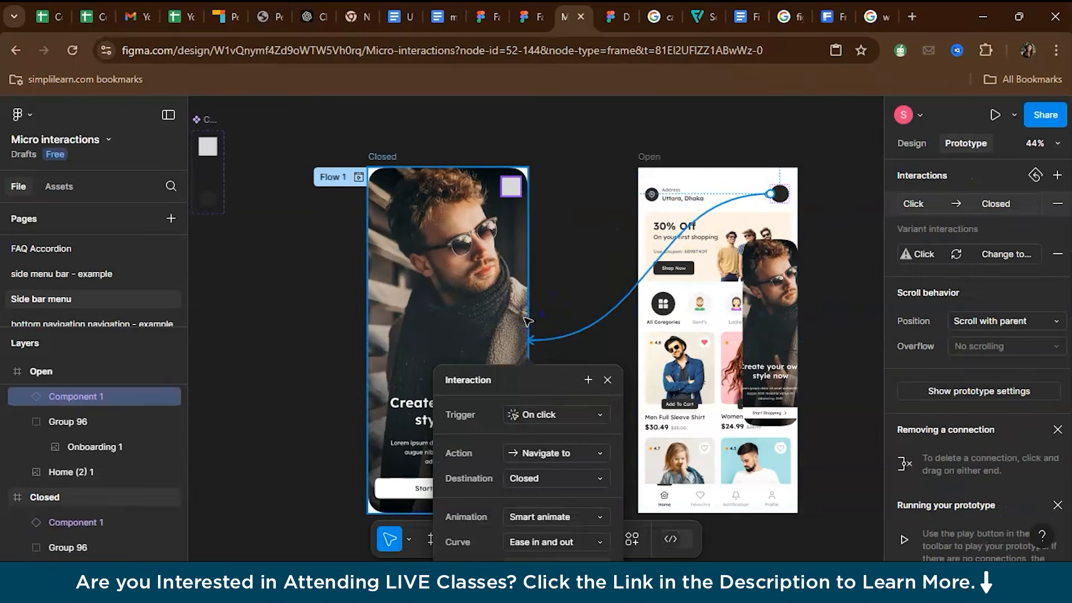
left_click(580, 223)
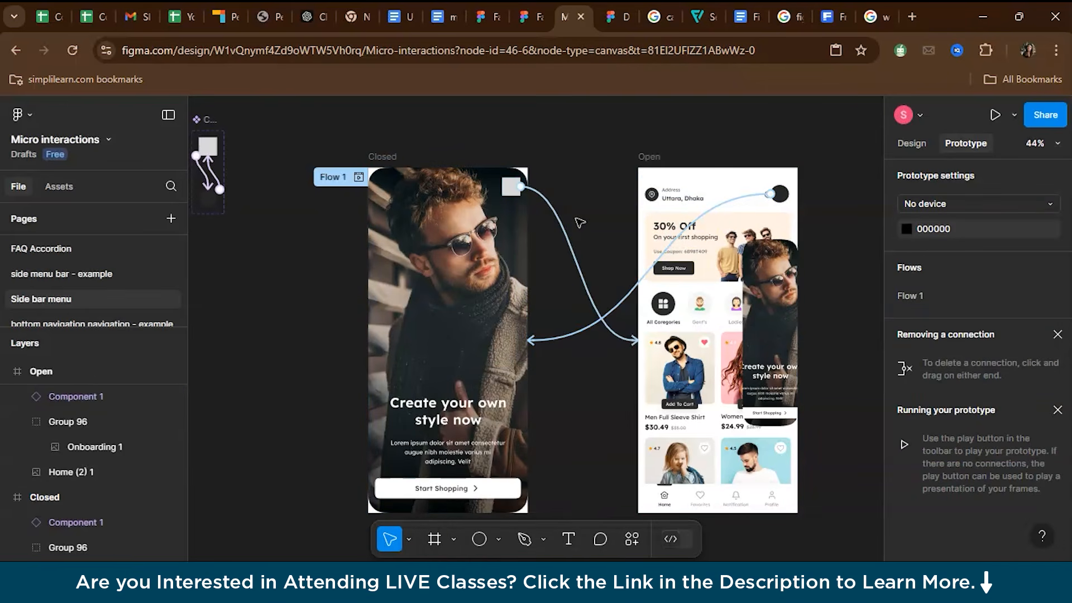
Preview the side bar prototype and toggle repeatedly between the Closed and Open states with the corner button.
left_click(994, 115)
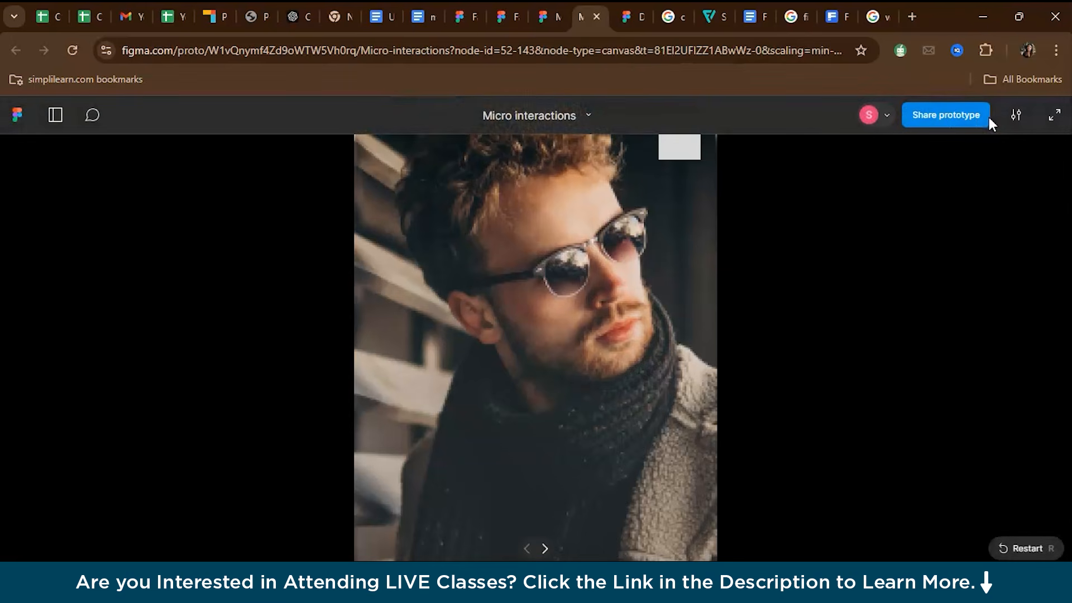
left_click(679, 148)
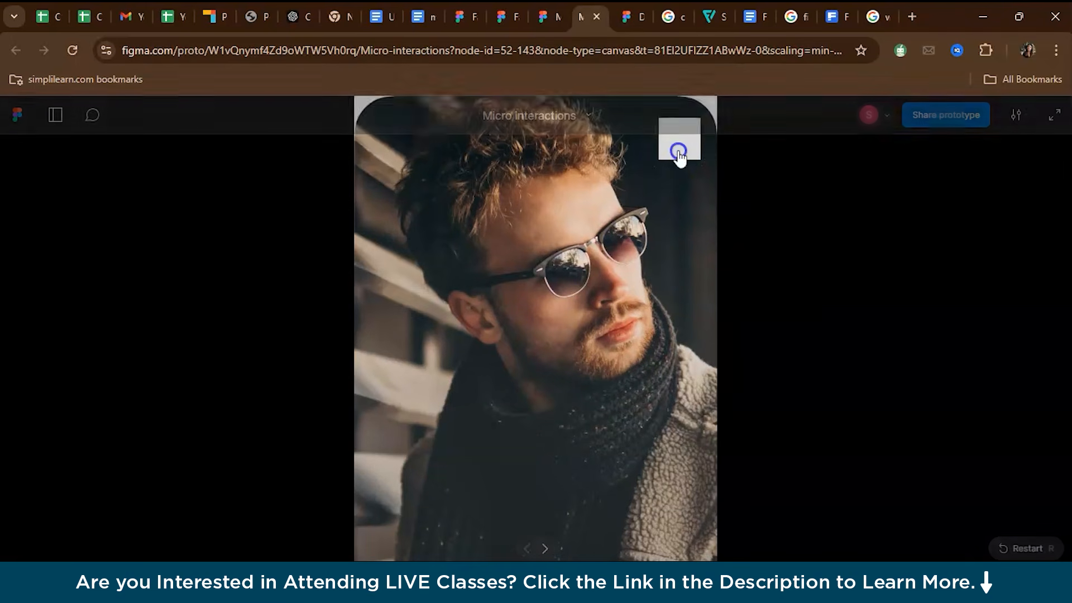
left_click(679, 154)
left_click(679, 155)
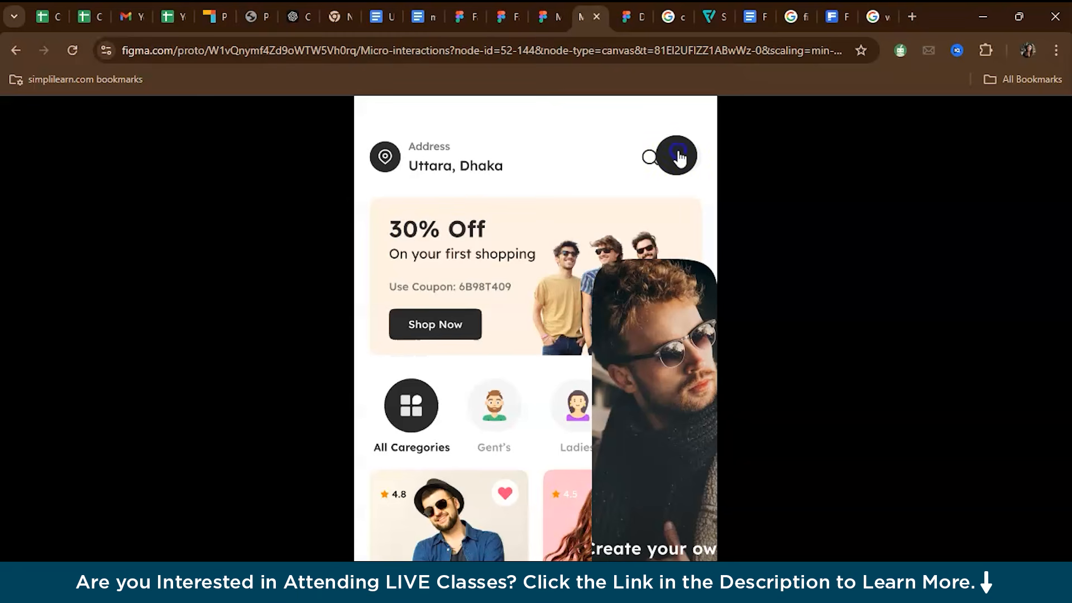
left_click(678, 151)
left_click(678, 152)
left_click(678, 152)
left_click(678, 152)
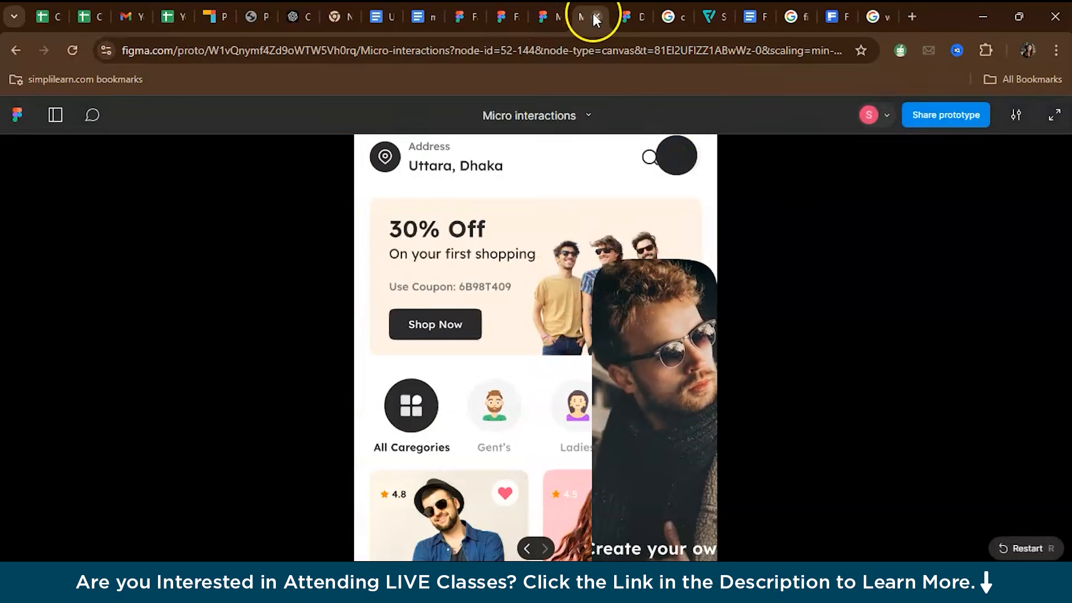
Preview the bottom navigation example page, test its profile, search and home items, and close the preview.
left_click(550, 17)
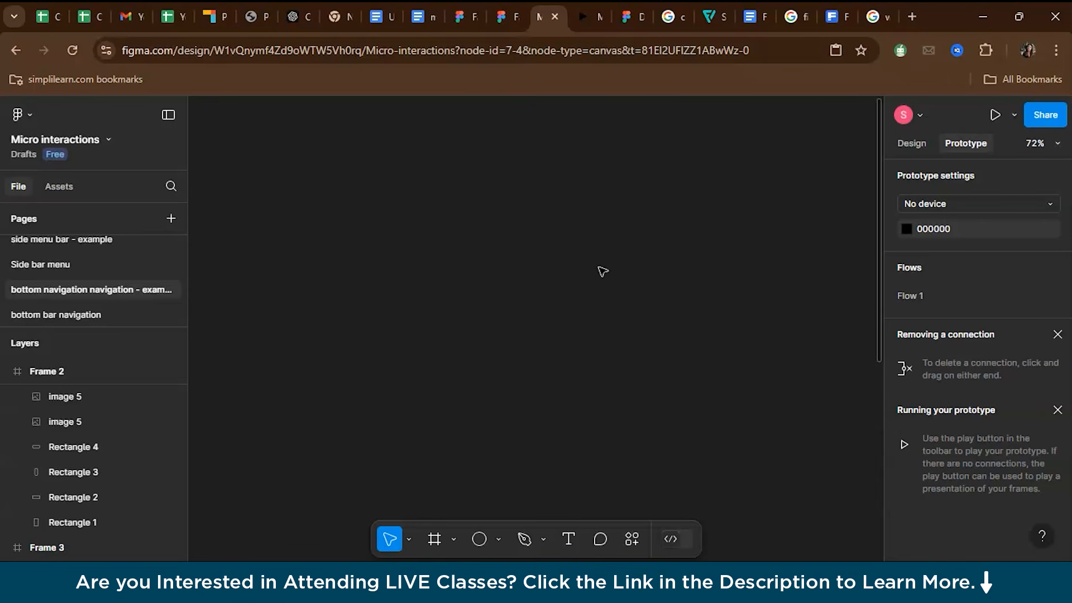
left_click(990, 114)
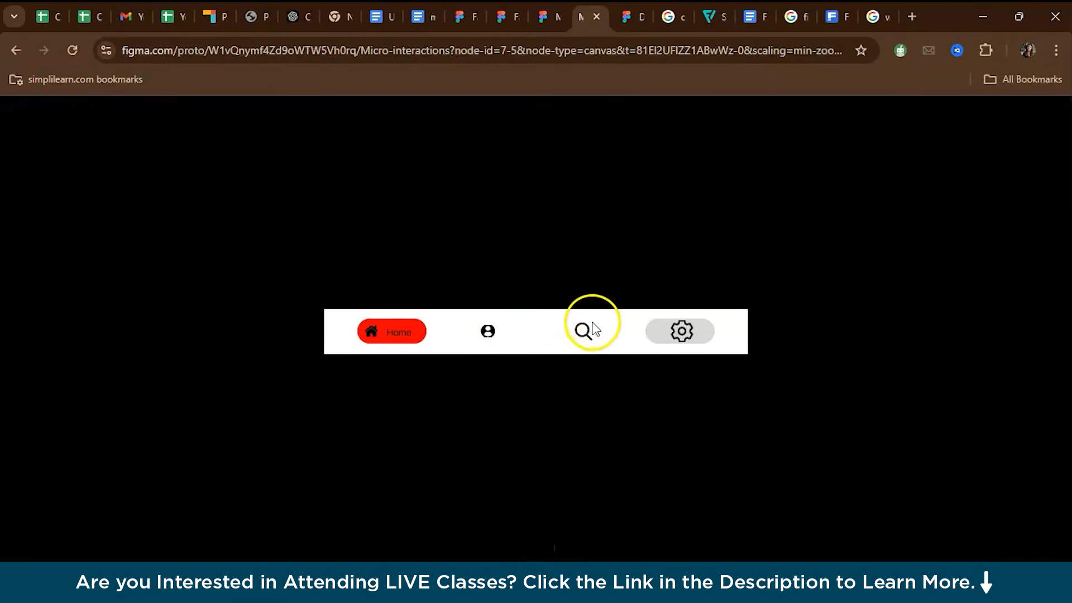
left_click(487, 331)
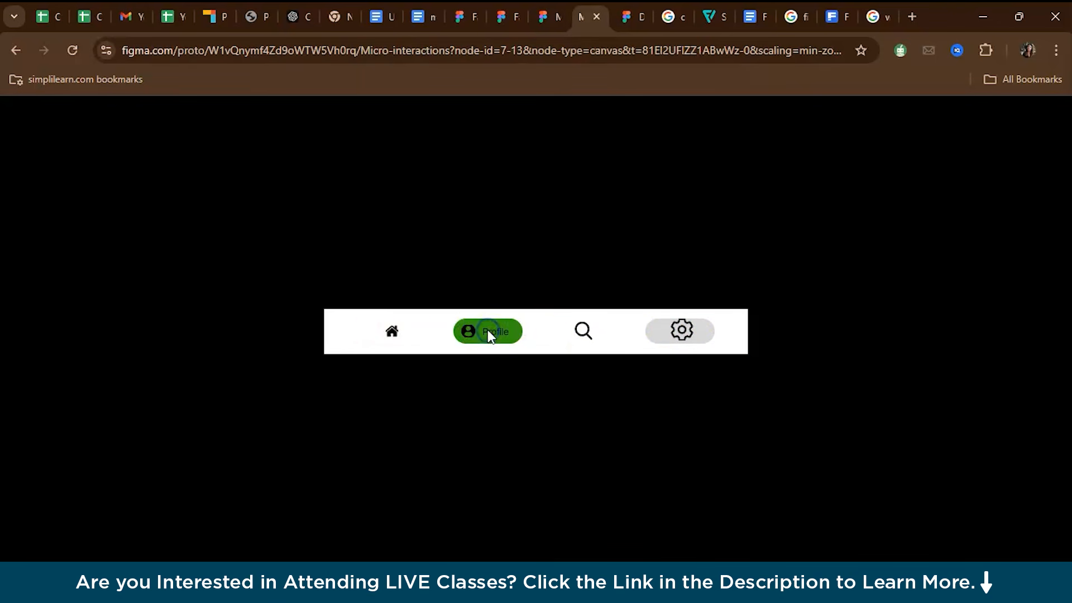
left_click(582, 331)
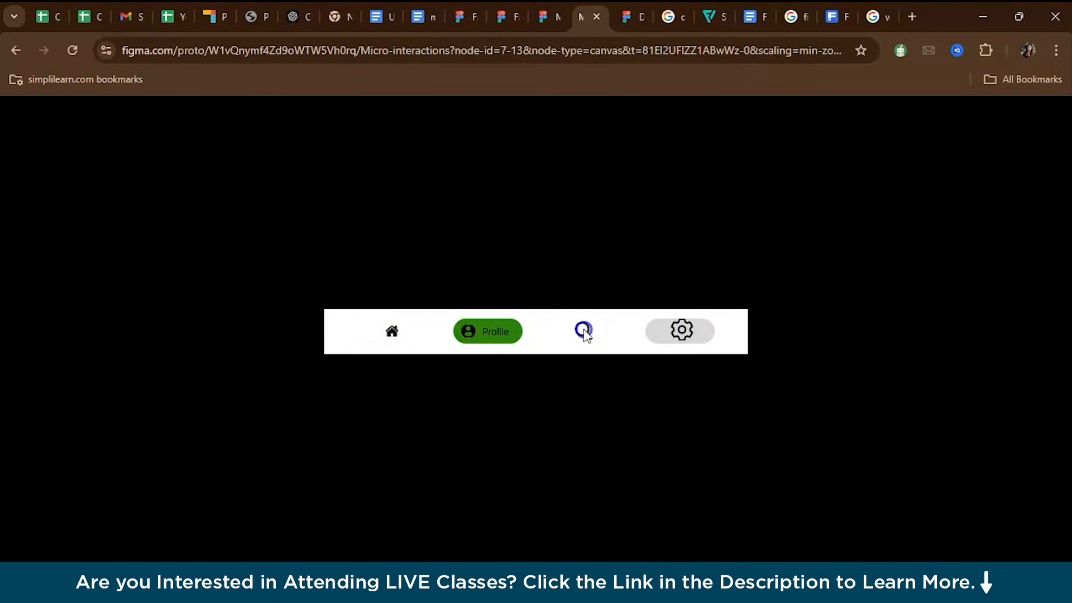
left_click(394, 337)
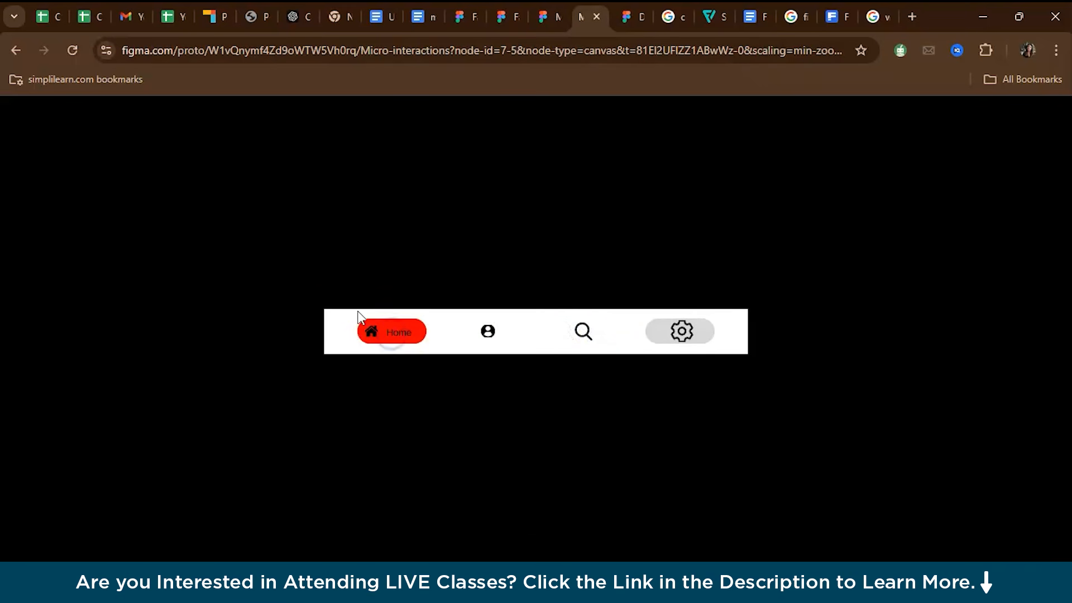
left_click(596, 18)
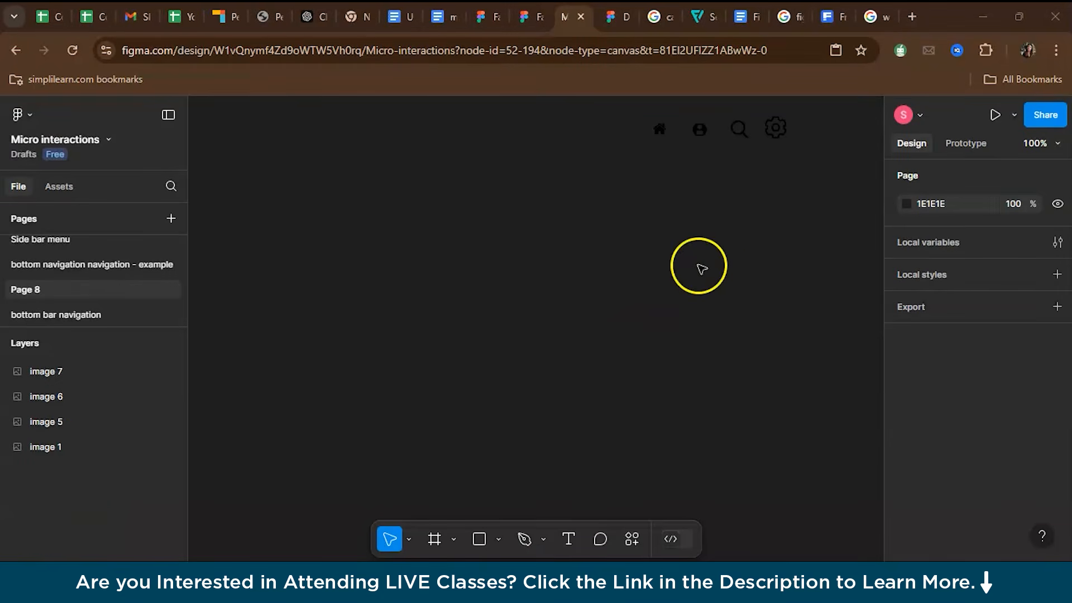
Align the settings icon with the other icons on Page 8 and draw a wide frame of about 690 × 80 below them.
left_click(780, 137)
left_click(745, 142)
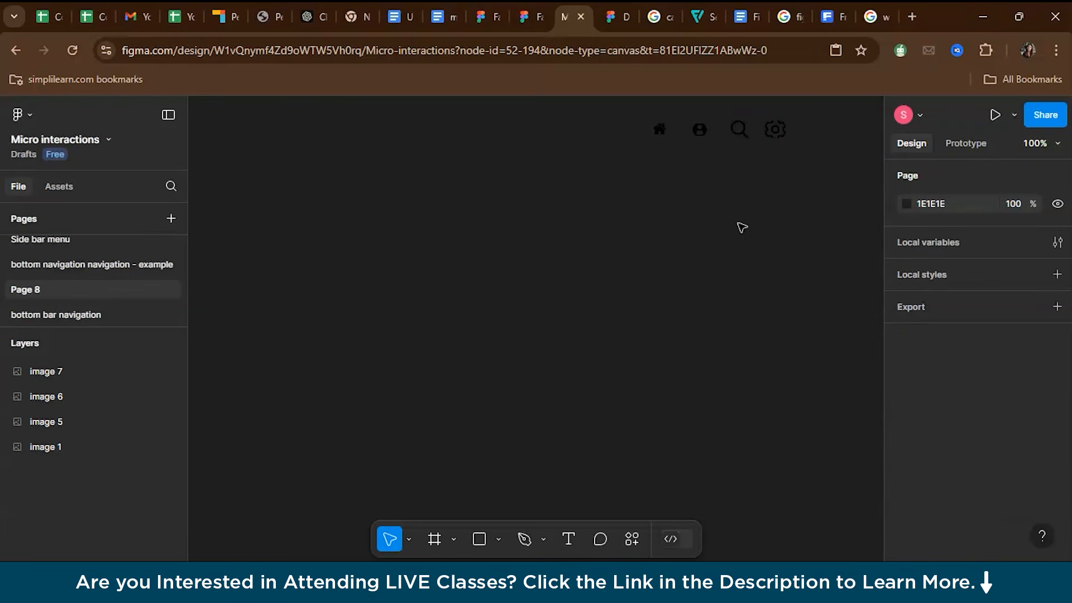
key("f")
left_click_drag(299, 192, 844, 256)
left_click(789, 367)
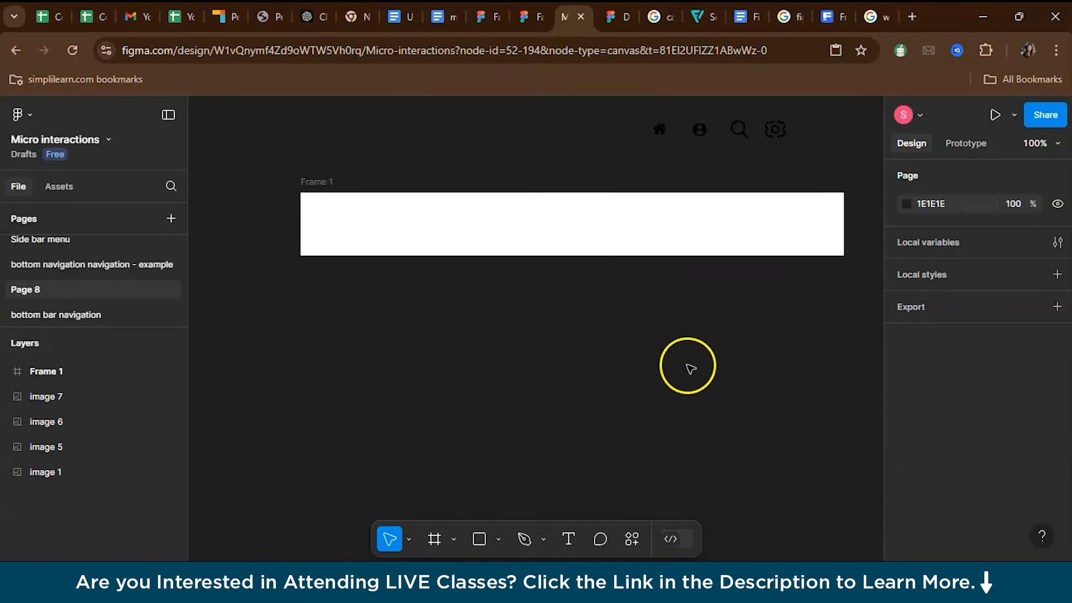
Draw a rectangle of about 154 × 38 at the frame's left end and set its corner radius to 31.
key("r")
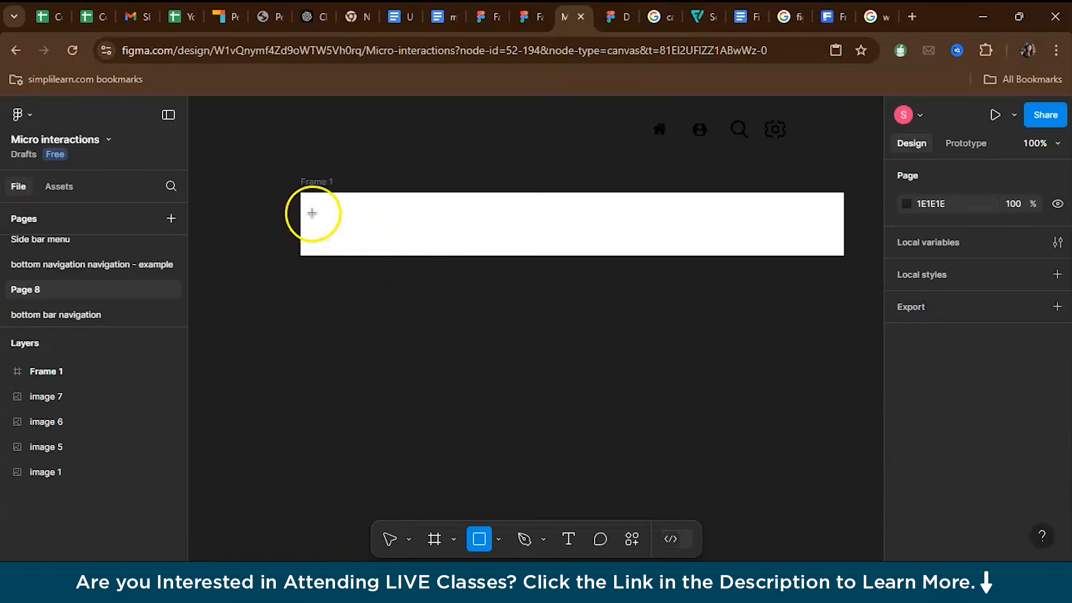
left_click_drag(314, 209, 435, 240)
left_click(1006, 426)
type("1")
key("Up")
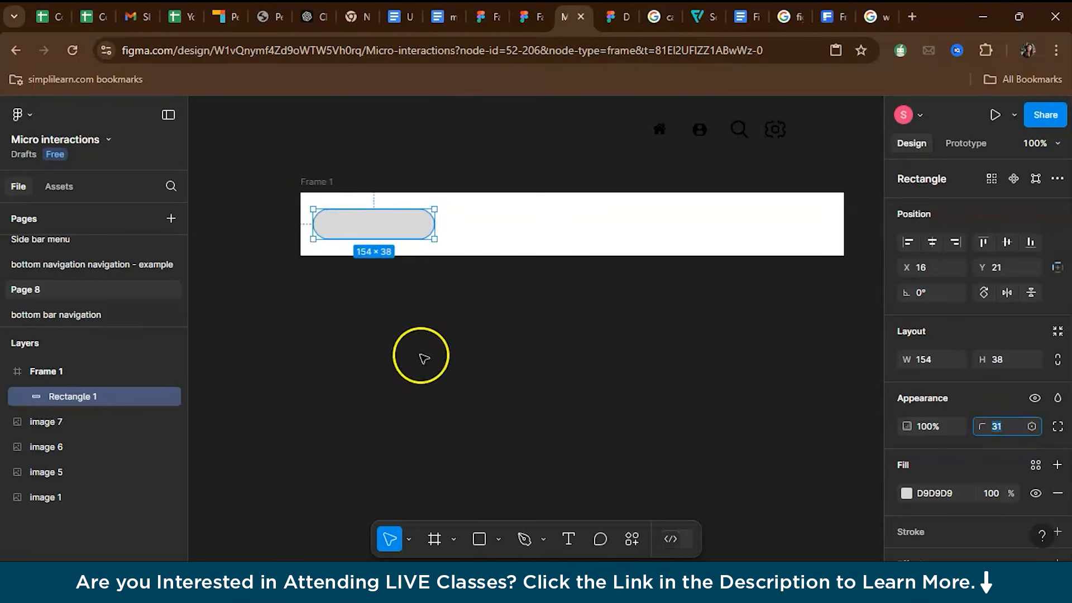
Duplicate the rounded rectangle into a row of four across the frame and widen the frame to 700.
left_click_drag(383, 233, 521, 232)
left_click_drag(521, 233, 683, 232)
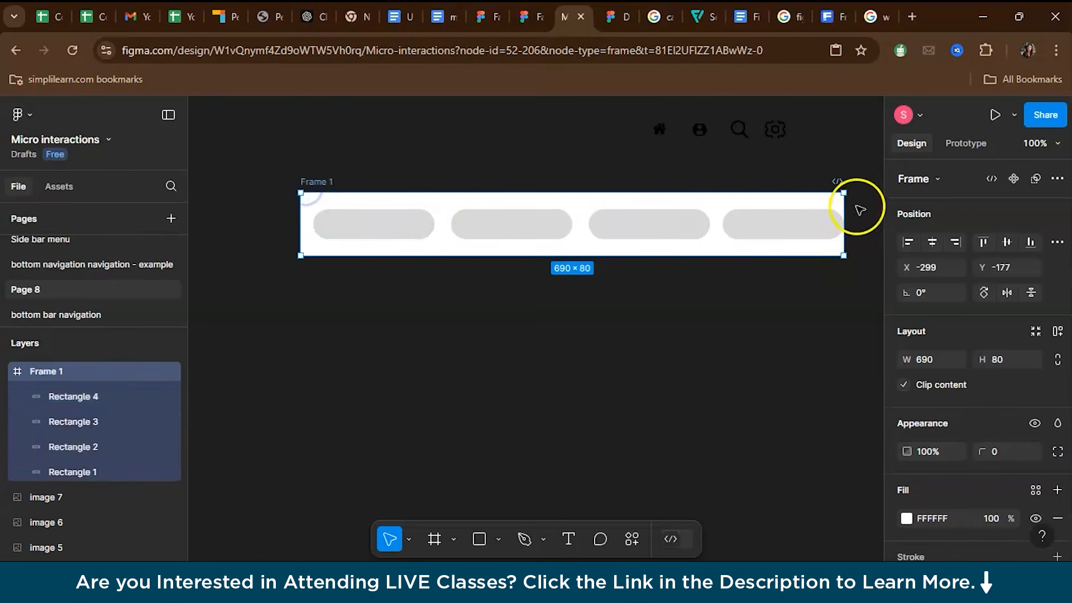
left_click_drag(844, 203, 852, 202)
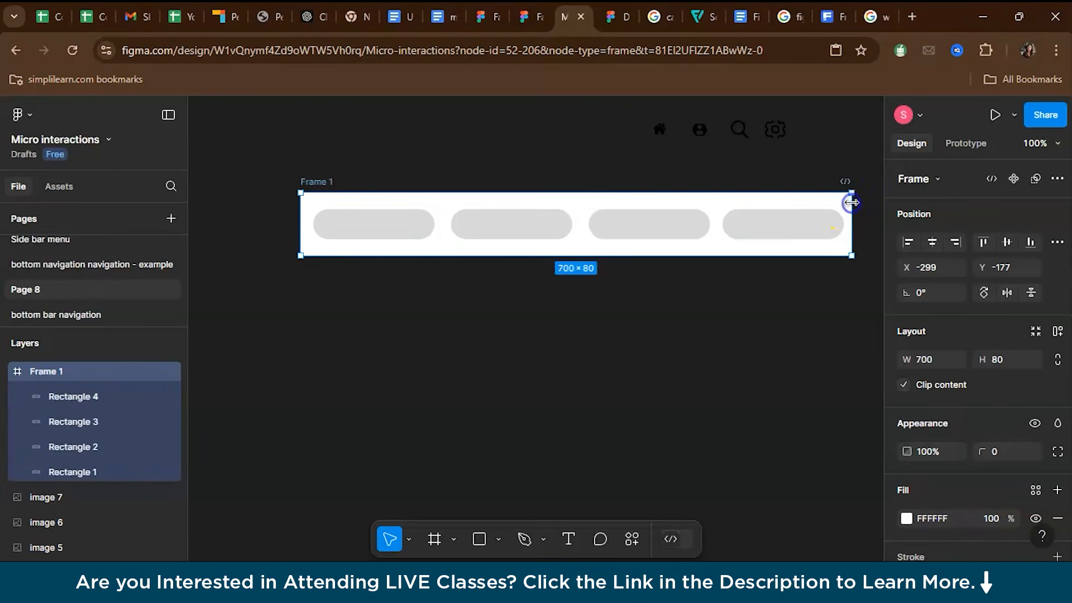
Place a copy of the home icon at the centre of the frame's first rounded rectangle.
left_click(660, 124)
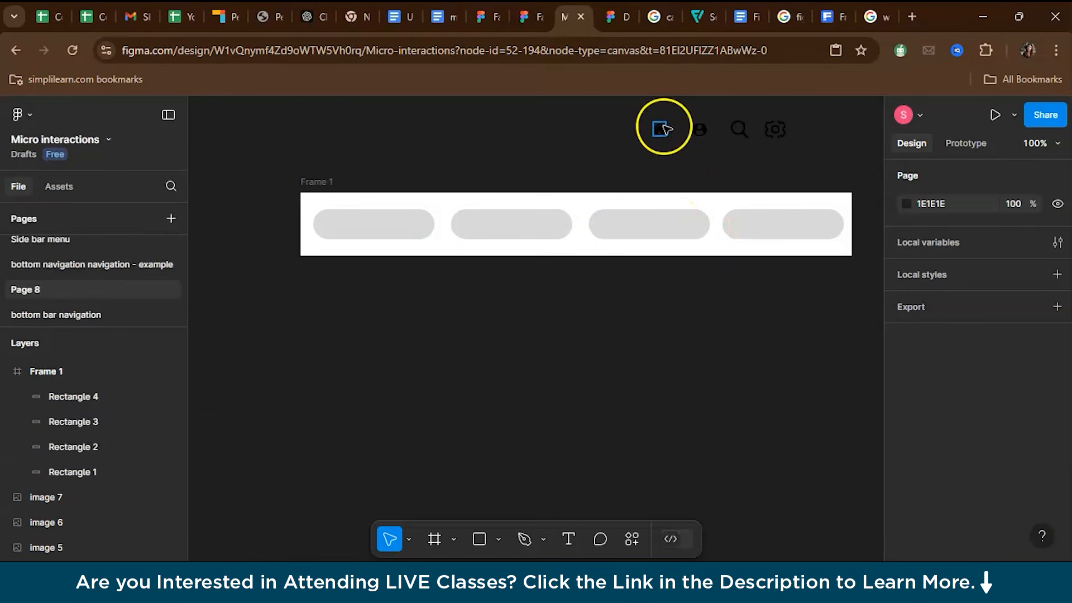
mouse_move(660, 124)
left_mouse_down()
mouse_move(605, 158)
mouse_move(419, 218)
mouse_move(585, 129)
mouse_move(674, 132)
left_mouse_up()
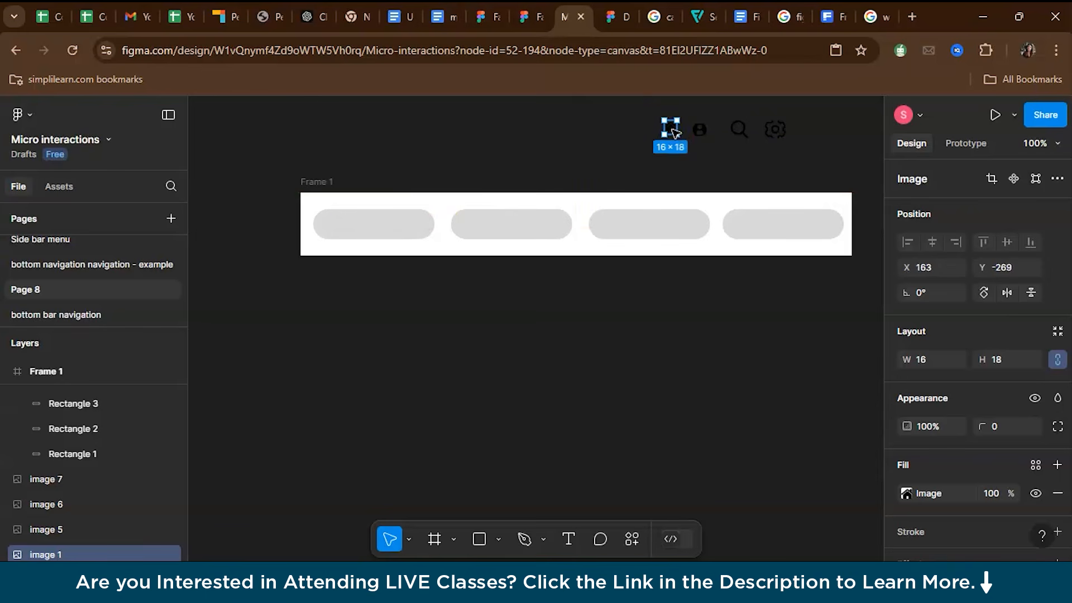
double_click(355, 227)
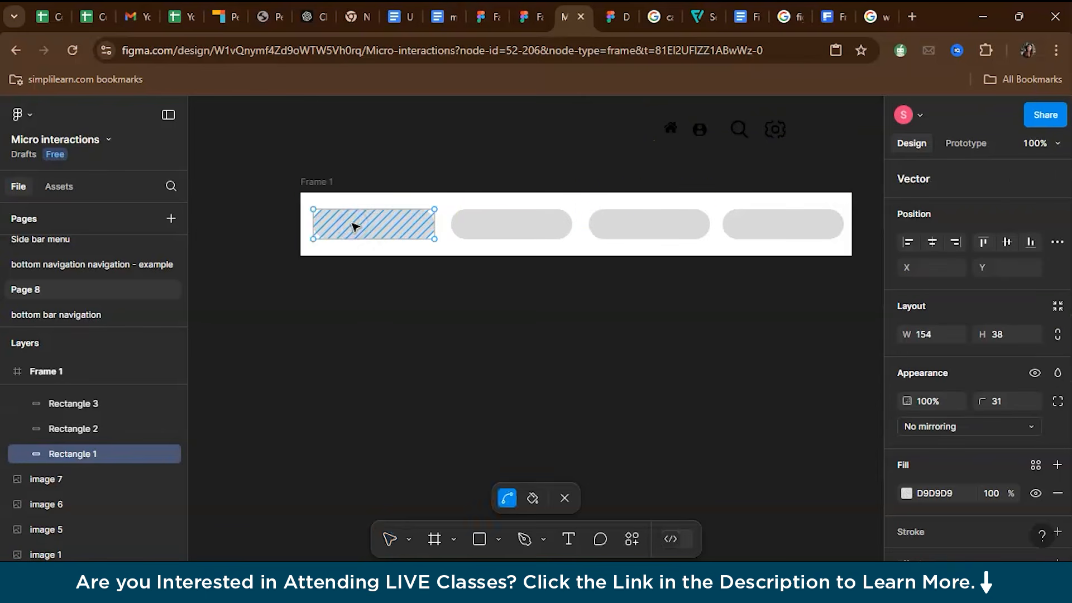
key("ctrl+v")
left_click(642, 175)
left_click(674, 123)
left_click_drag(673, 123, 389, 222)
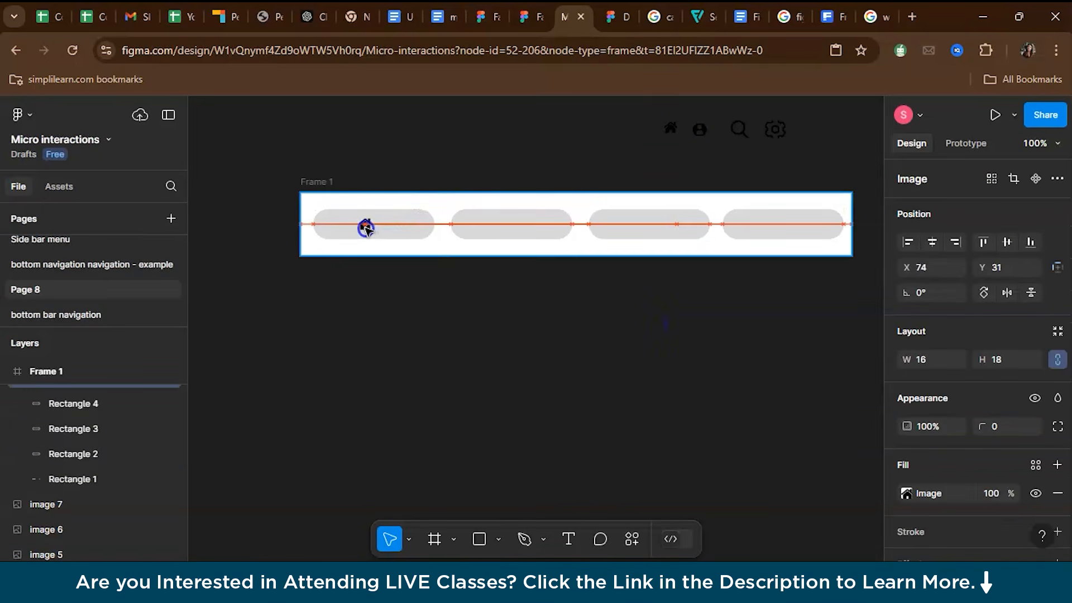
left_click_drag(373, 224, 371, 224)
left_click(486, 160)
Centre the profile, search and settings icons on the second, third and fourth rounded rectangles.
left_click(699, 132)
left_click_drag(700, 132, 511, 224)
left_click_drag(741, 129, 648, 226)
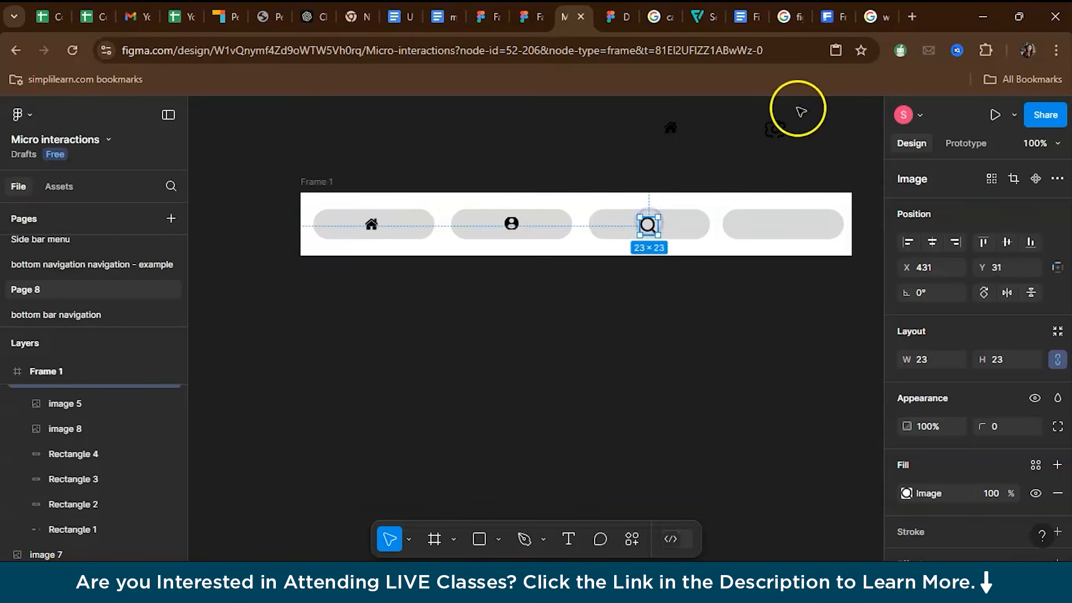
left_click_drag(777, 133, 783, 224)
left_click(742, 137)
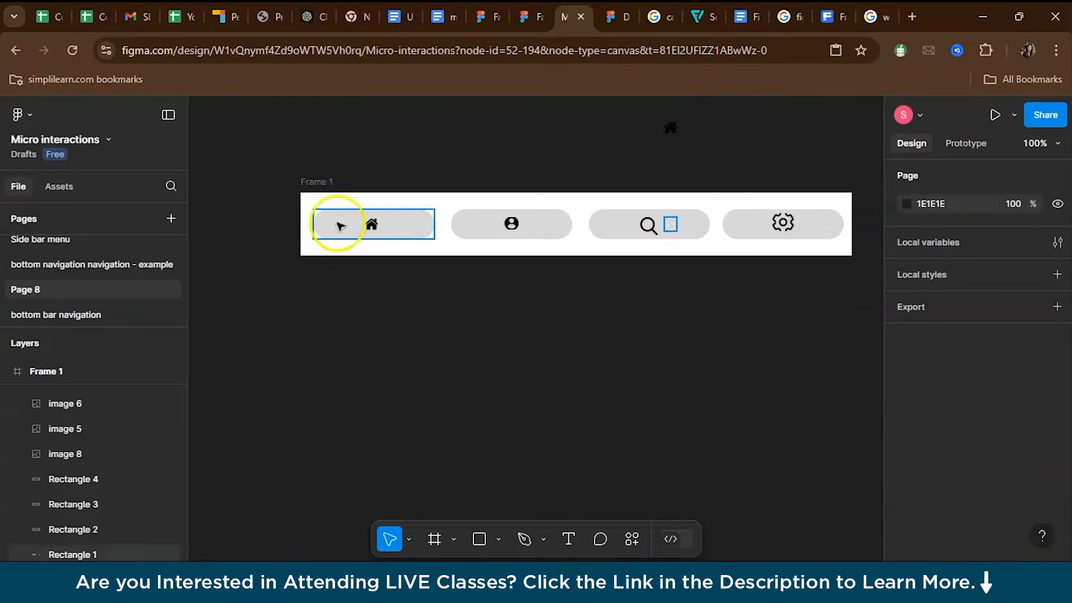
Duplicate Frame 1 twice and stack the original directly above the first copy.
left_click(312, 181)
key("ctrl+d")
scroll(306, 357, "down", 5)
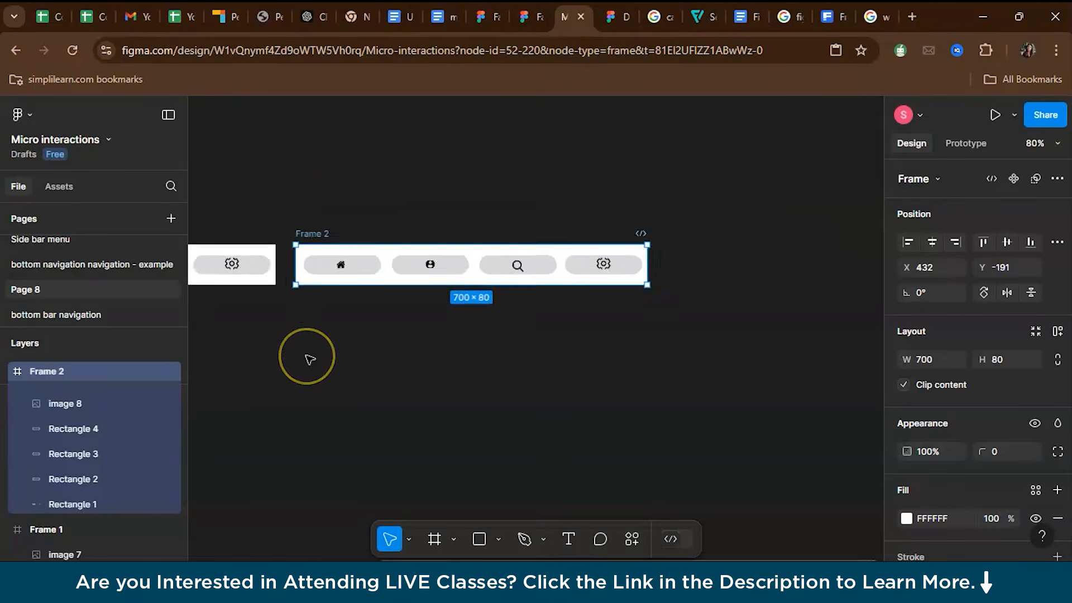
scroll(309, 359, "left", 5)
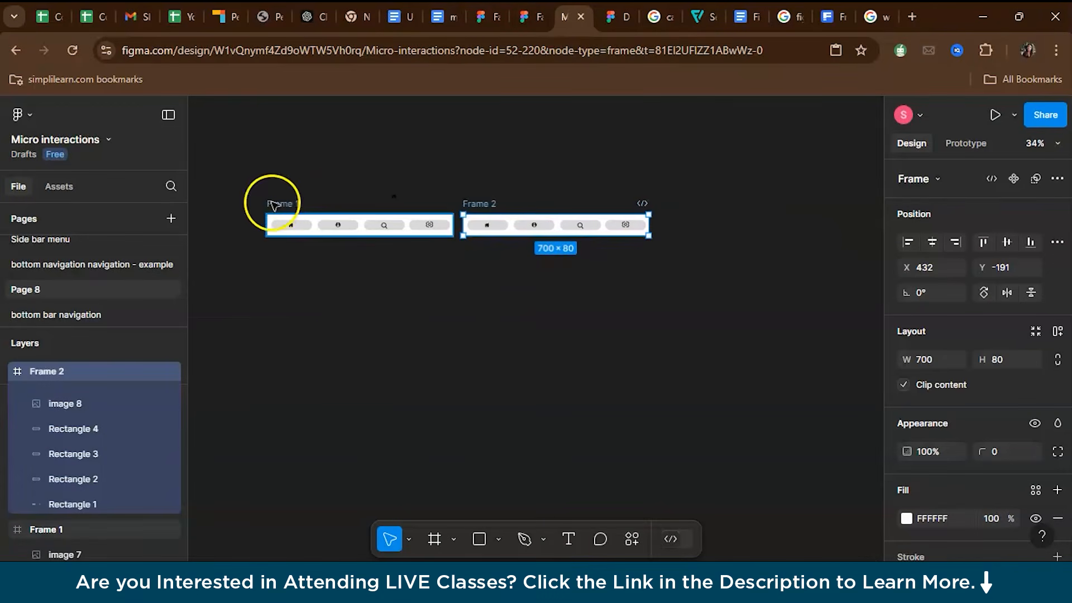
left_click_drag(283, 204, 474, 148)
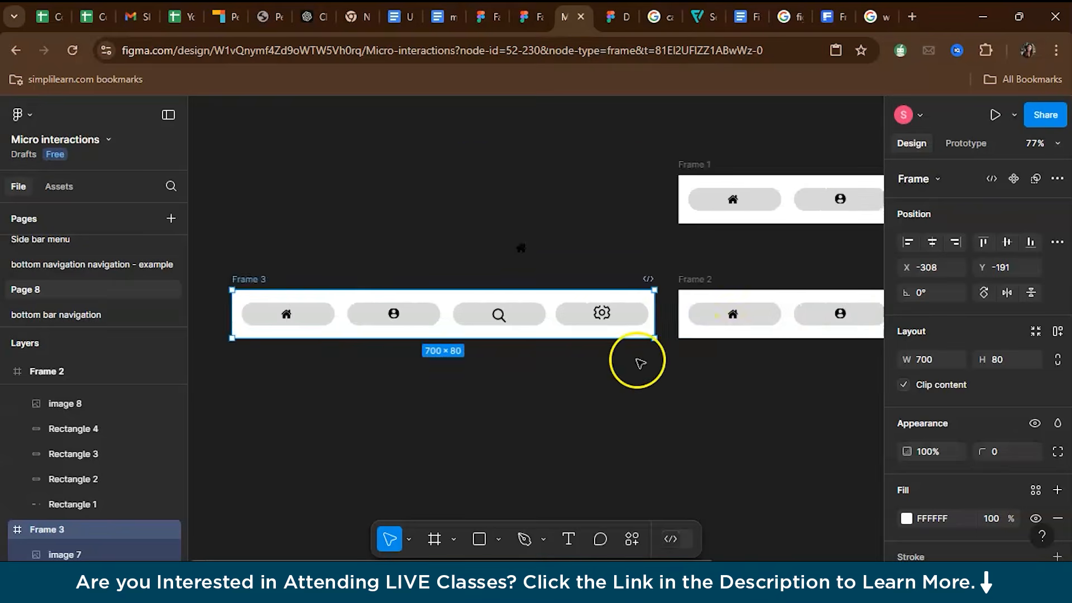
Move Frame 3 below Frame 2 and align their left edges.
scroll(637, 361, "right", 3)
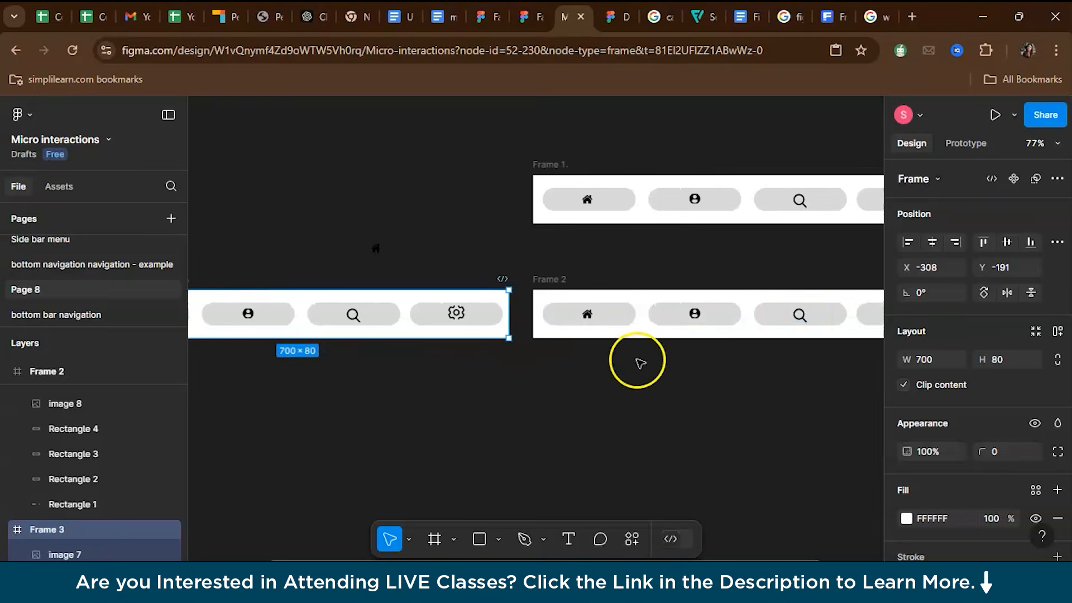
scroll(447, 402, "left", 4)
left_click_drag(314, 281, 814, 366)
scroll(623, 385, "right", 5)
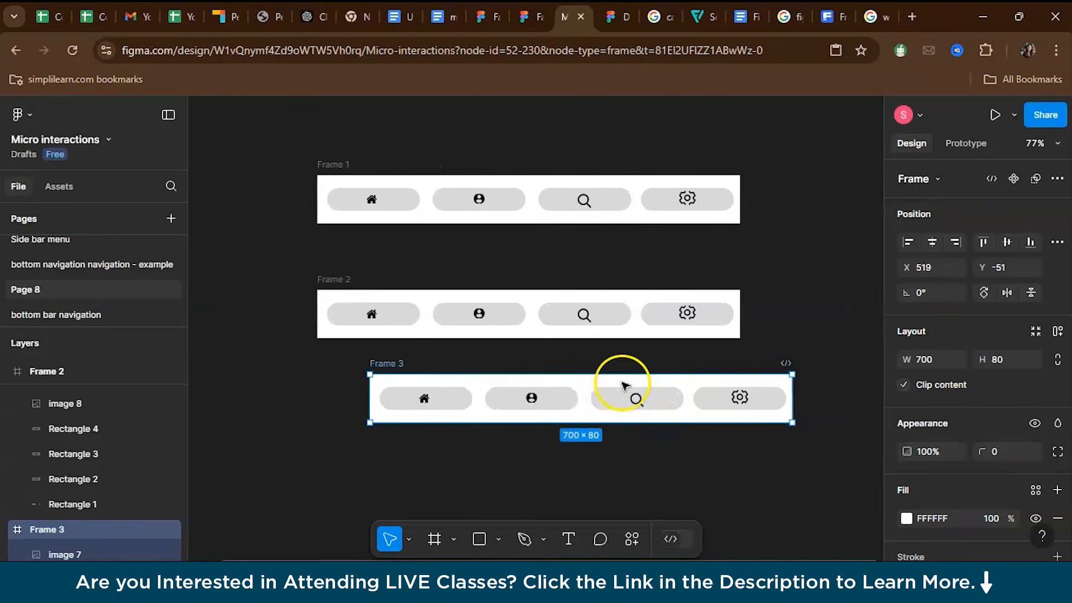
left_click_drag(380, 364, 338, 373)
Duplicate Frame 3, place the copy below it as the fourth row, and shift Frame 2 up slightly.
key("ctrl+d")
scroll(701, 323, "down", 2)
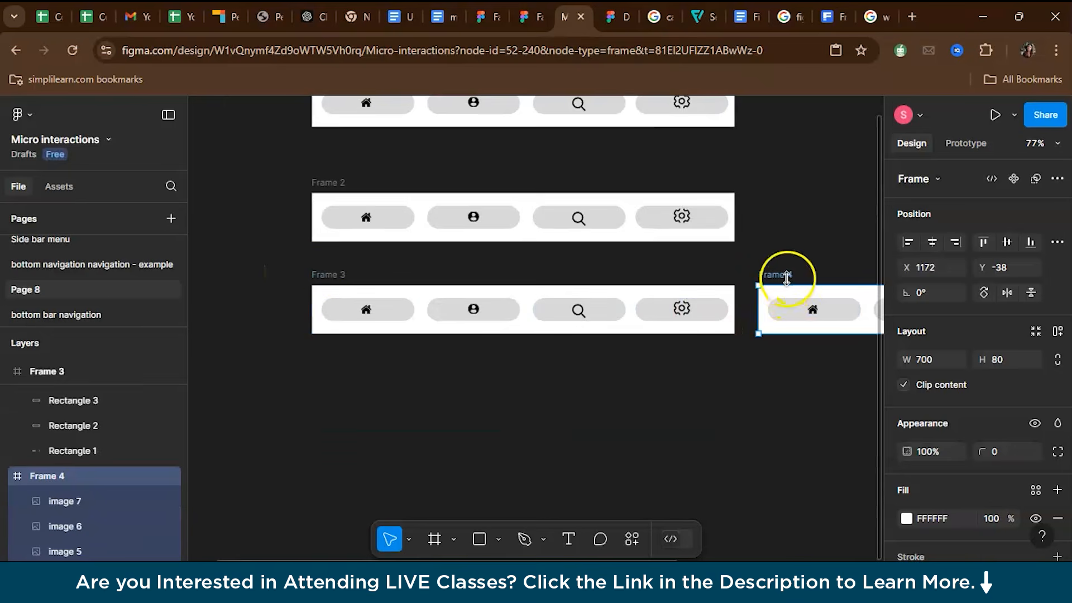
left_click_drag(788, 280, 337, 374)
left_click_drag(326, 186, 330, 158)
Compare the four stacked frames with the highlighted items on the bottom navigation example page.
scroll(702, 317, "up", 3)
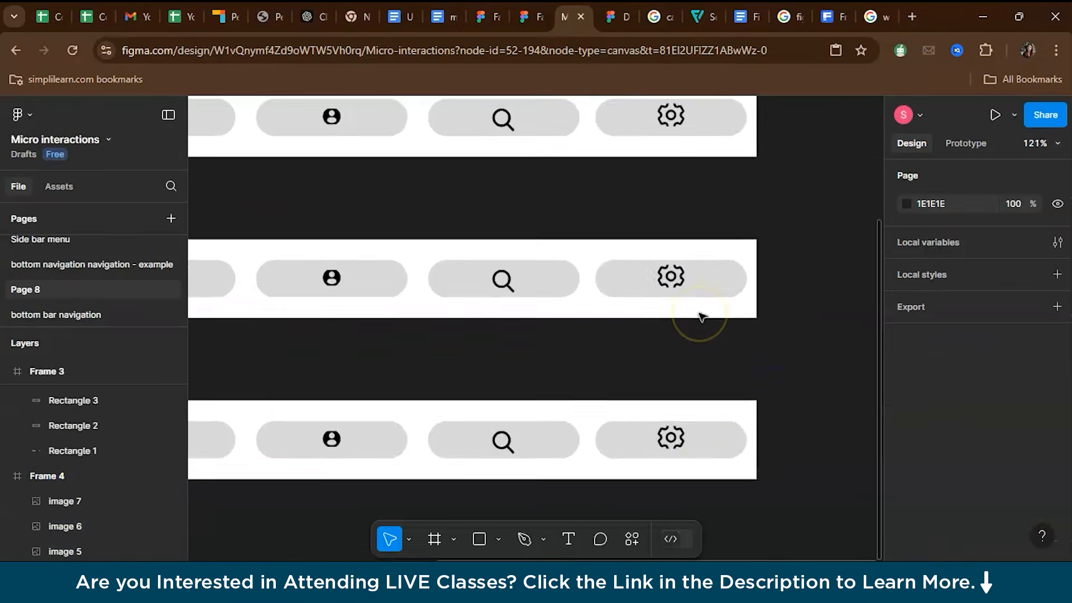
scroll(702, 316, "up", 2)
scroll(701, 317, "left", 1)
scroll(702, 317, "down", 3)
scroll(701, 317, "down", 1)
scroll(702, 316, "up", 2)
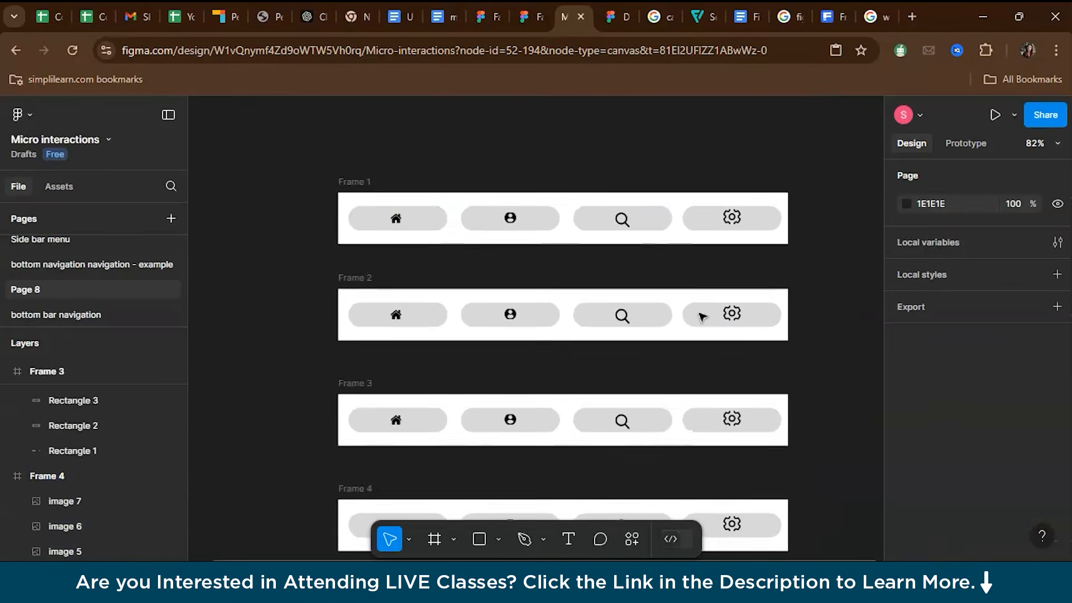
scroll(702, 314, "up", 3)
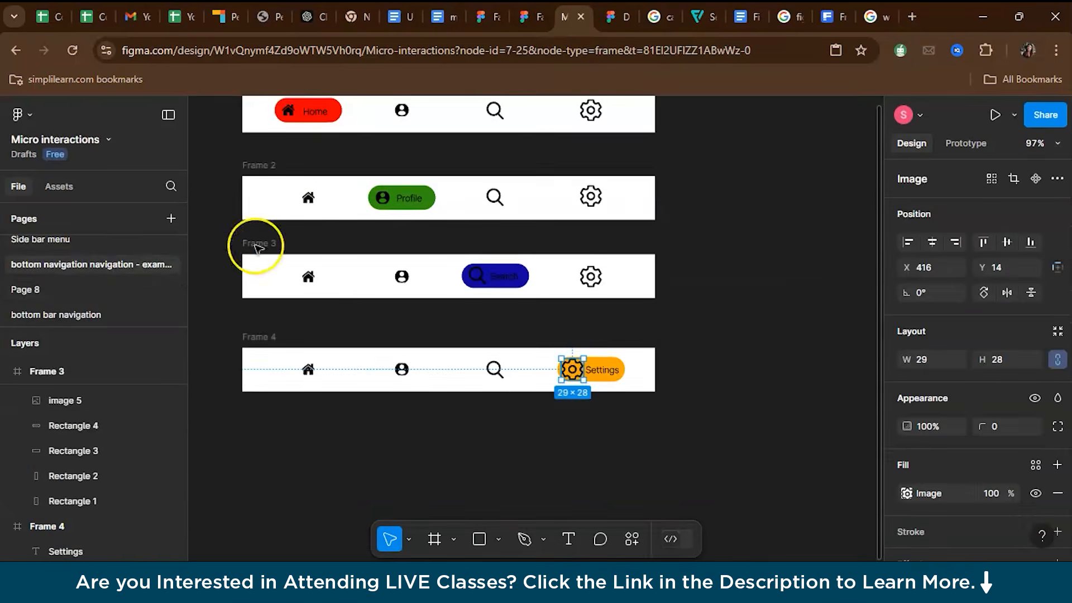
scroll(262, 248, "up", 3)
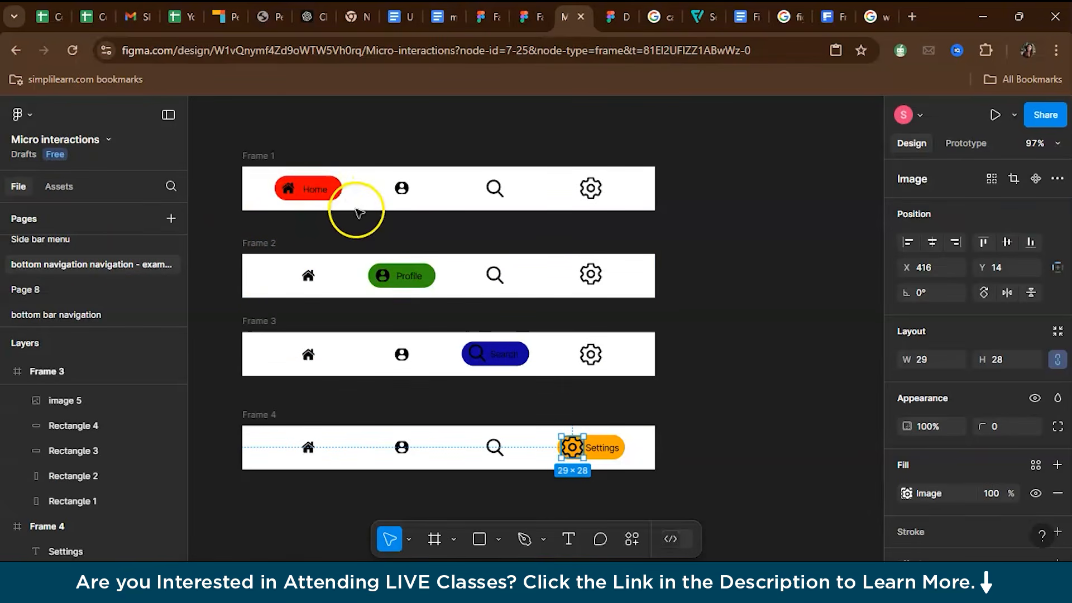
left_click(335, 195)
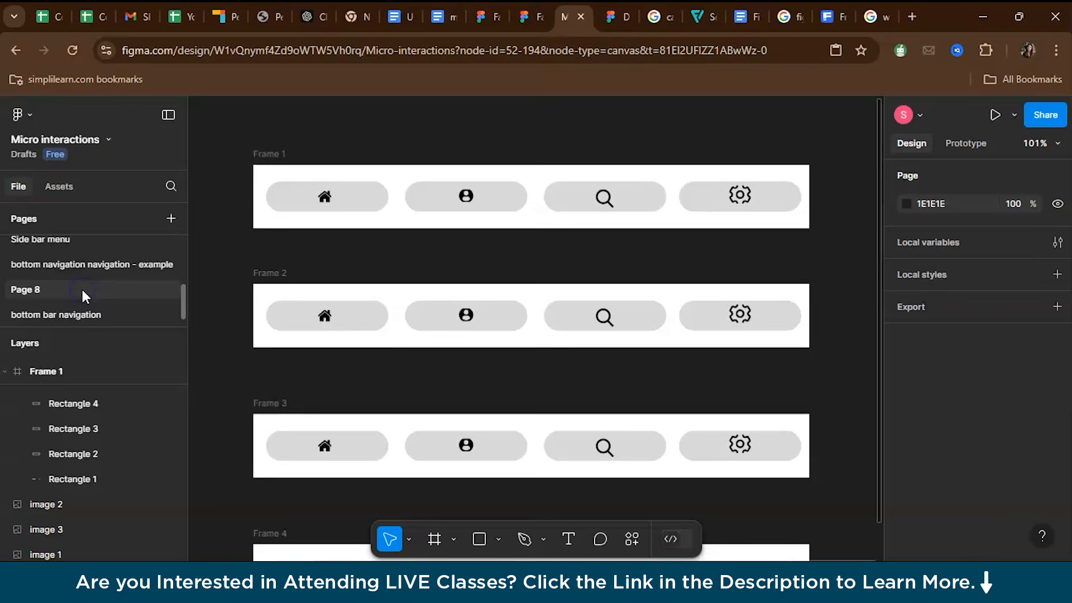
Move Frame 1's home icon to the left end of its rounded rectangle and add the text "Home" beside it.
left_click_drag(322, 194, 284, 198)
left_click(352, 134)
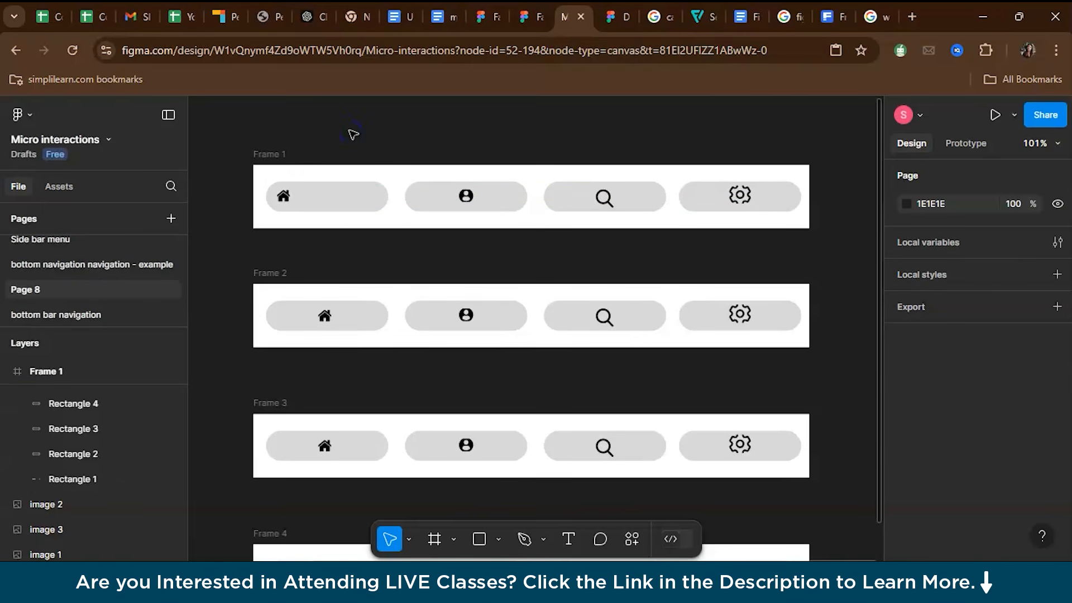
key("t")
left_click_drag(299, 197, 375, 213)
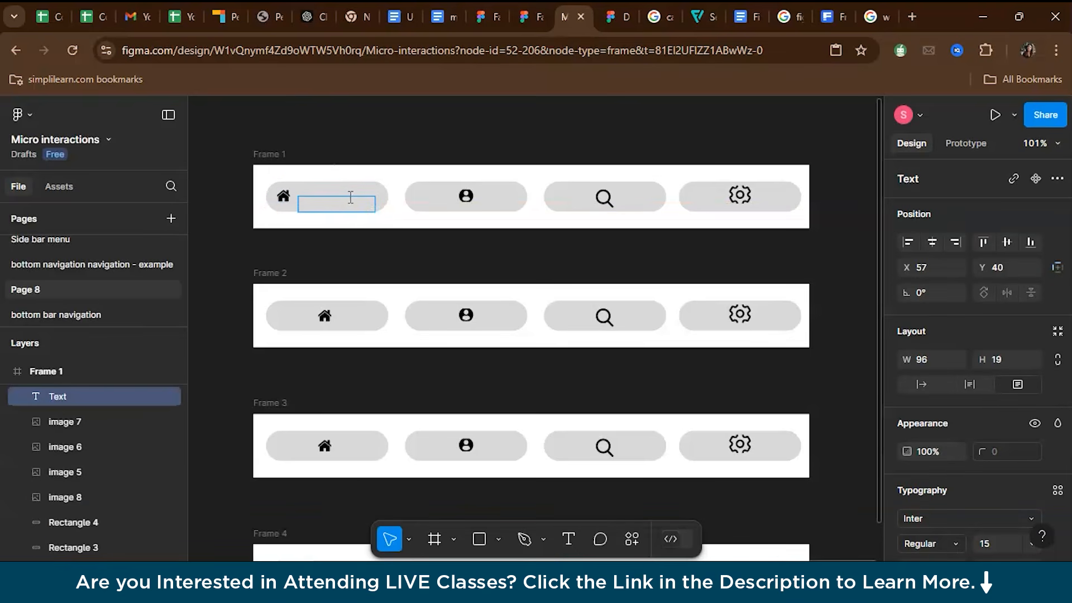
type("Home")
left_click(395, 127)
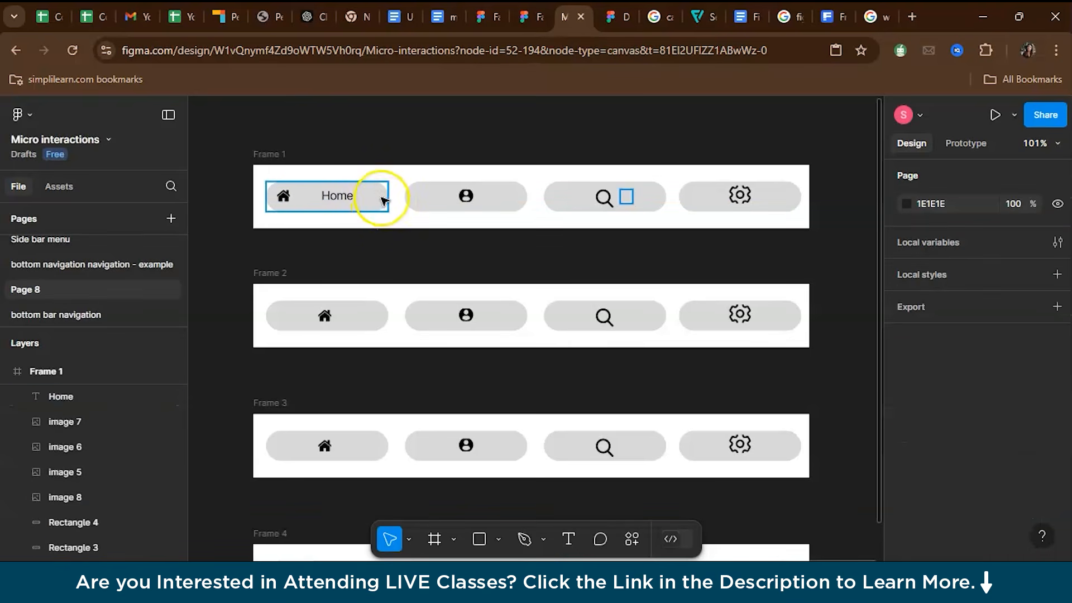
Fill the rounded rectangle behind Frame 1's Home label with FF0000.
double_click(384, 201)
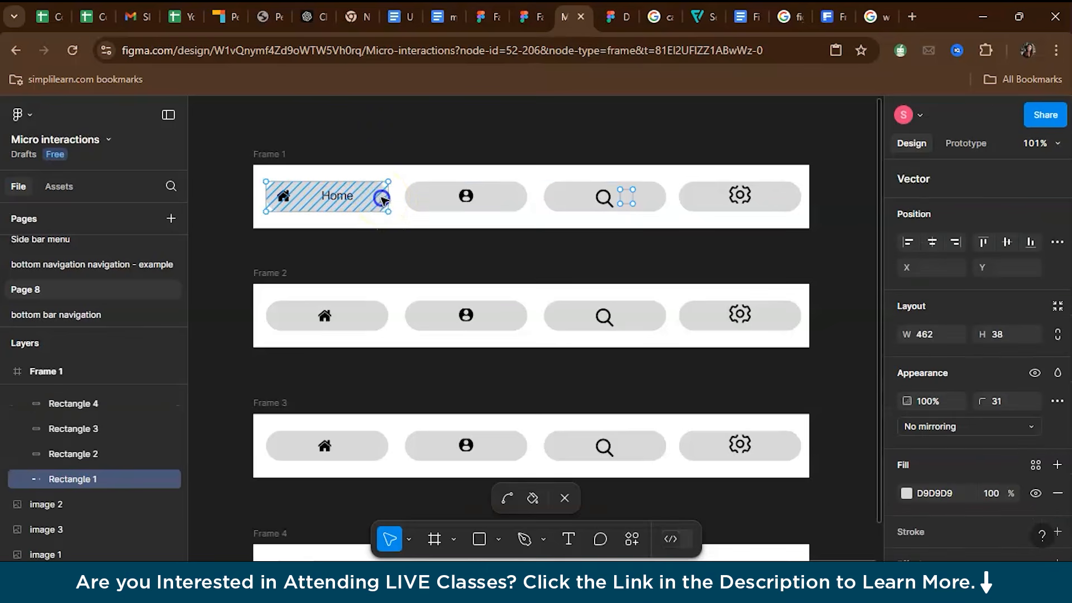
left_click(923, 493)
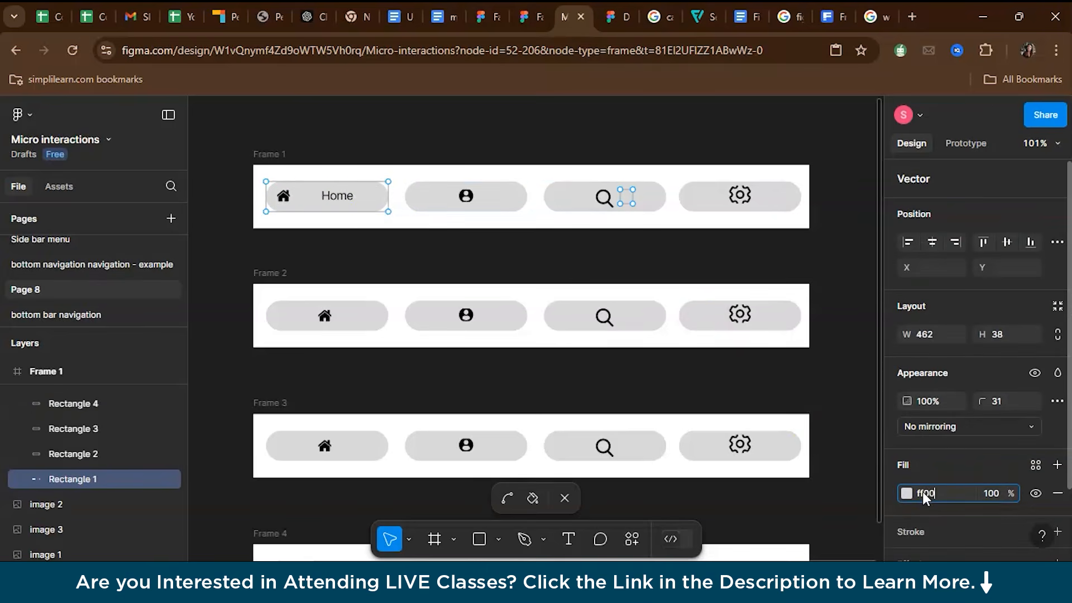
key("Tab")
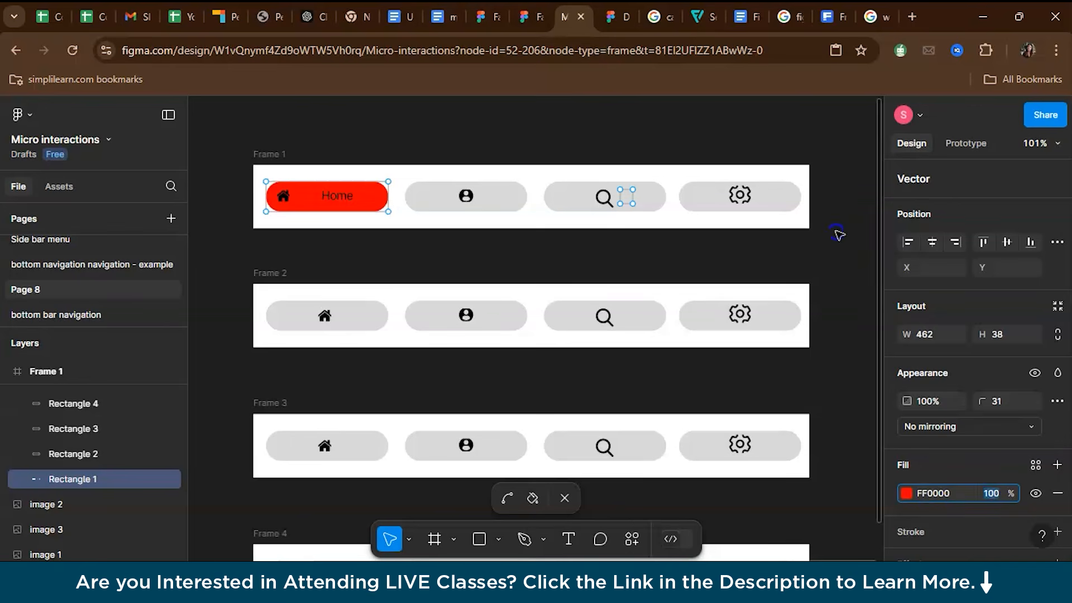
key("Escape")
left_click(800, 120)
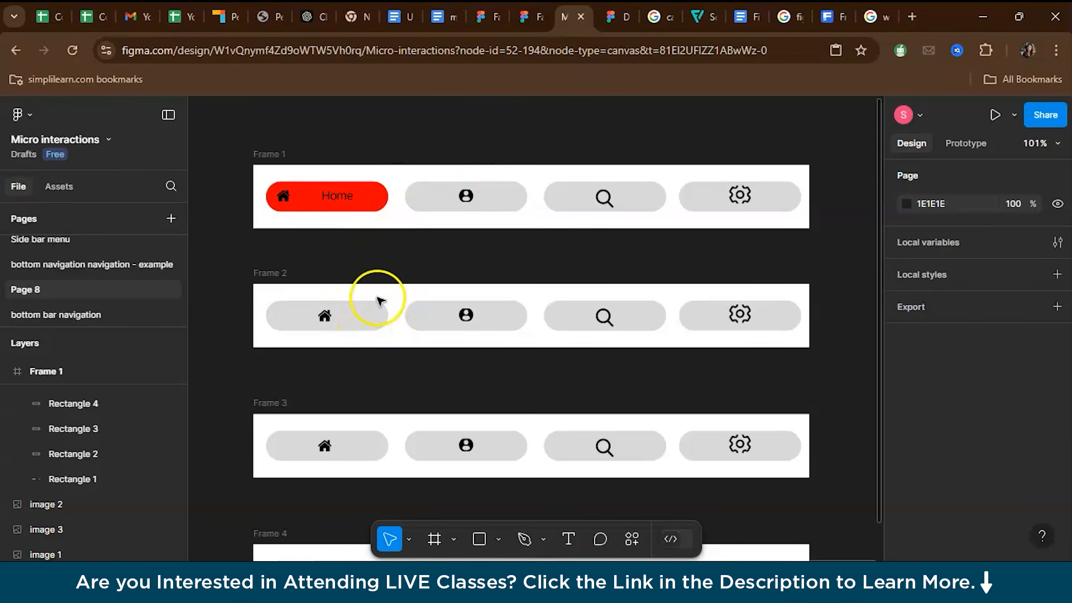
Set the fill of Frame 2's home rectangle to FF0000 at 0% opacity.
scroll(378, 296, "down", 1)
scroll(378, 297, "left", 1)
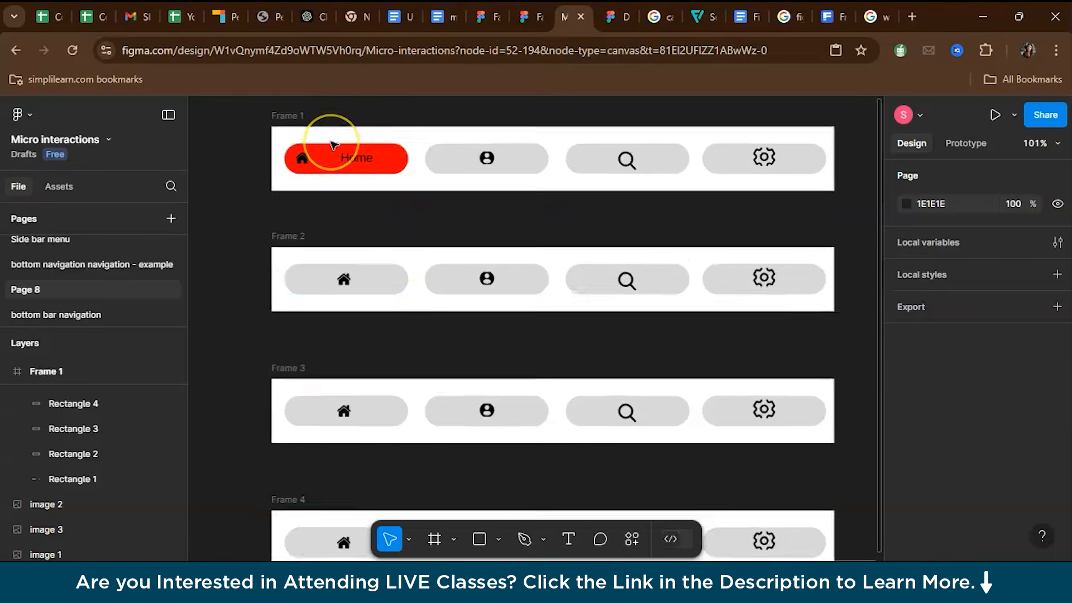
scroll(334, 142, "up", 2)
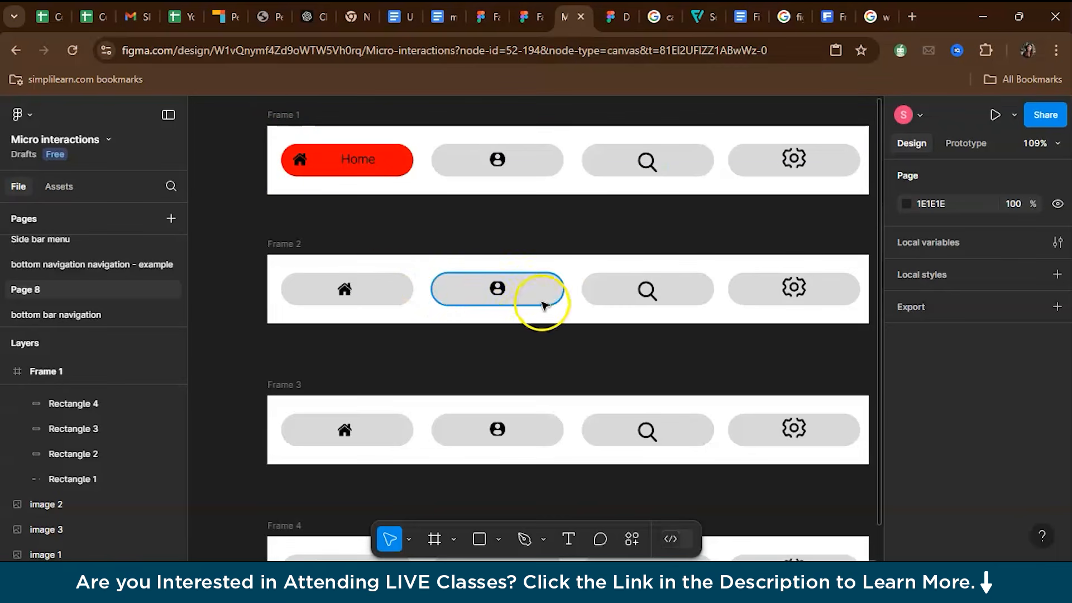
left_click(398, 293)
double_click(394, 293)
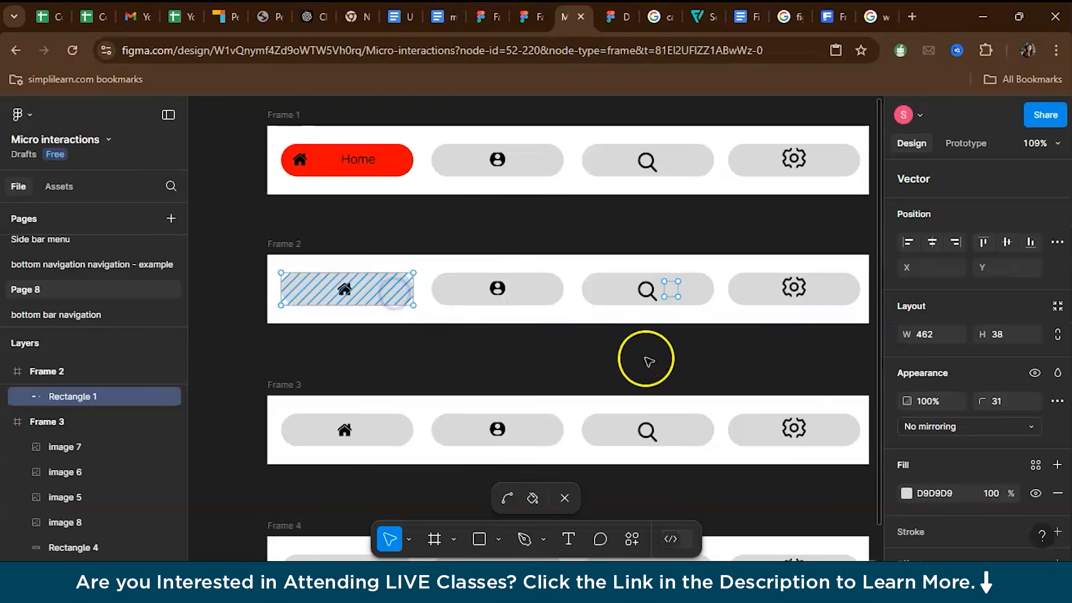
left_click(907, 493)
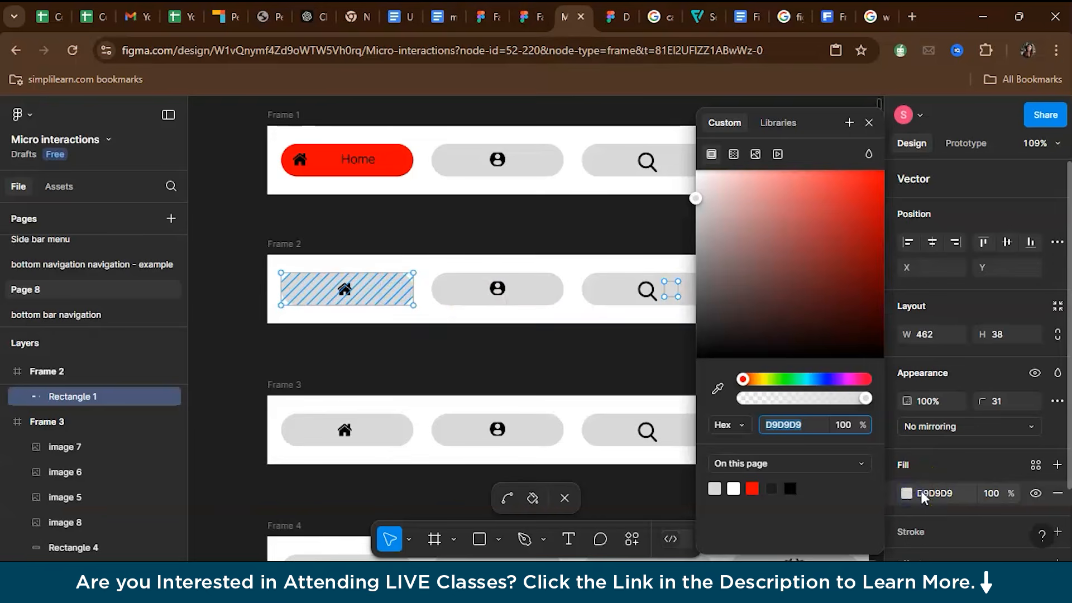
left_click(921, 490)
type("FF0000")
key("Return")
left_click(993, 493)
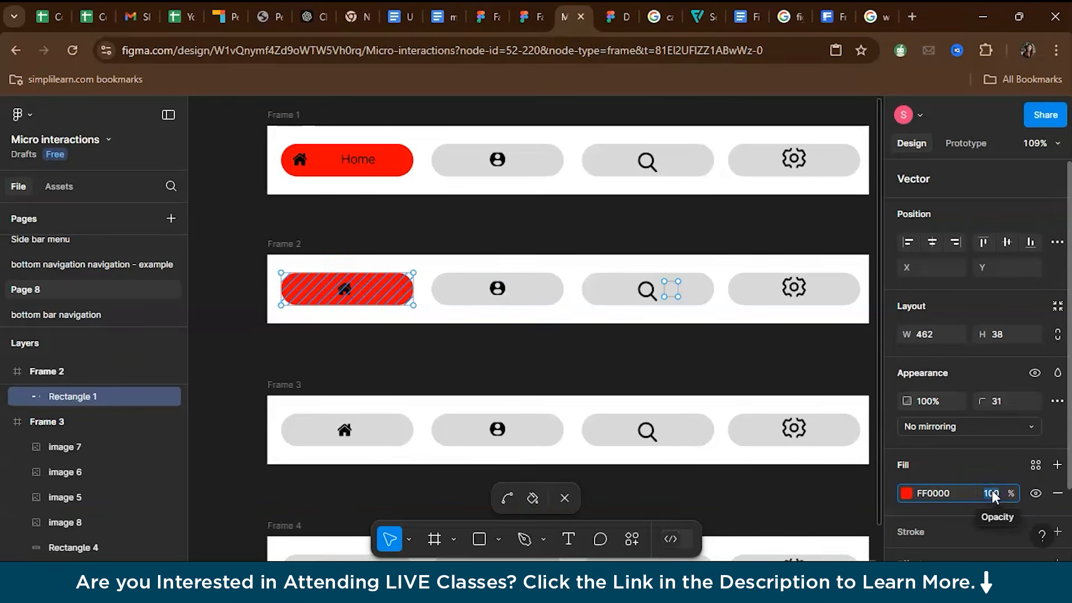
type("0")
key("Return")
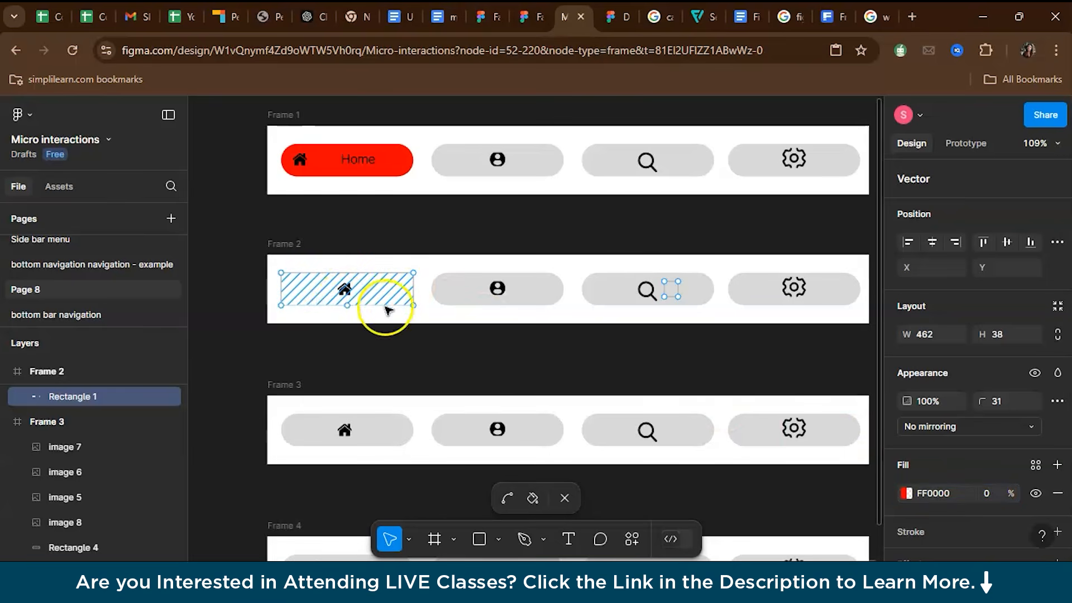
left_click(425, 366)
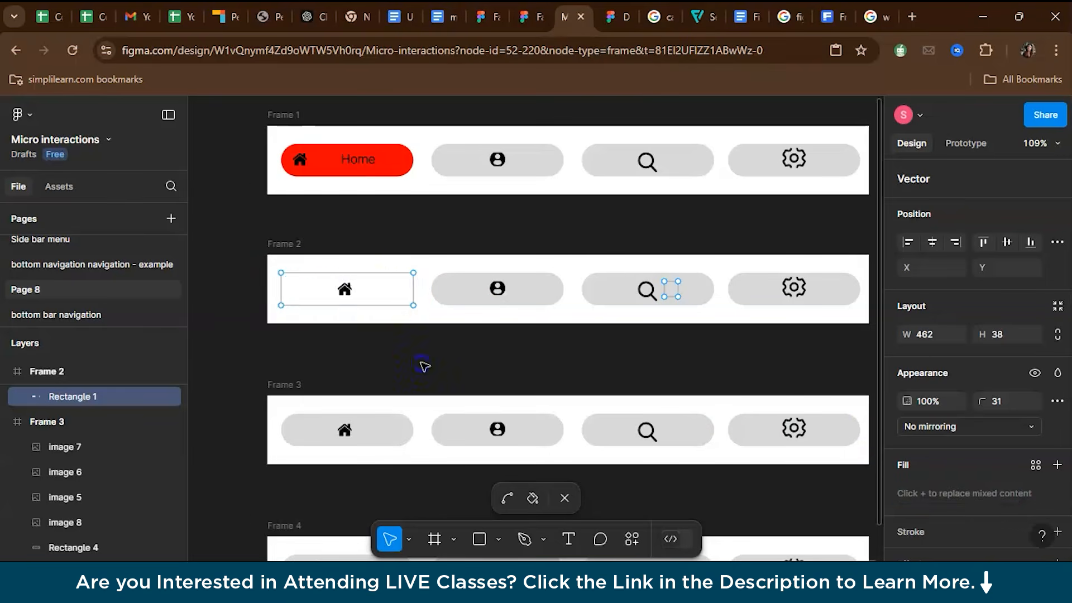
scroll(424, 365, "right", 2)
double_click(491, 256)
double_click(492, 257)
double_click(492, 257)
key("Escape")
left_click(498, 320)
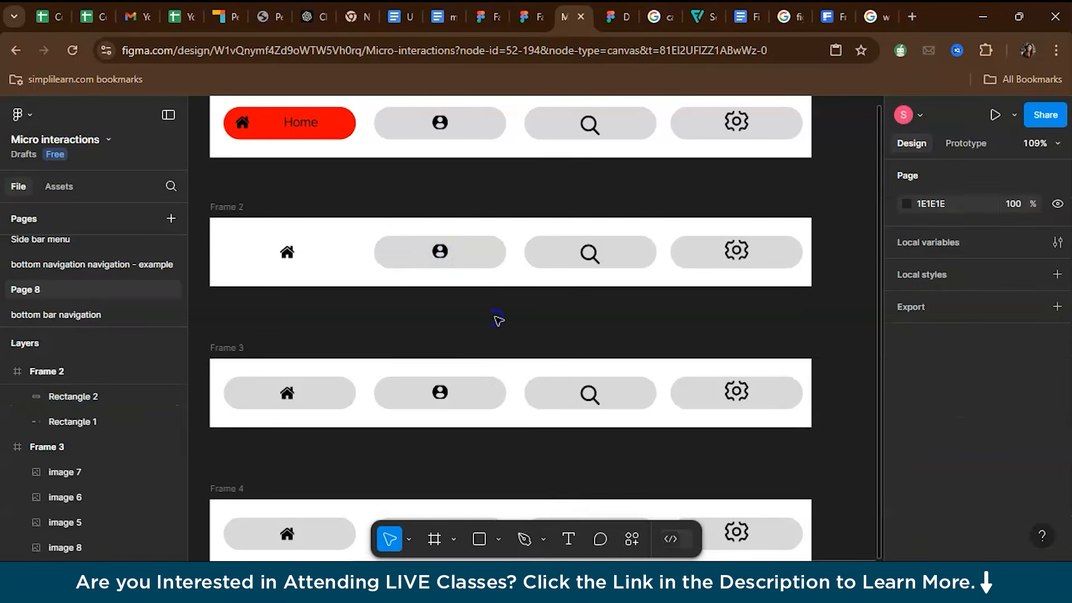
key("t")
left_click(435, 251)
key("Escape")
Move Frame 2's profile icon to the left end of its rounded rectangle and add the text "Profile" beside it.
left_click_drag(435, 252, 387, 251)
left_click(421, 207)
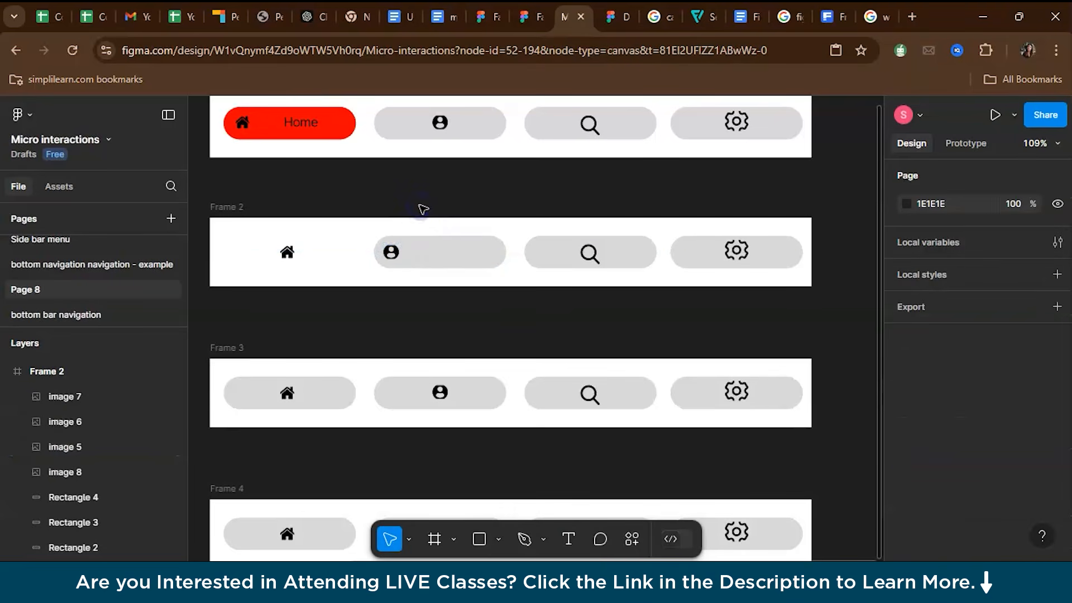
key("t")
left_click(409, 240)
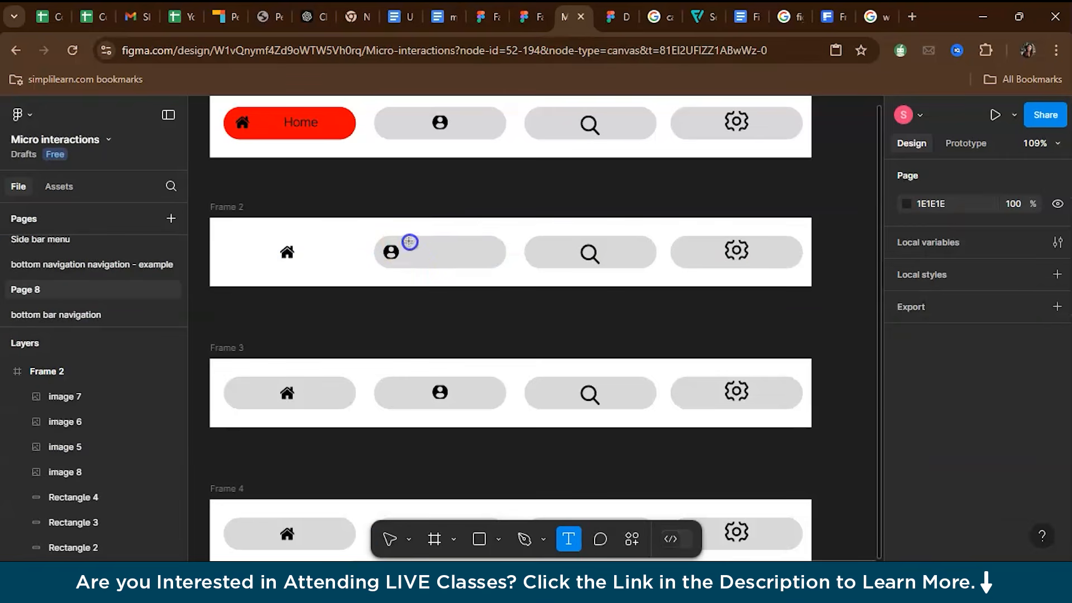
left_click_drag(409, 242, 498, 265)
type("Profile")
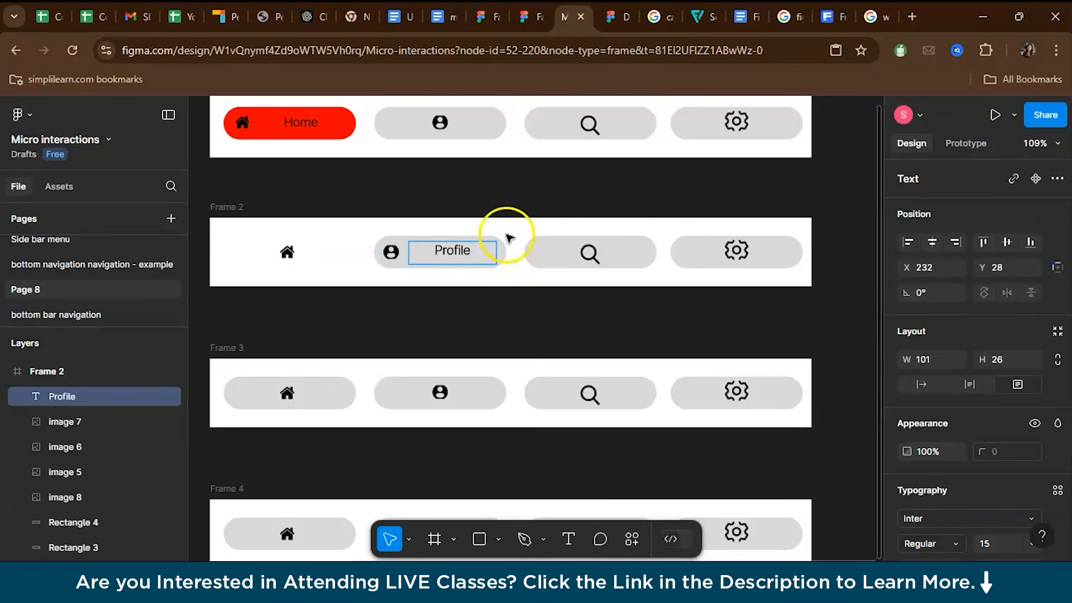
Fill the rounded rectangle behind Frame 2's Profile label with 30900D, taken from the profile rectangle on the example page.
left_click(512, 193)
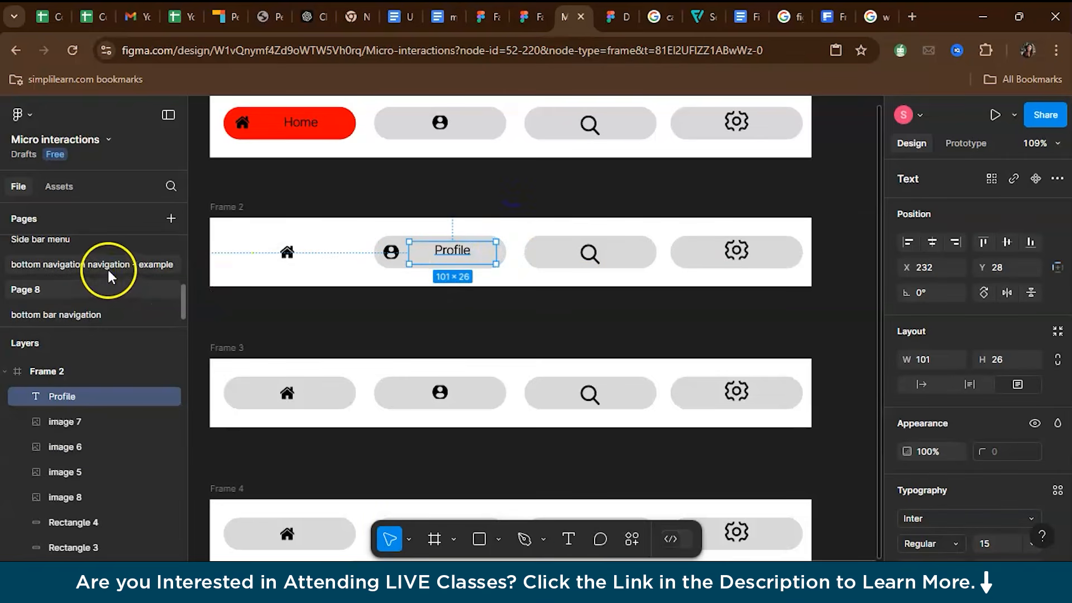
left_click(108, 266)
left_click(421, 278)
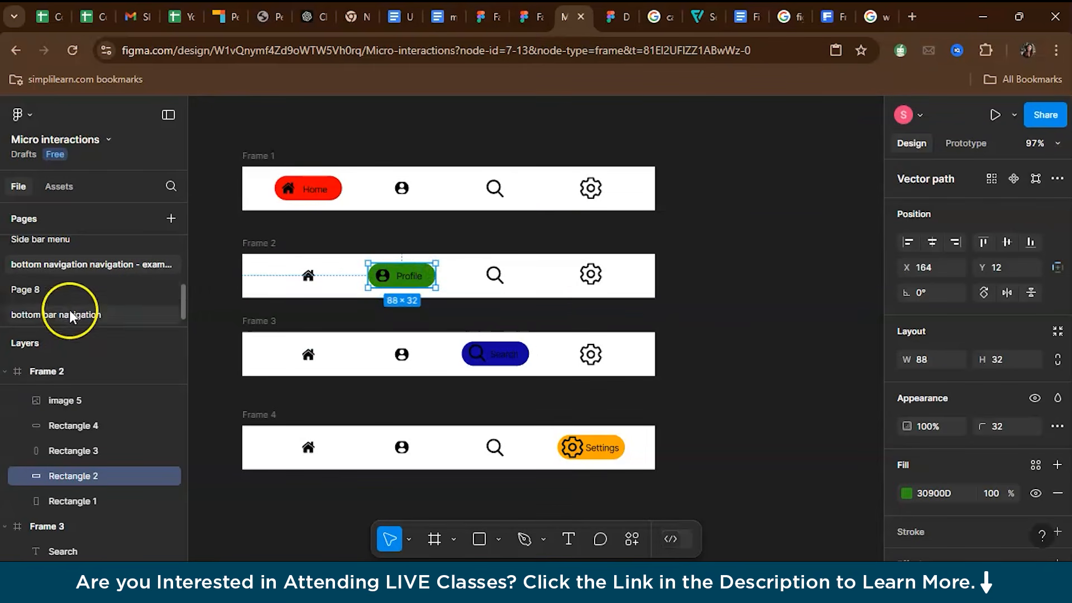
left_click(69, 287)
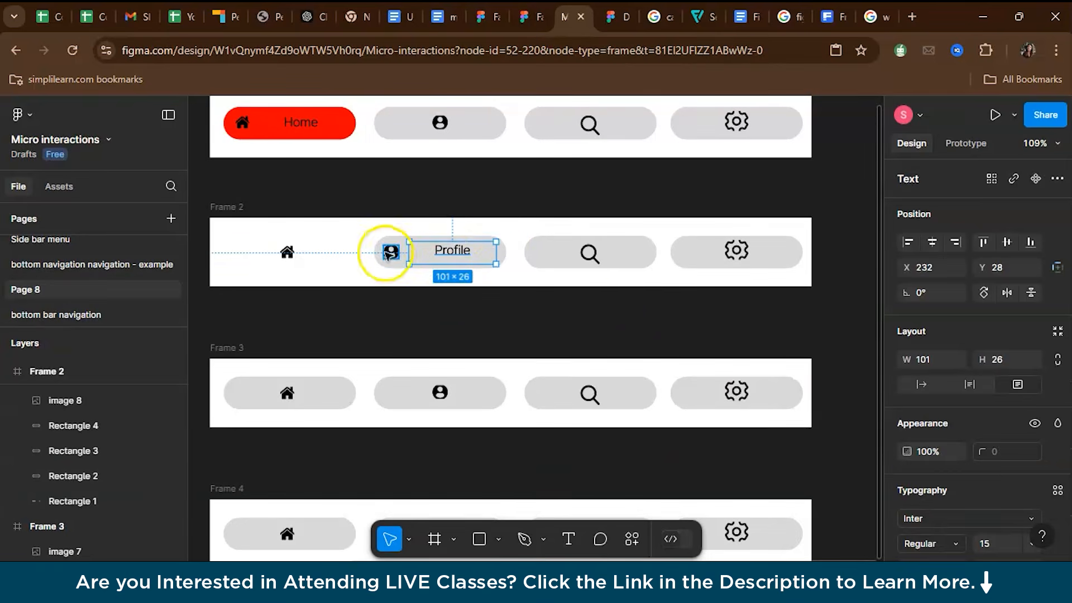
double_click(385, 251)
Set the fill of Frame 1's profile rectangle to 30900D at 0% opacity.
double_click(476, 135)
double_click(476, 135)
double_click(475, 136)
double_click(475, 135)
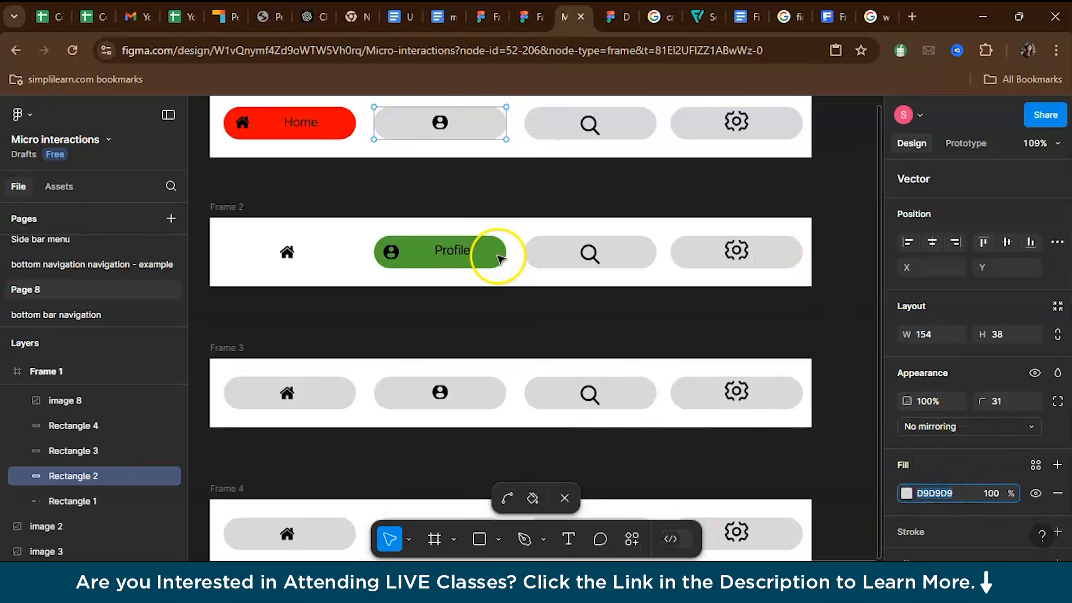
key("Escape")
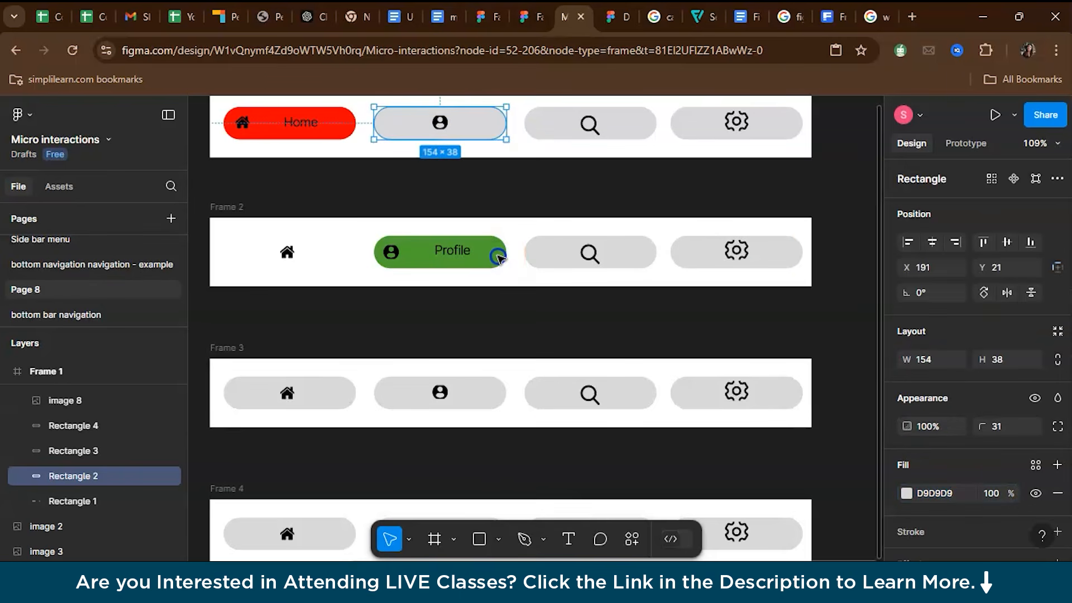
double_click(499, 258)
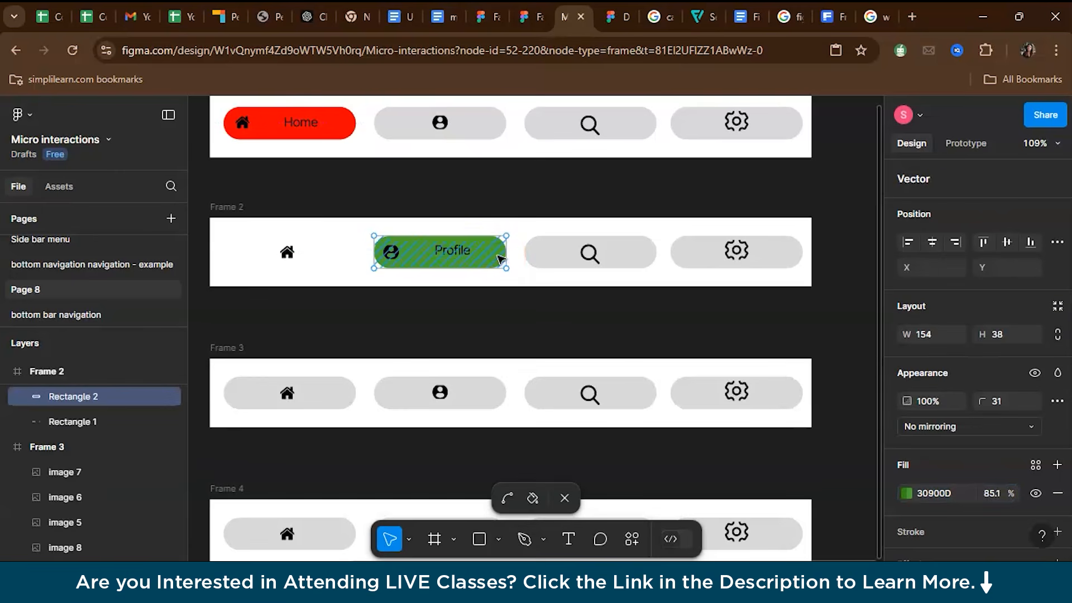
left_click(472, 124)
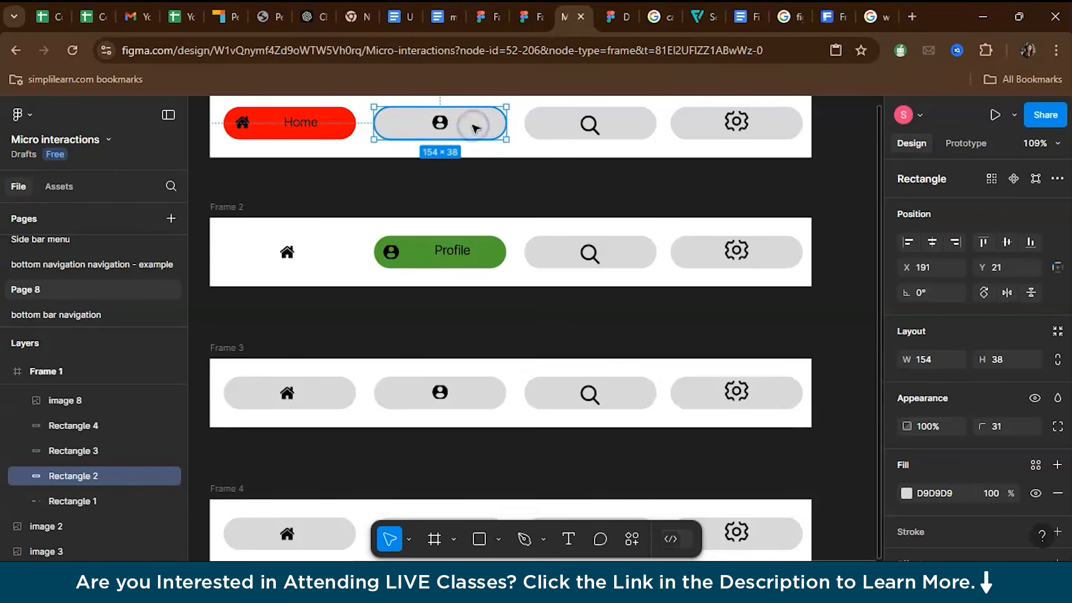
double_click(474, 127)
left_click(936, 495)
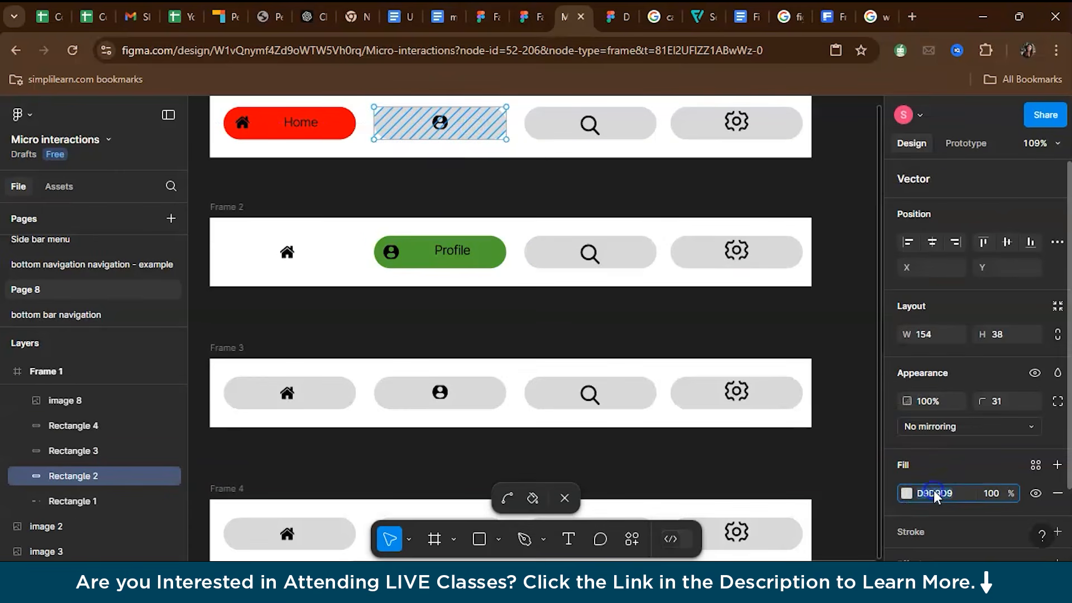
key("Return")
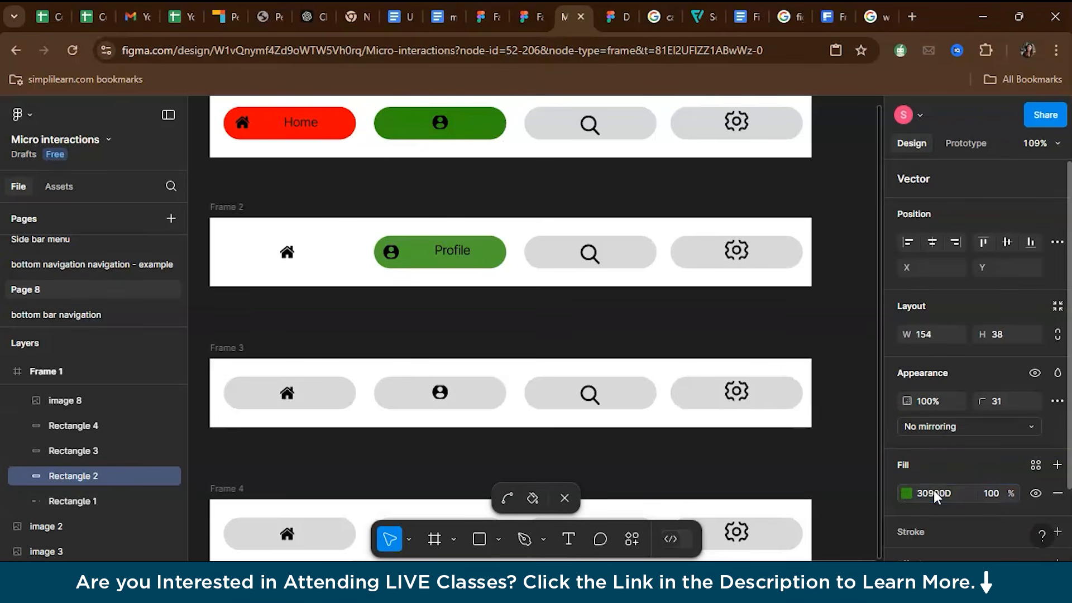
scroll(812, 340, "down", 2)
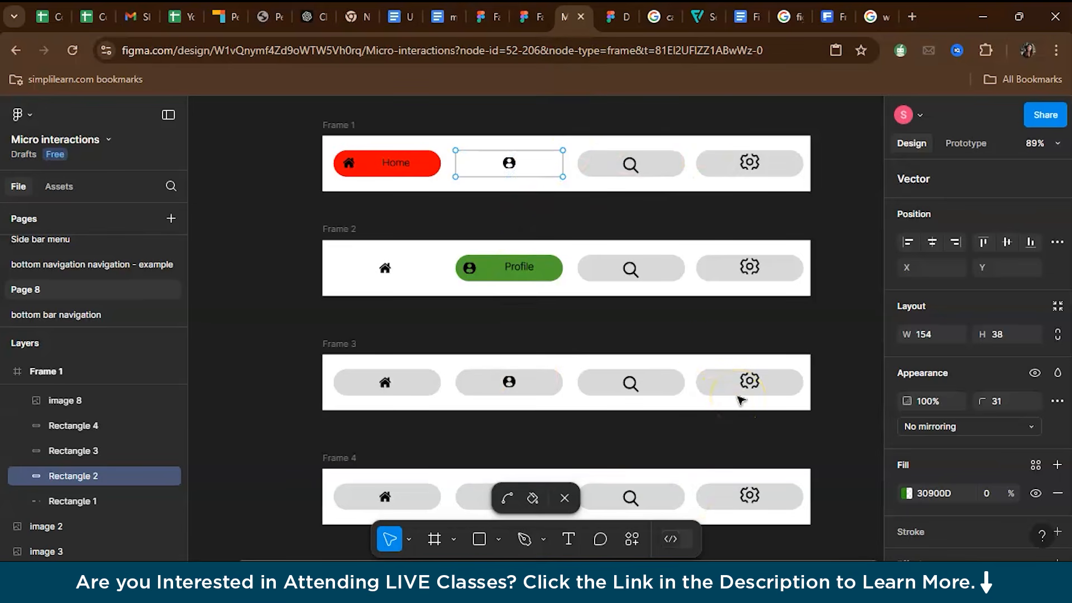
Move Frame 3's search icon to the left end of its rounded rectangle and add the text "Search" beside it.
scroll(741, 400, "up", 2)
scroll(740, 401, "down", 2)
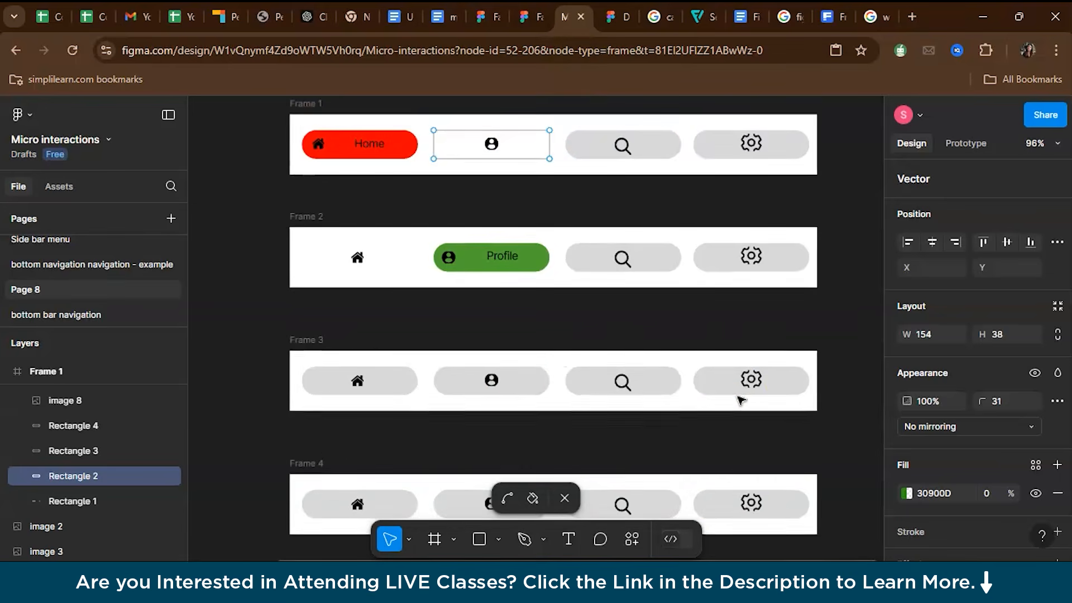
scroll(740, 401, "up", 1)
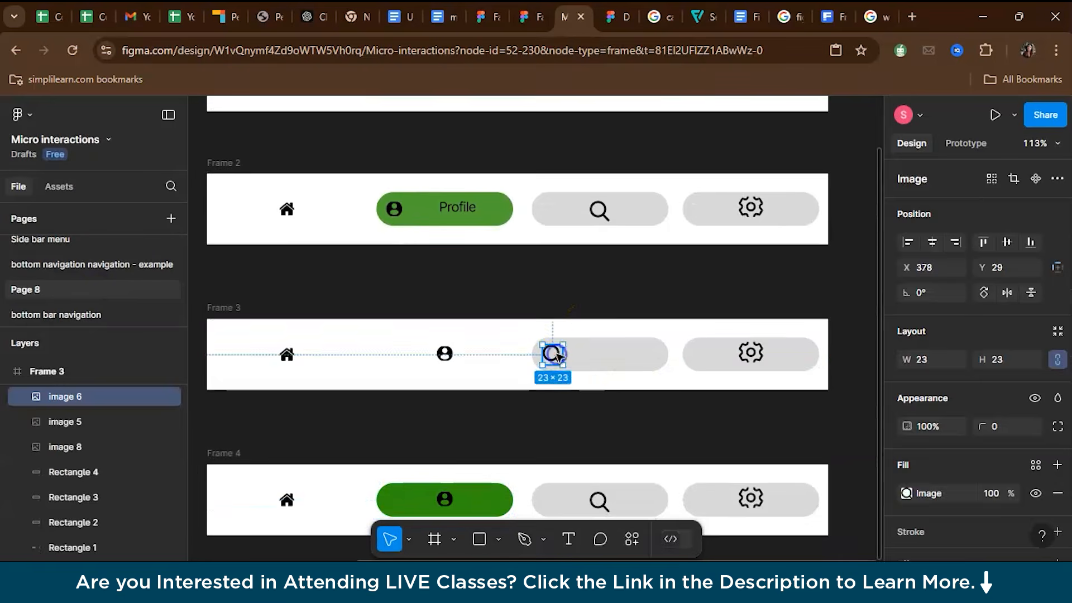
left_click(560, 315)
key("t")
left_click_drag(568, 348, 664, 367)
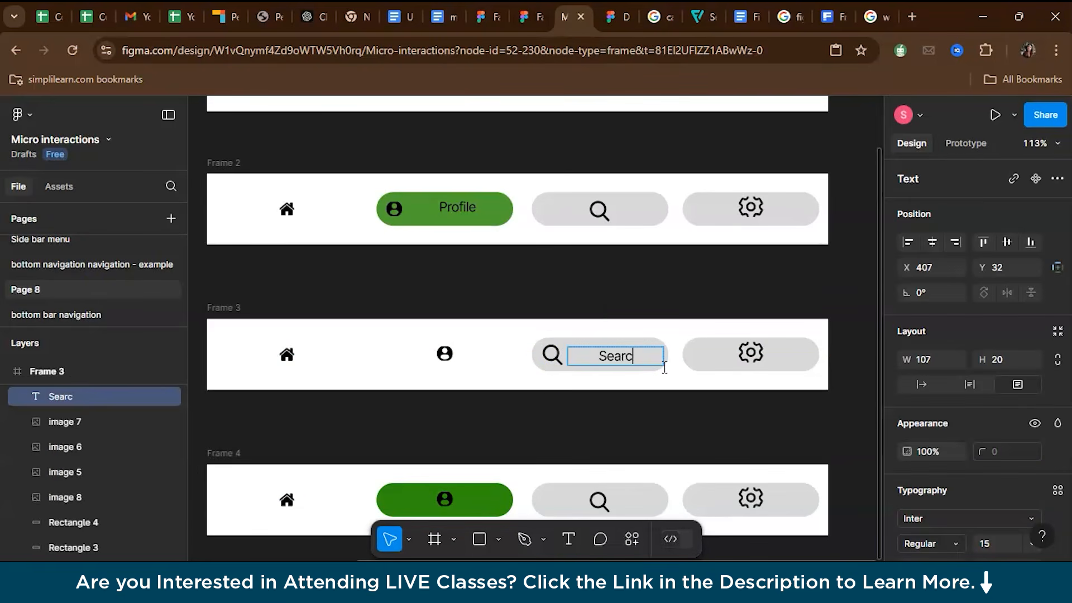
left_click(650, 342)
Fill the rounded rectangle behind Frame 3's Search label with 10069D.
double_click(647, 341)
left_click(649, 342)
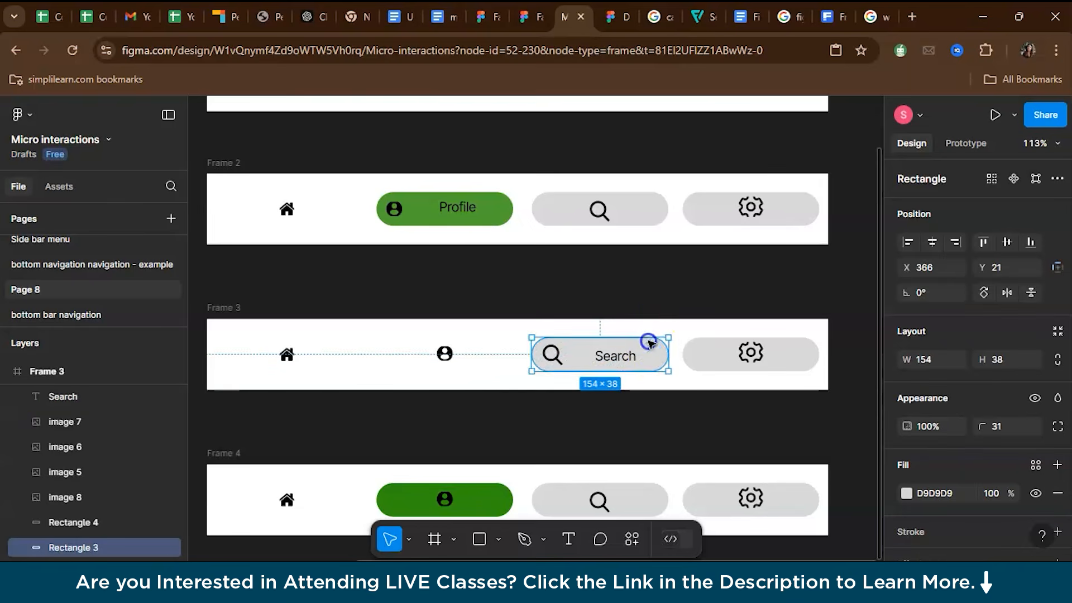
double_click(658, 352)
left_click(928, 494)
type("10069")
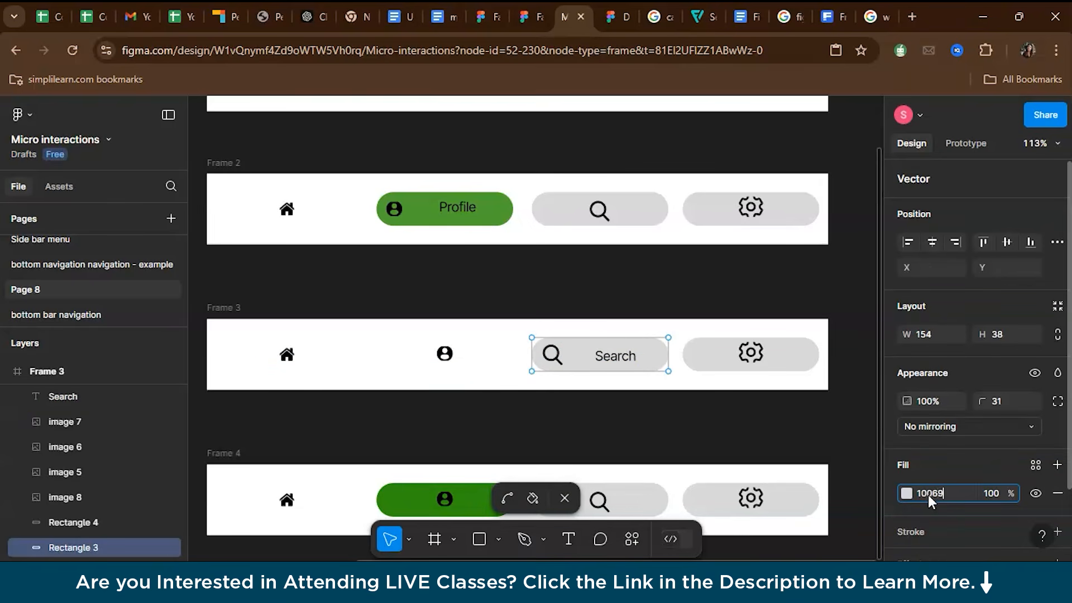
type("D")
key("Return")
Set the fill opacity of Frame 4's green profile rectangle to 0%.
left_click(998, 408)
type("0")
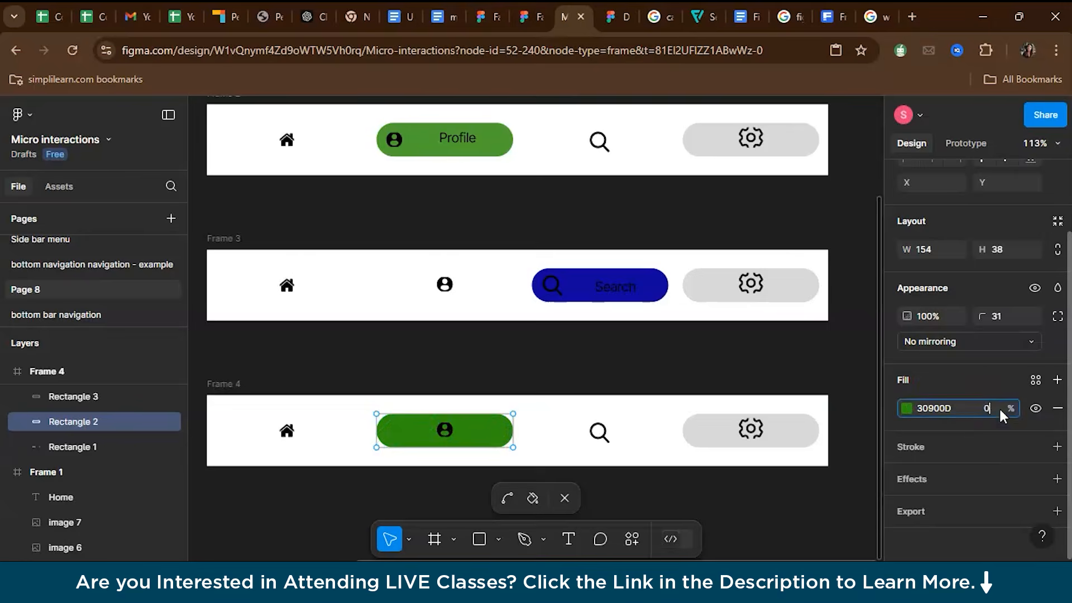
key("Return")
scroll(751, 445, "up", 1)
scroll(752, 445, "down", 1)
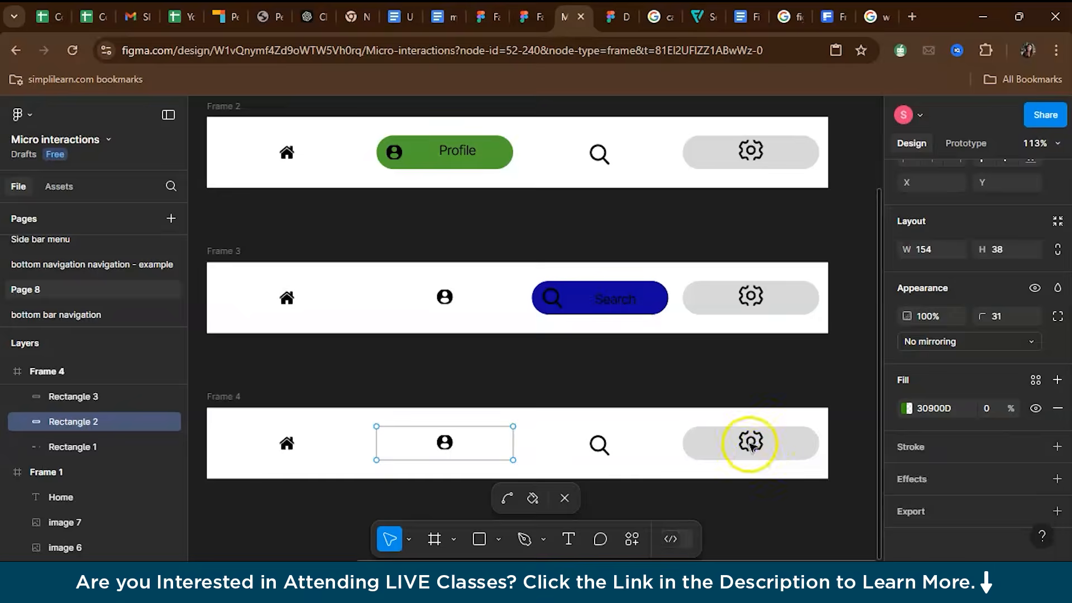
Move Frame 4's settings icon to the left end of its rounded rectangle and add the text "Settings" beside it.
double_click(752, 446)
left_click(658, 397)
mouse_move(751, 445)
left_mouse_down()
mouse_move(704, 445)
mouse_move(813, 457)
mouse_move(755, 447)
left_mouse_up()
left_click(763, 500)
type("t")
type("Settings")
key("Escape")
left_click(737, 376)
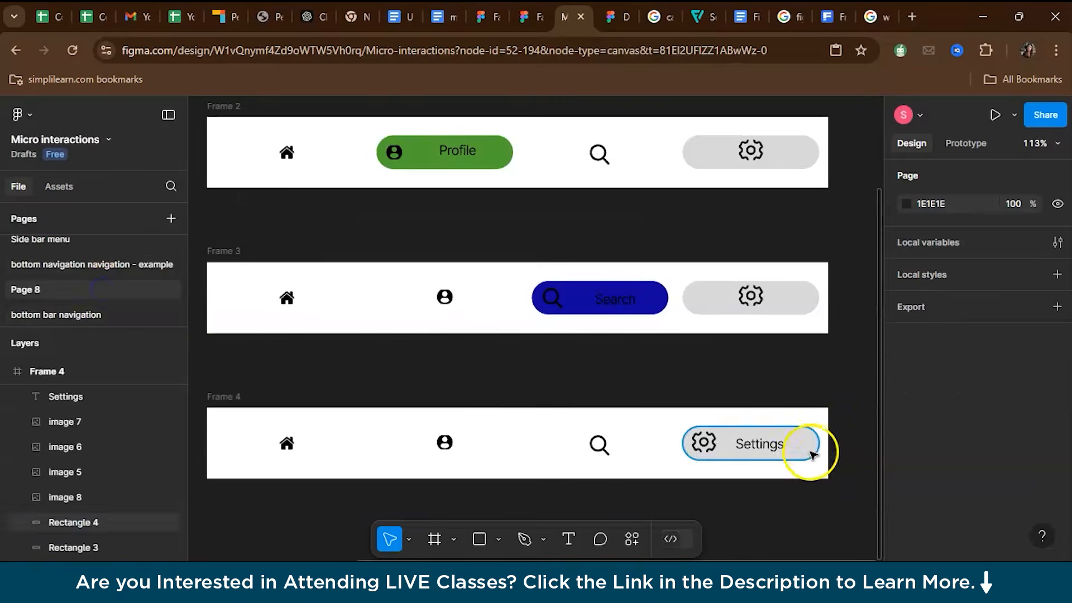
Fill the rounded rectangle behind Frame 4's Settings label with FFA600.
double_click(813, 447)
left_click(936, 494)
type("FFA800")
Set the fill of the settings rectangles in the other three frames to FFA600 at 0% opacity.
left_click(776, 315)
left_click(932, 493)
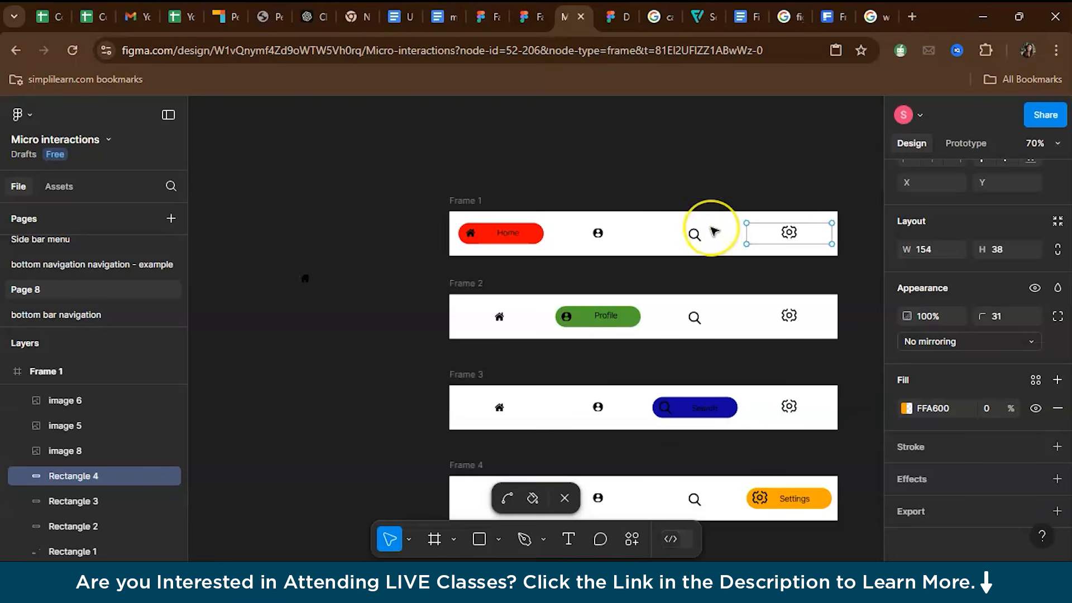
scroll(718, 232, "up", 3)
scroll(713, 230, "down", 2)
left_click(832, 184)
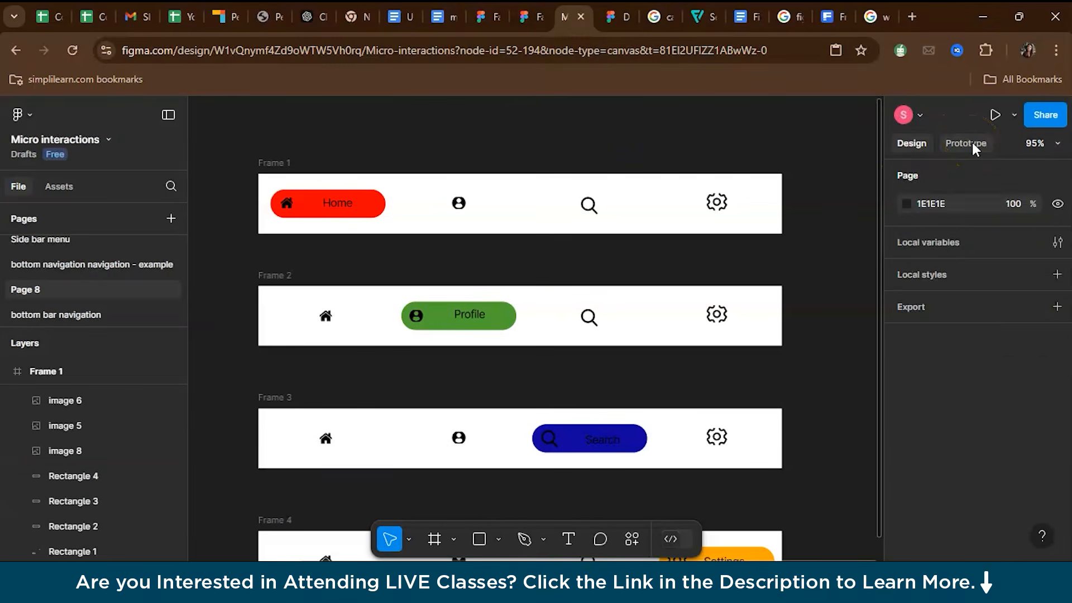
Add an on-click prototype connection from Frame 1's profile icon to Frame 2 with Smart animate, Ease in and out, 300 ms.
left_click(968, 144)
left_click(458, 202)
left_click_drag(469, 203, 501, 292)
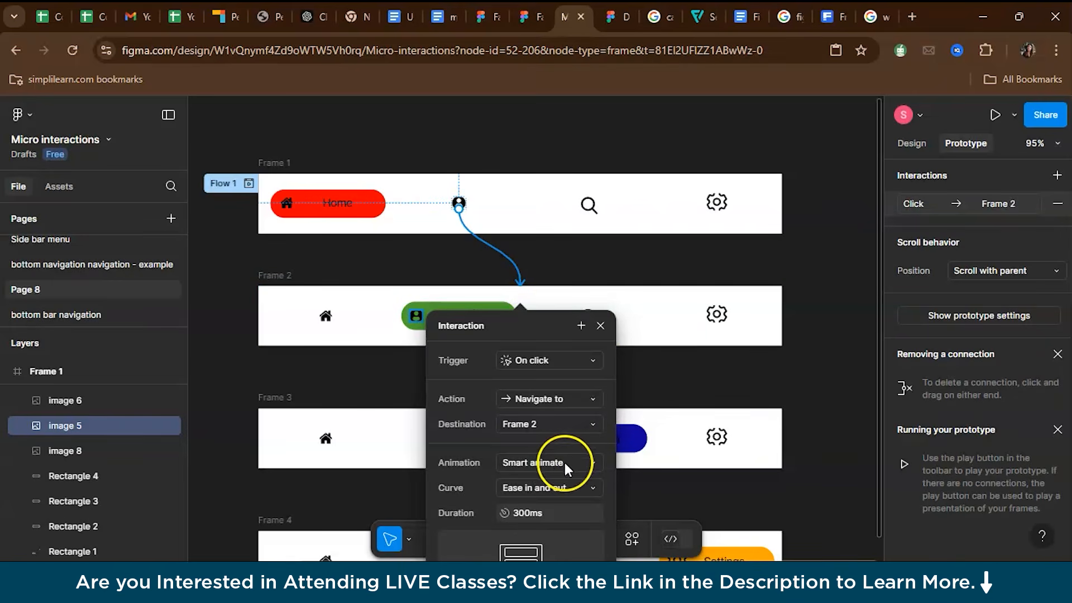
left_click(805, 395)
Try to connect the profile icons of Frames 3 and 4 to Frame 2.
left_click(459, 437)
left_click_drag(470, 437, 498, 342)
left_click(798, 400)
scroll(799, 400, "down", 1)
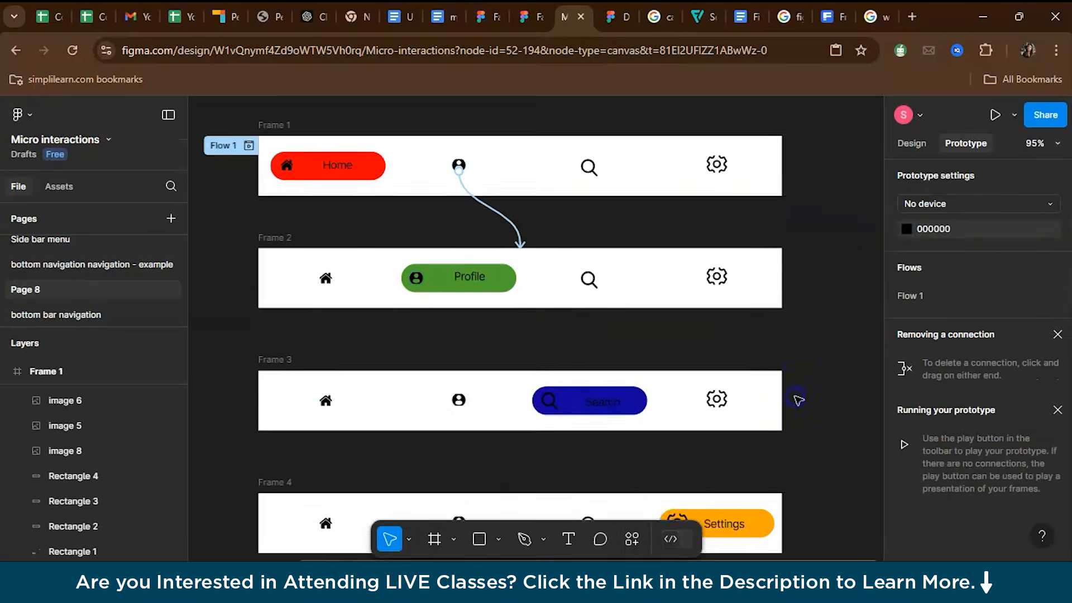
scroll(799, 400, "down", 2)
left_click(459, 431)
left_click_drag(459, 429, 508, 220)
left_click(905, 240)
left_click(833, 294)
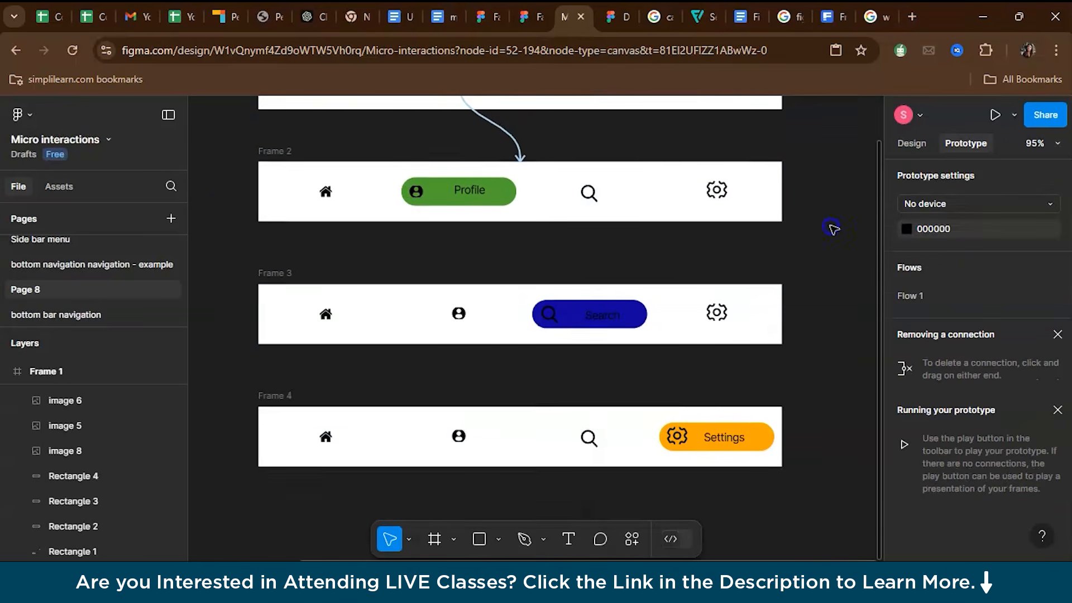
Add an on-click prototype connection from Frame 2's home icon to Frame 1 with Smart animate, Ease in and out, 300 ms.
scroll(832, 294, "up", 3)
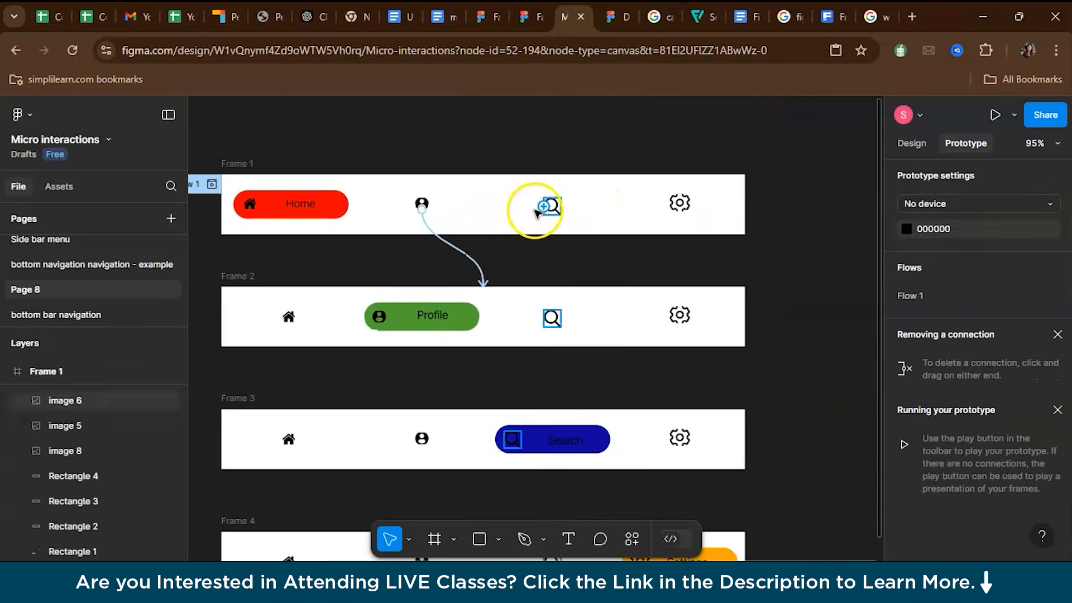
left_click(289, 323)
left_click_drag(288, 310, 351, 228)
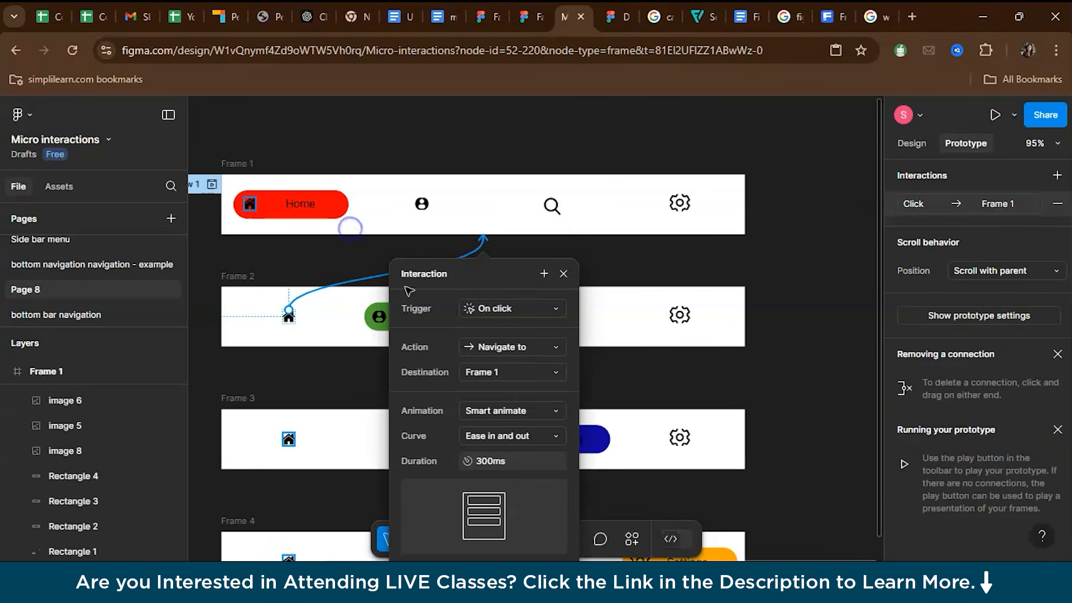
left_click(796, 393)
Try to connect the home icons of Frames 3 and 4 to Frame 1.
scroll(796, 393, "down", 3)
left_click_drag(294, 298, 714, 292)
scroll(507, 198, "up", 4)
left_click(778, 304)
scroll(778, 304, "down", 5)
left_click(357, 471)
left_click_drag(360, 469, 561, 143)
left_click(855, 239)
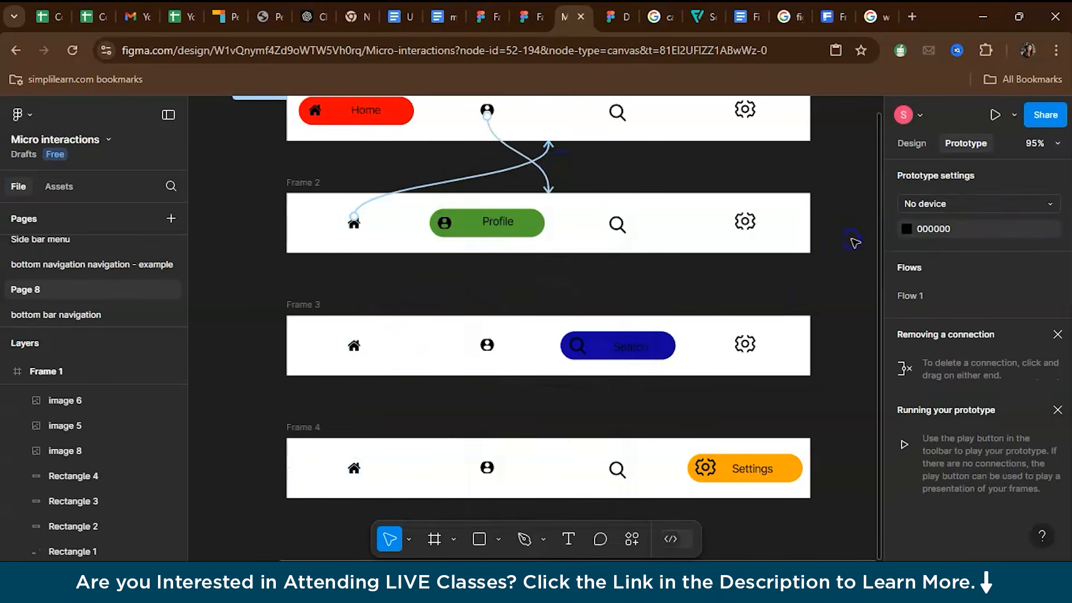
Add an on-click prototype connection from Frame 1's search icon to Frame 3 with Smart animate.
scroll(854, 239, "right", 3)
scroll(855, 239, "up", 1)
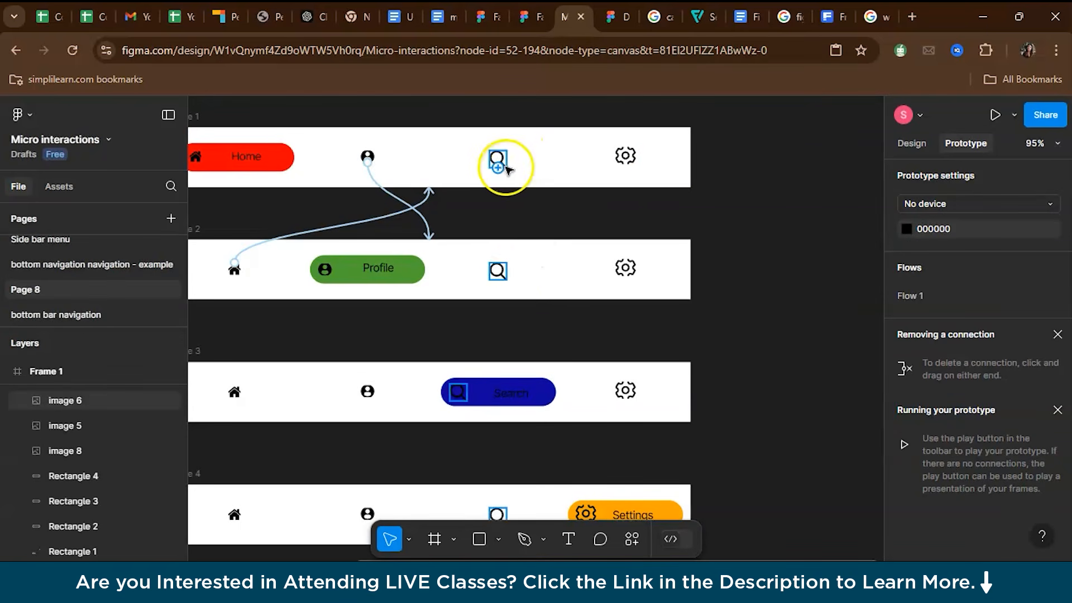
left_click_drag(499, 168, 513, 369)
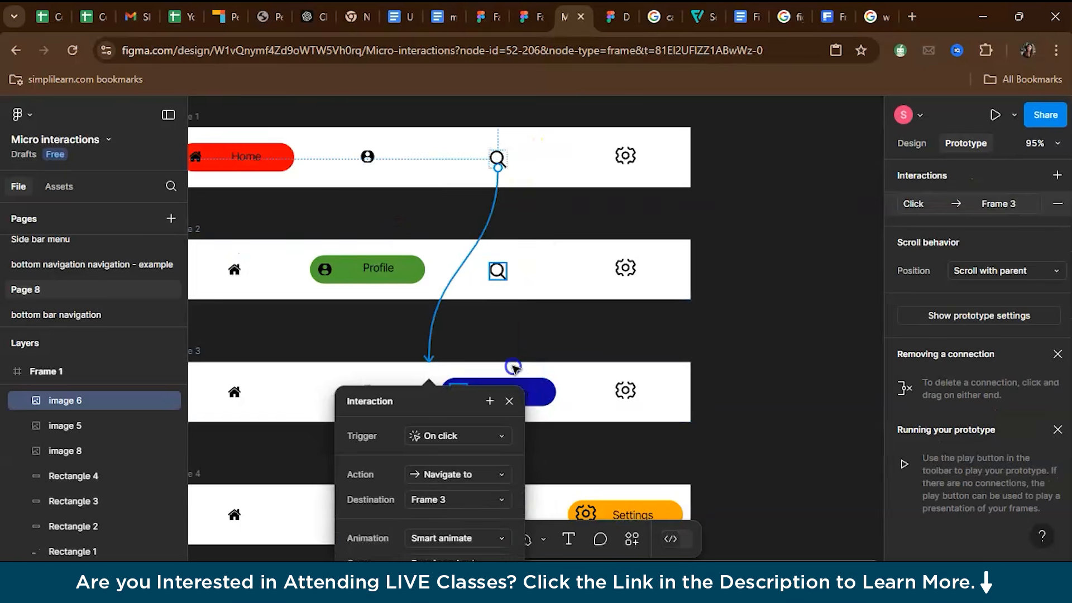
left_click(509, 310)
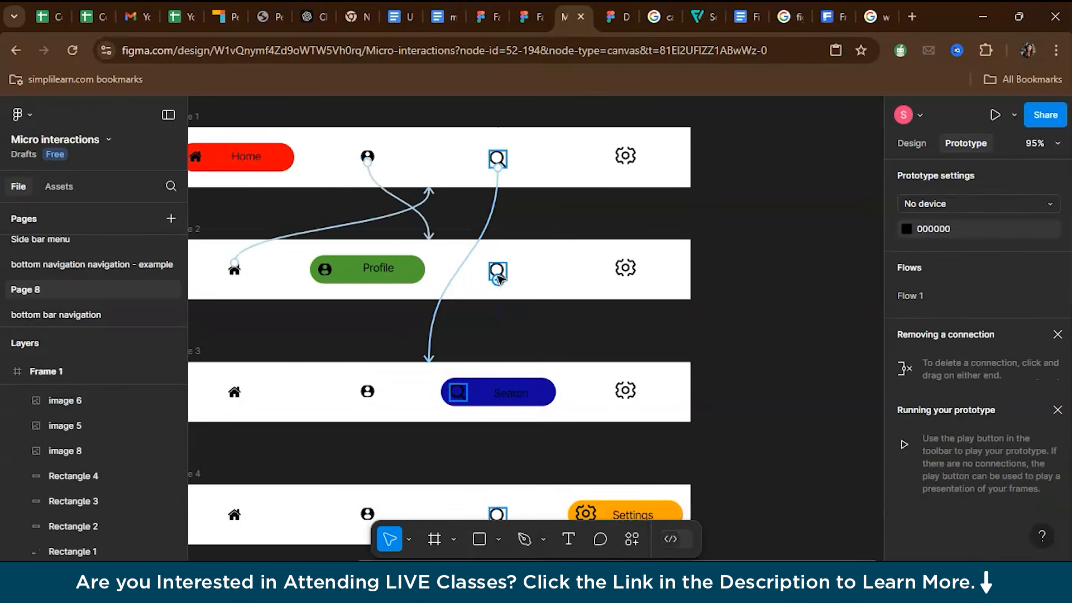
Try to connect the search icons of Frames 2 and 4 to Frame 3.
left_click_drag(498, 280, 501, 353)
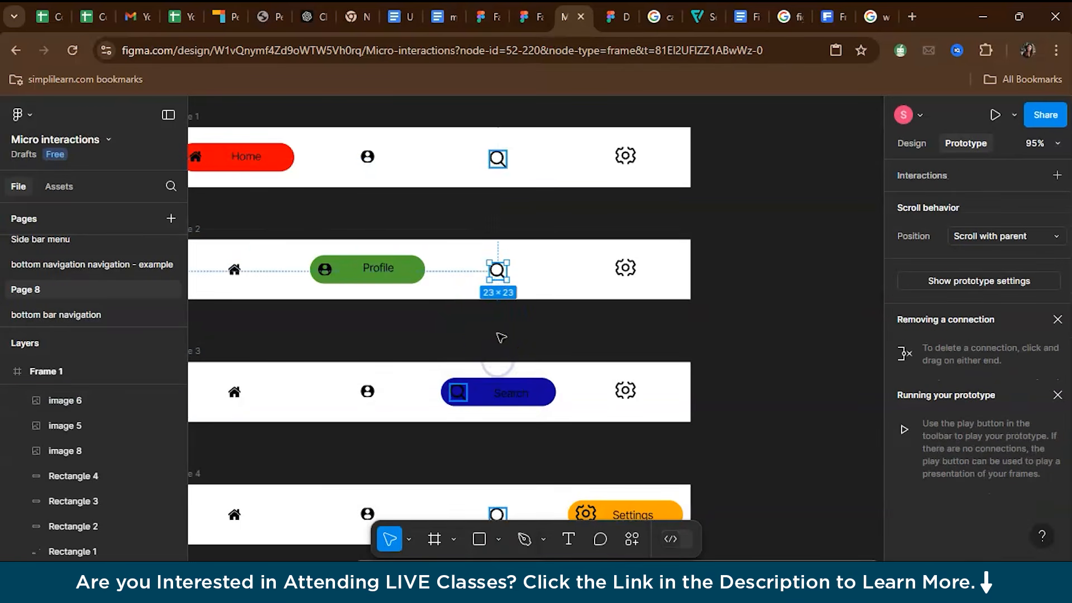
left_click_drag(497, 282, 499, 284)
left_click_drag(492, 347, 496, 244)
scroll(703, 313, "down", 3)
left_click(704, 313)
left_click(789, 243)
Add a prototype connection from Frame 1's settings icon to Frame 4.
scroll(655, 200, "up", 2)
scroll(653, 199, "up", 2)
left_click(592, 118)
left_click_drag(602, 118, 614, 447)
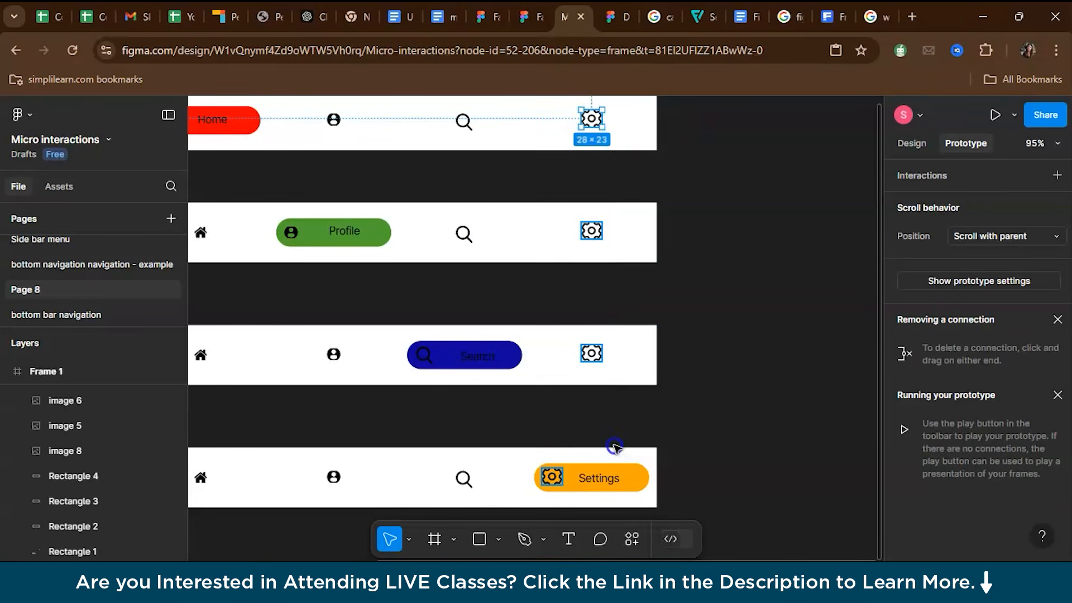
Try to connect the settings icons of Frames 2 and 3 to Frame 4.
left_click(592, 231)
left_click_drag(602, 230, 438, 446)
left_click(641, 364)
left_click(592, 353)
left_click_drag(602, 354, 493, 451)
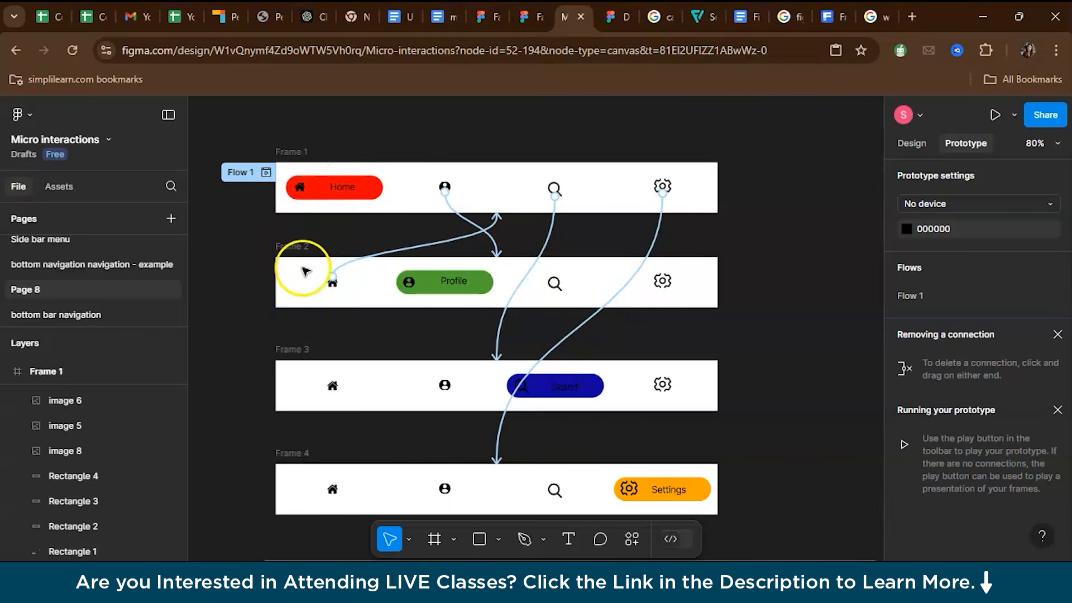
Narrow the transparent home rectangle in Frame 2 to a width of about 30, keeping its left edge in place.
left_click_drag(282, 265, 354, 302)
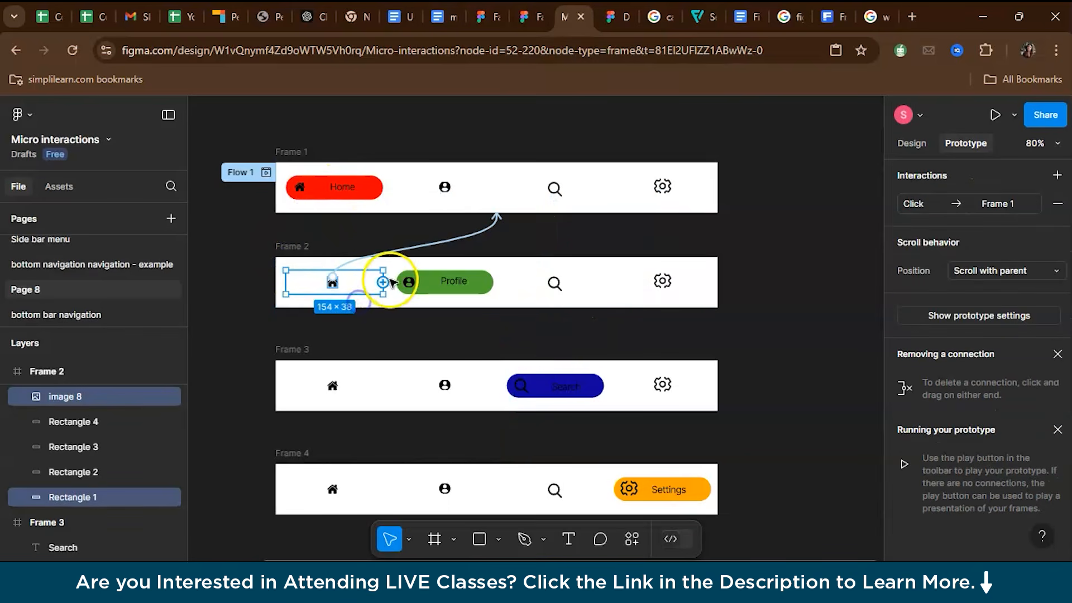
left_click(909, 144)
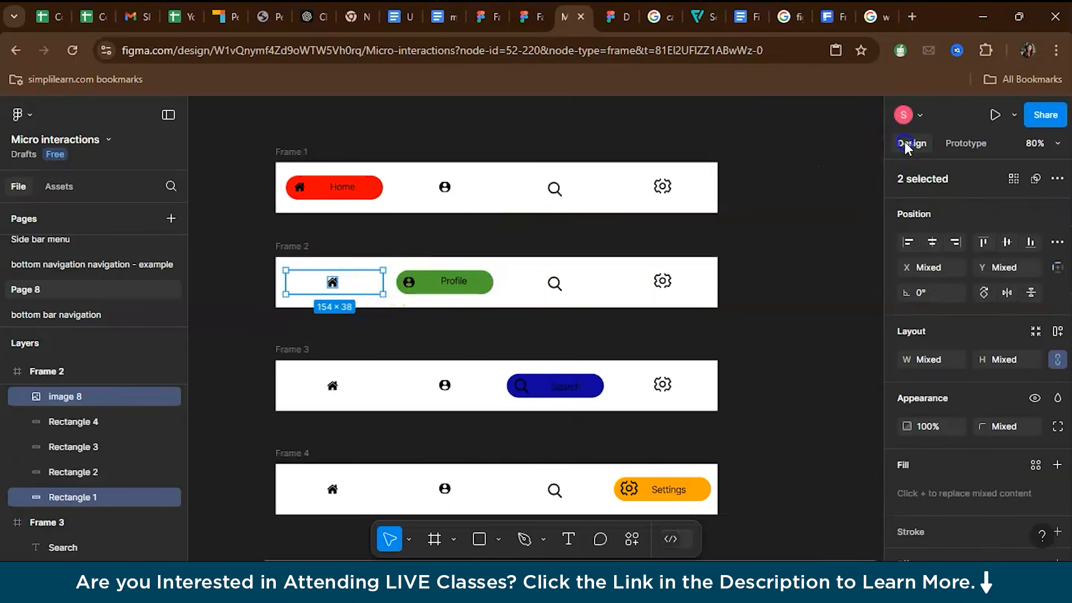
left_click_drag(379, 305, 315, 287)
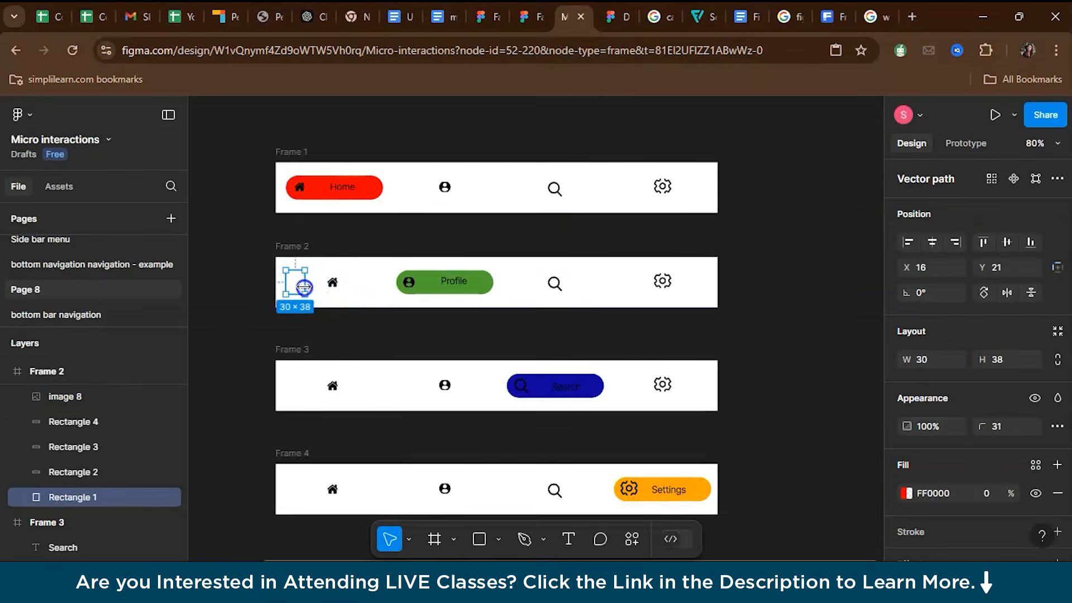
Narrow the transparent settings rectangle in Frame 1 to a width of about 39, keeping its right edge in place.
left_click(233, 296)
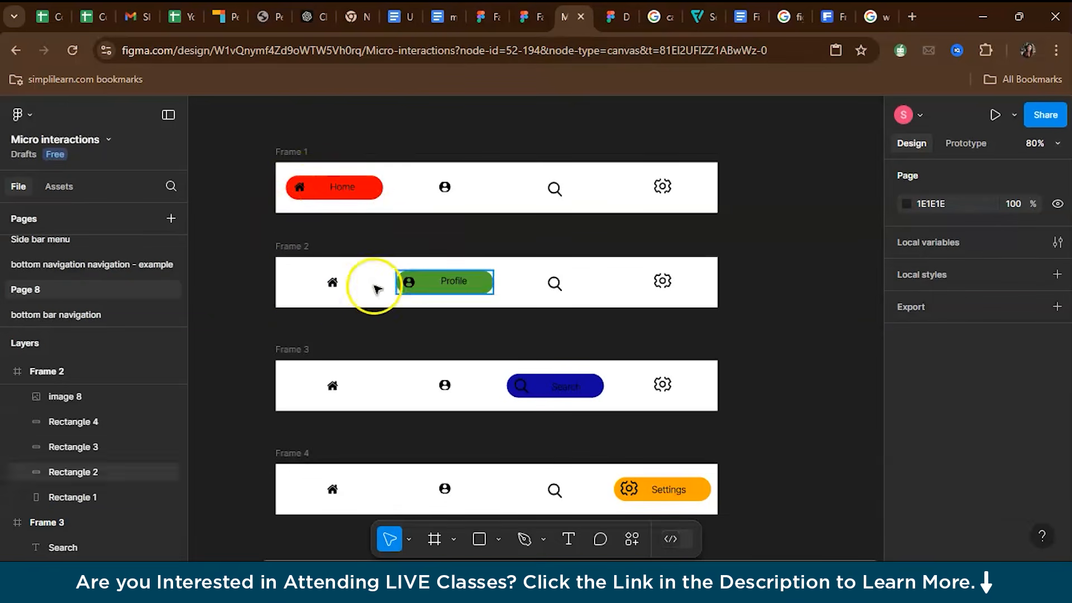
scroll(391, 293, "up", 5)
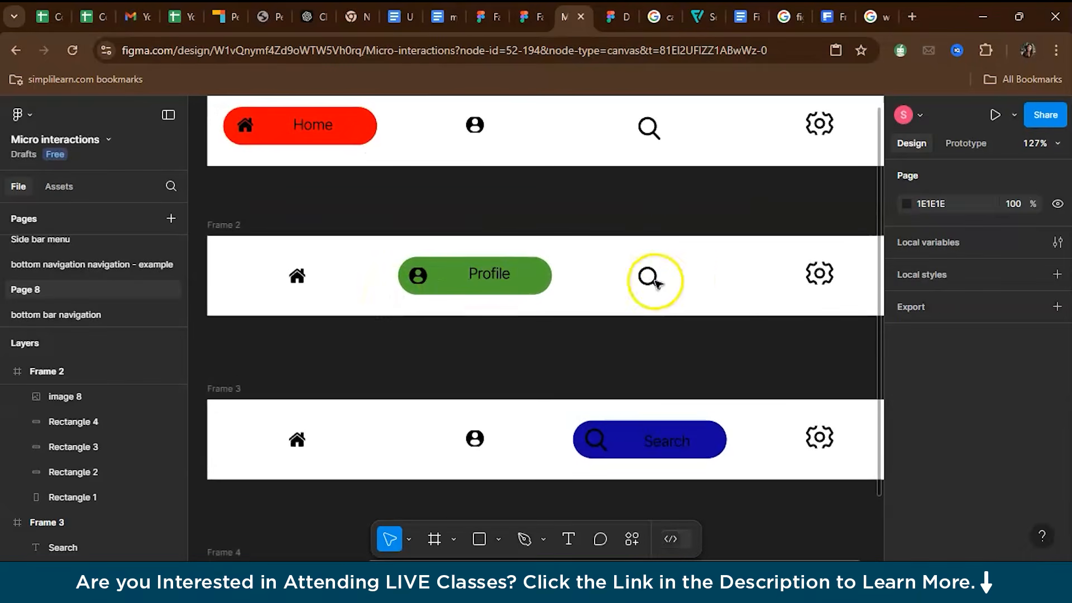
scroll(611, 378, "down", 4)
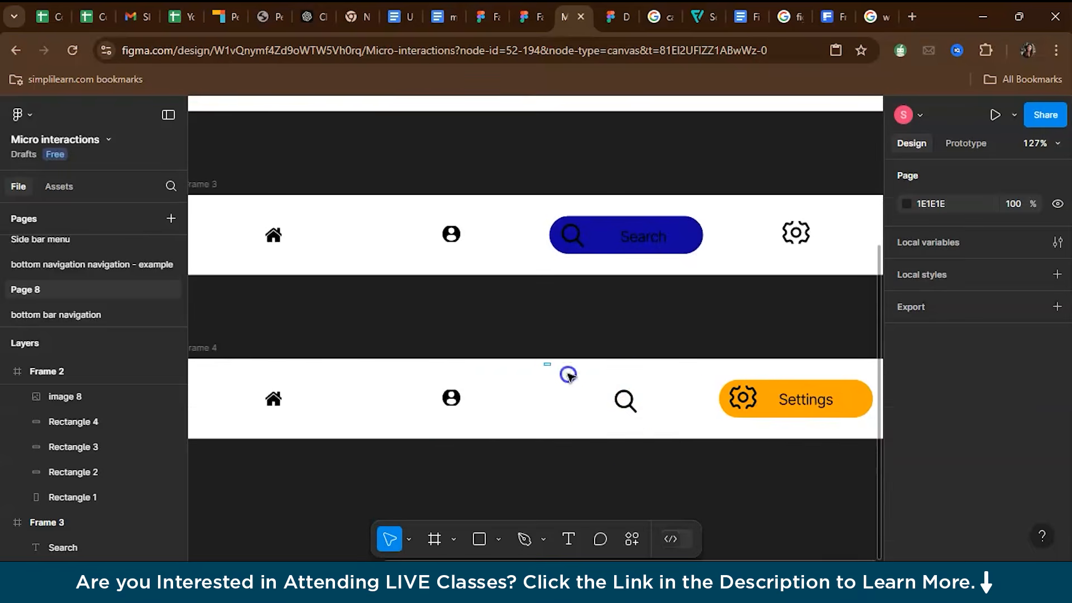
left_click_drag(569, 376, 671, 442)
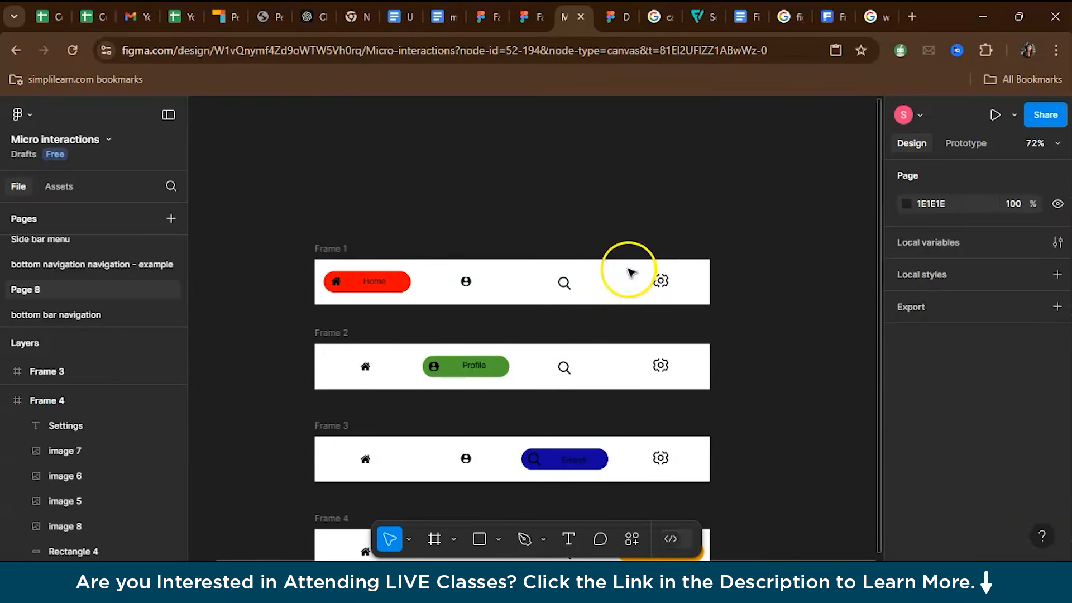
left_click_drag(631, 271, 685, 292)
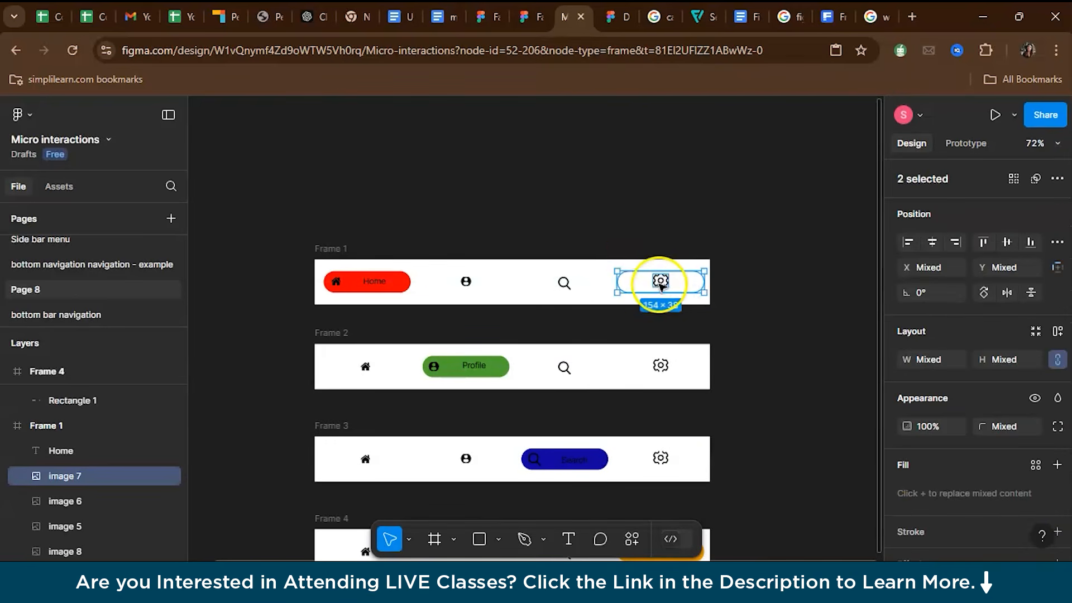
left_click(667, 278)
left_click_drag(612, 283, 683, 283)
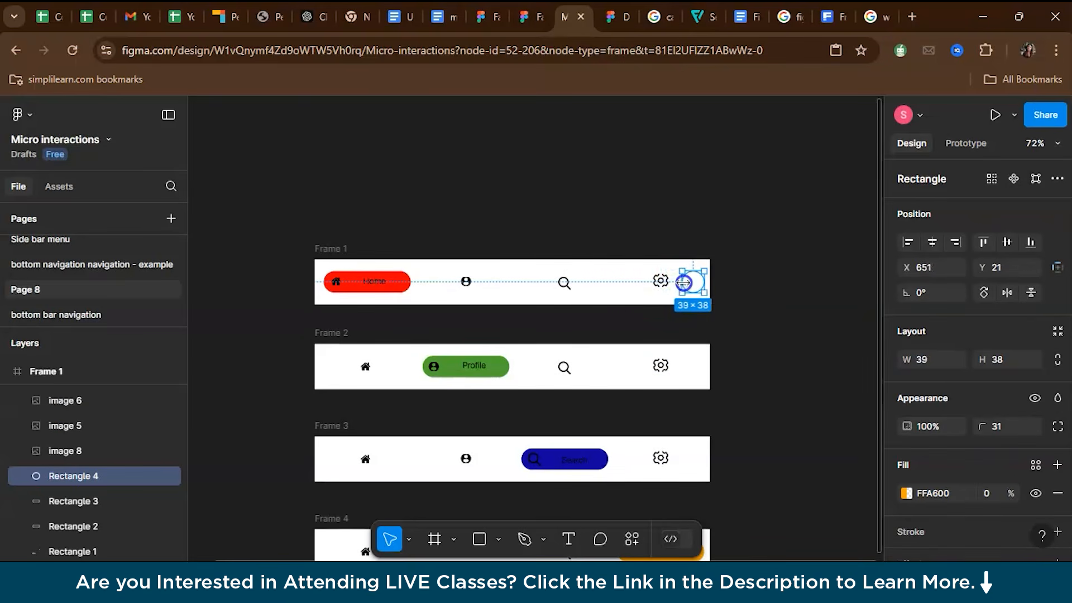
left_click(687, 175)
On the "bottom navigation navigation - example" page, present the prototype from Frame 4 and try its home, profile, search and settings icons.
scroll(547, 236, "up", 3)
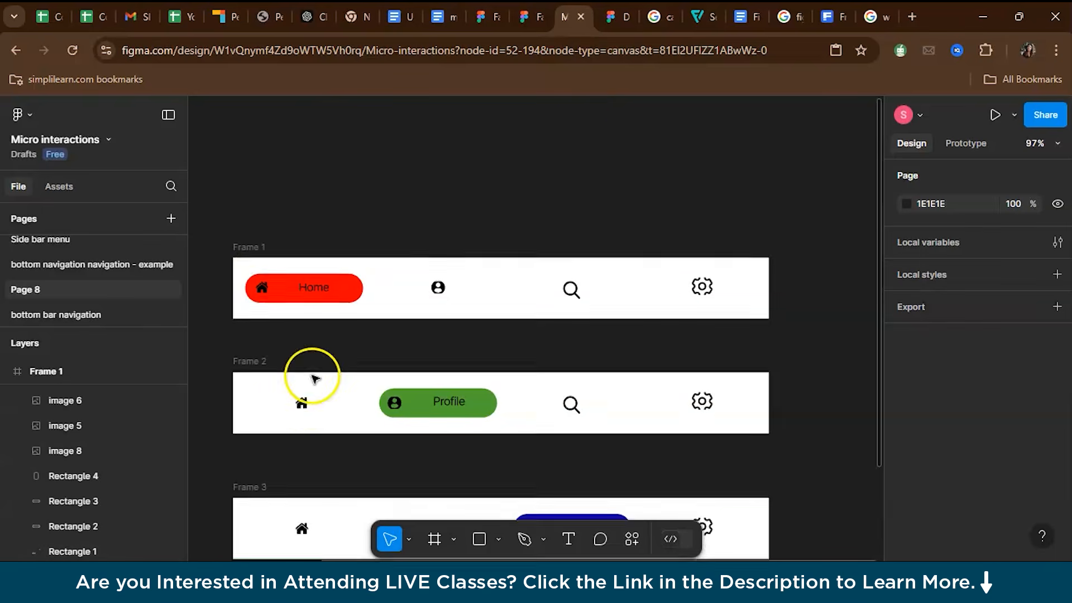
scroll(308, 380, "down", 3)
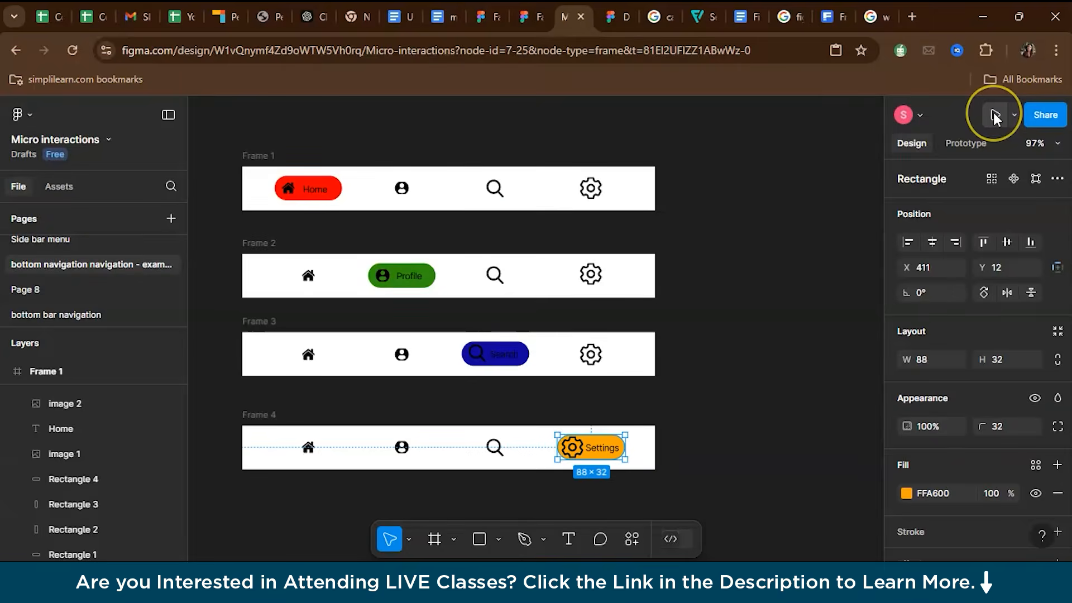
left_click(994, 113)
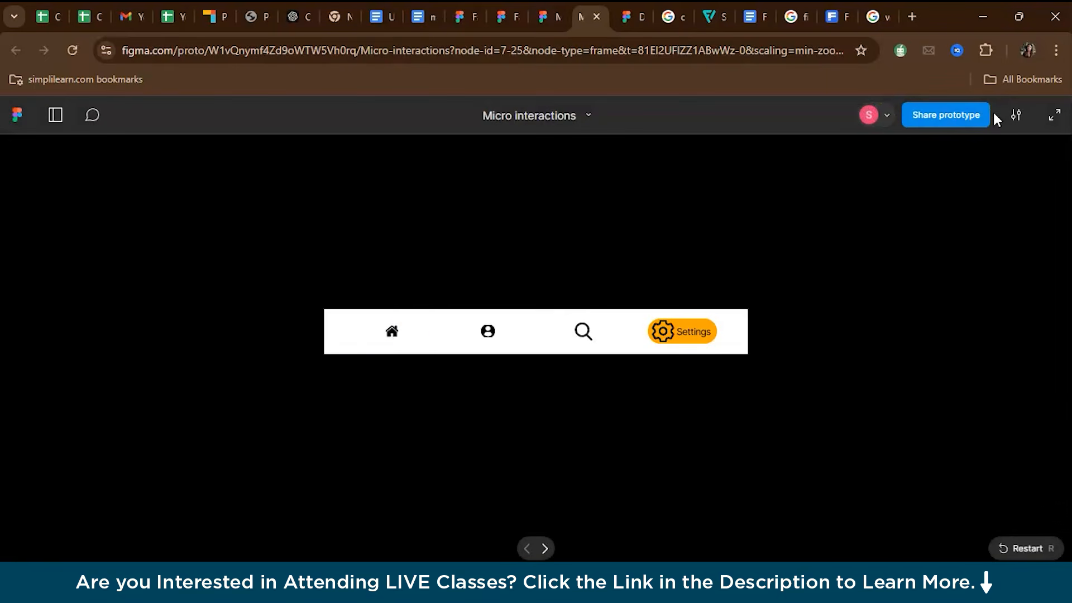
left_click(391, 330)
left_click(487, 333)
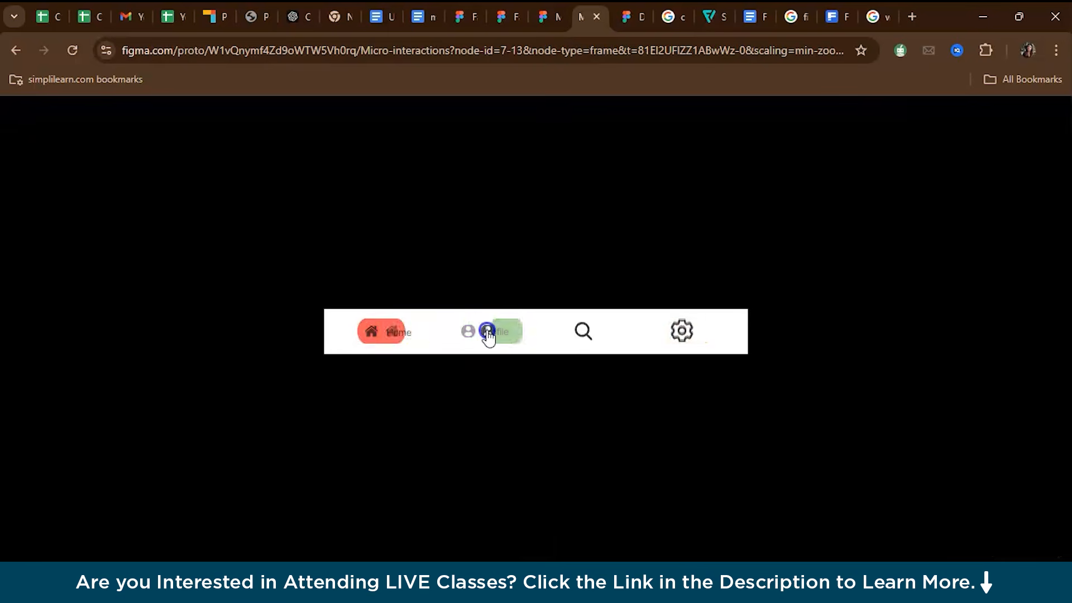
left_click(591, 335)
left_click(676, 332)
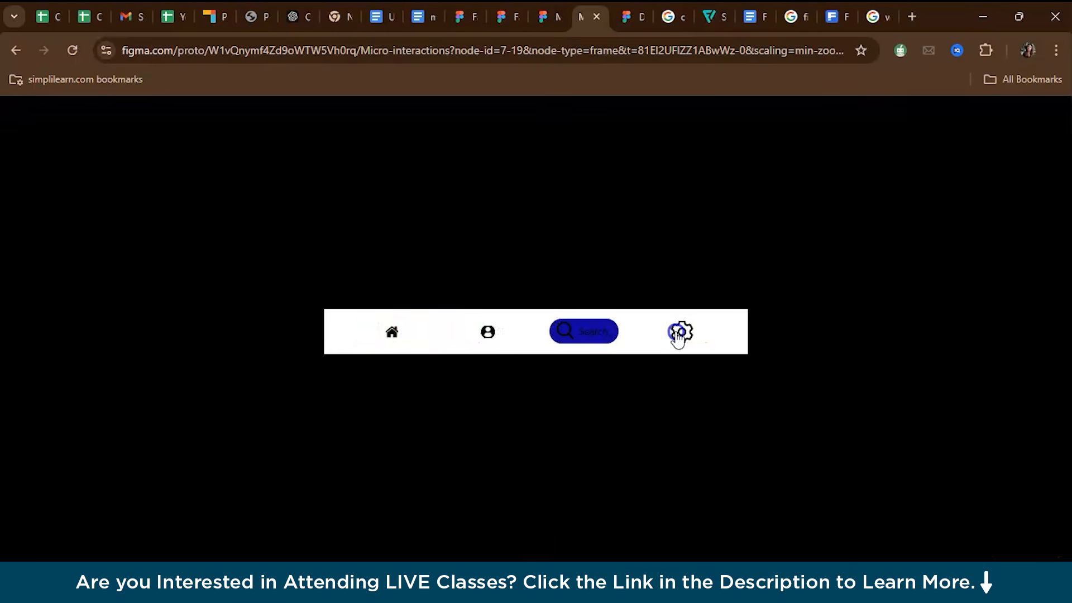
left_click(393, 335)
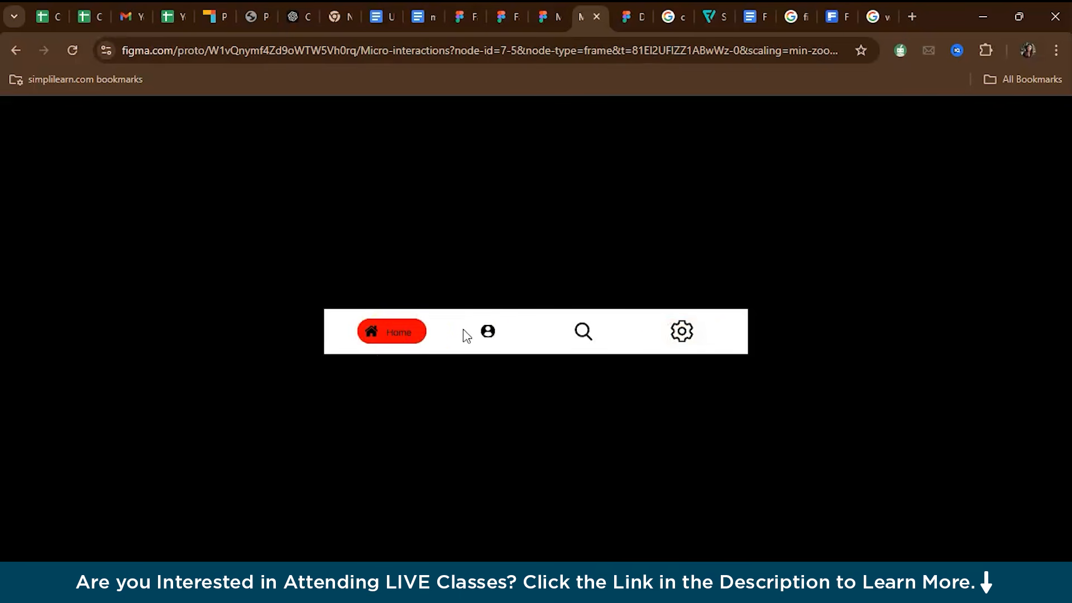
left_click(675, 336)
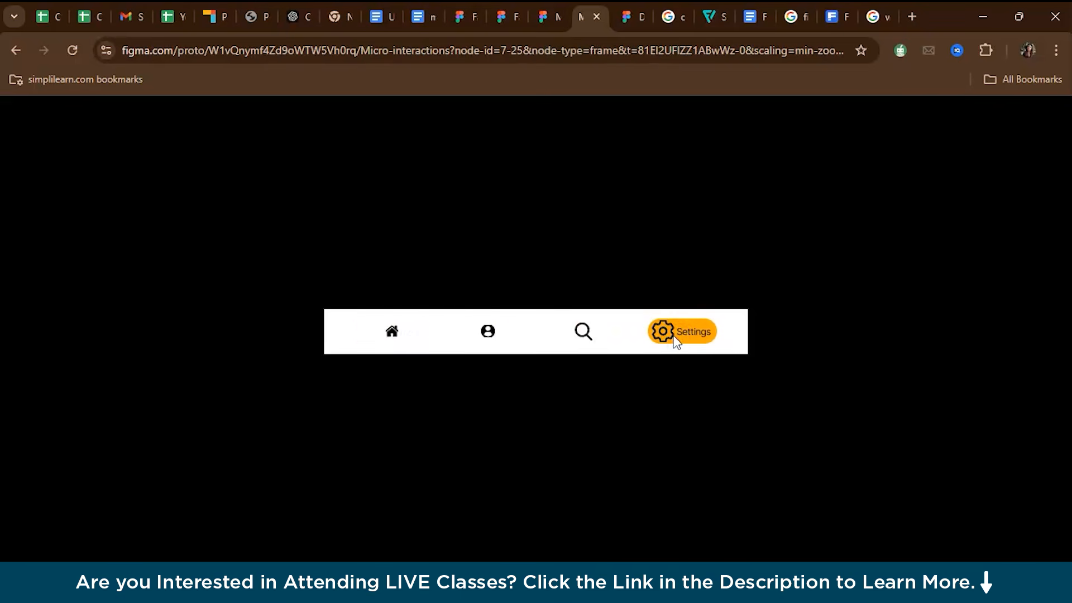